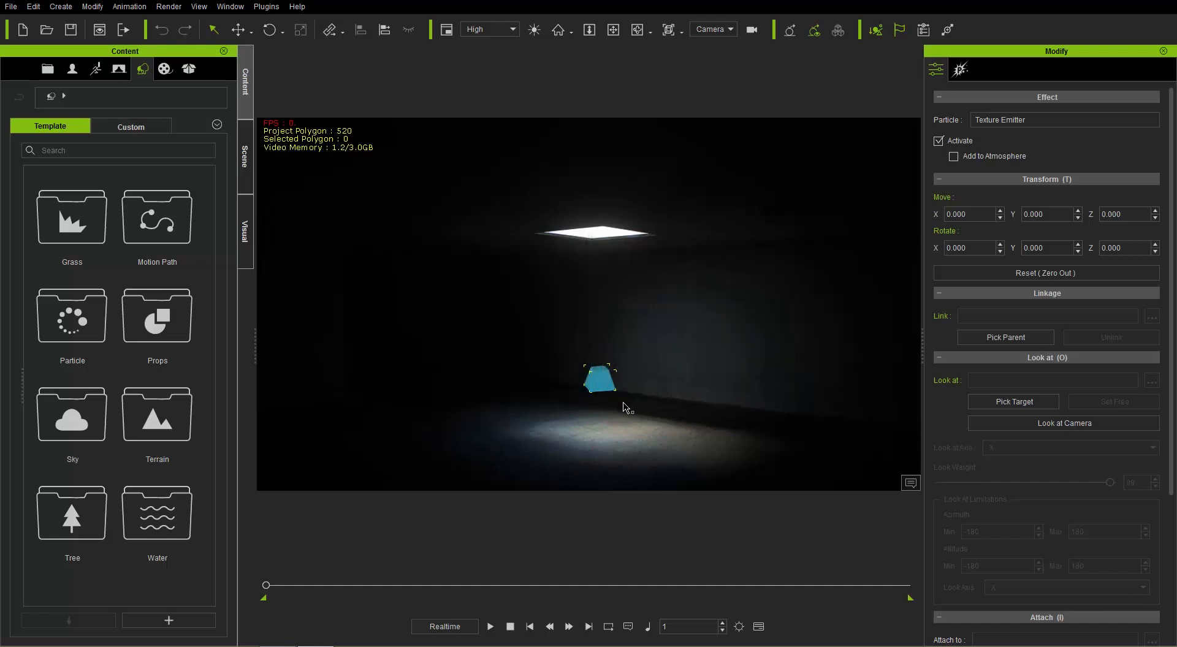
- Switch the project's 2D background image off and back on, and show and hide the grid
key(p)
key(ctrl+shift+p)
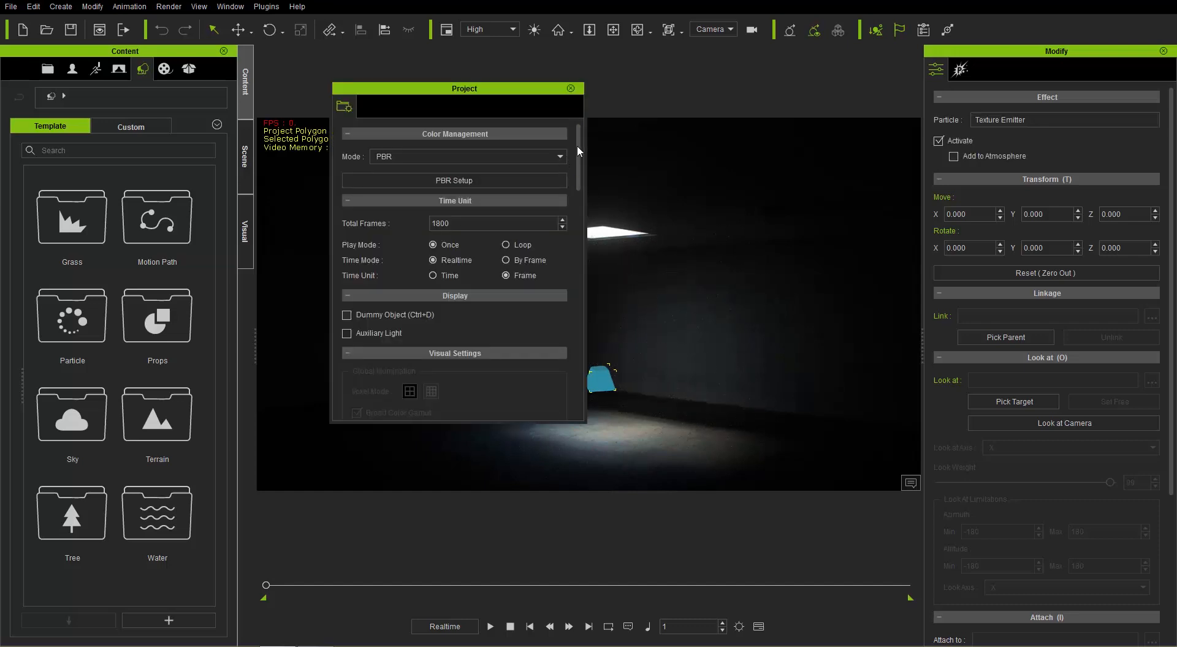
drag(577, 145, 542, 282)
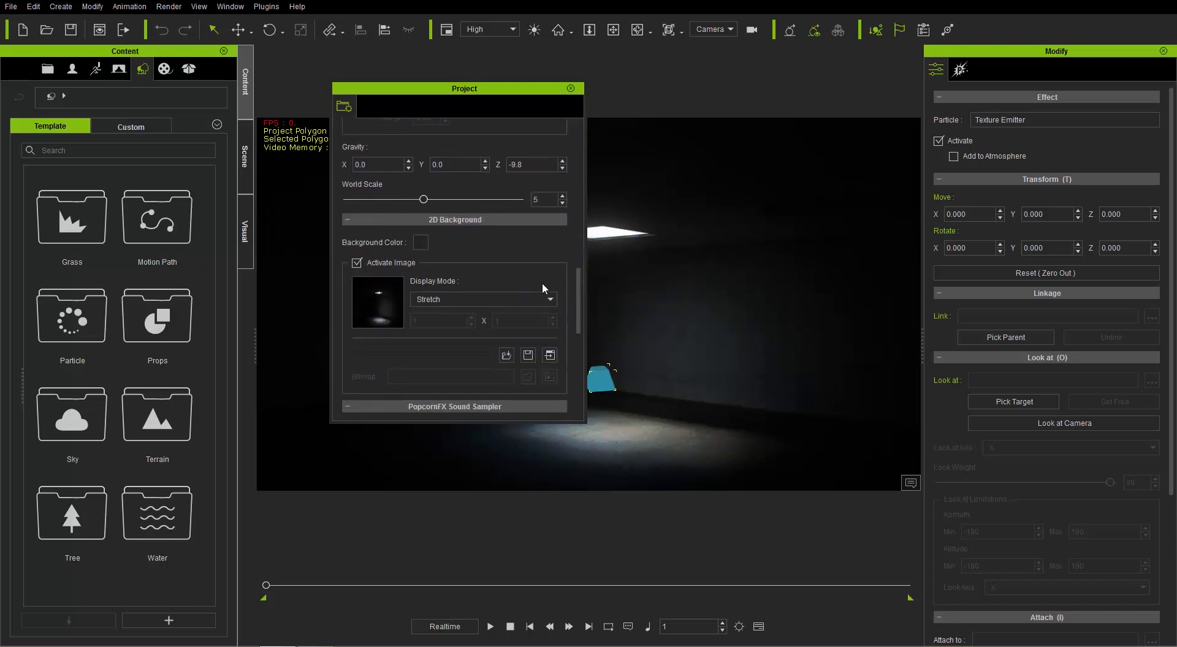
click(357, 263)
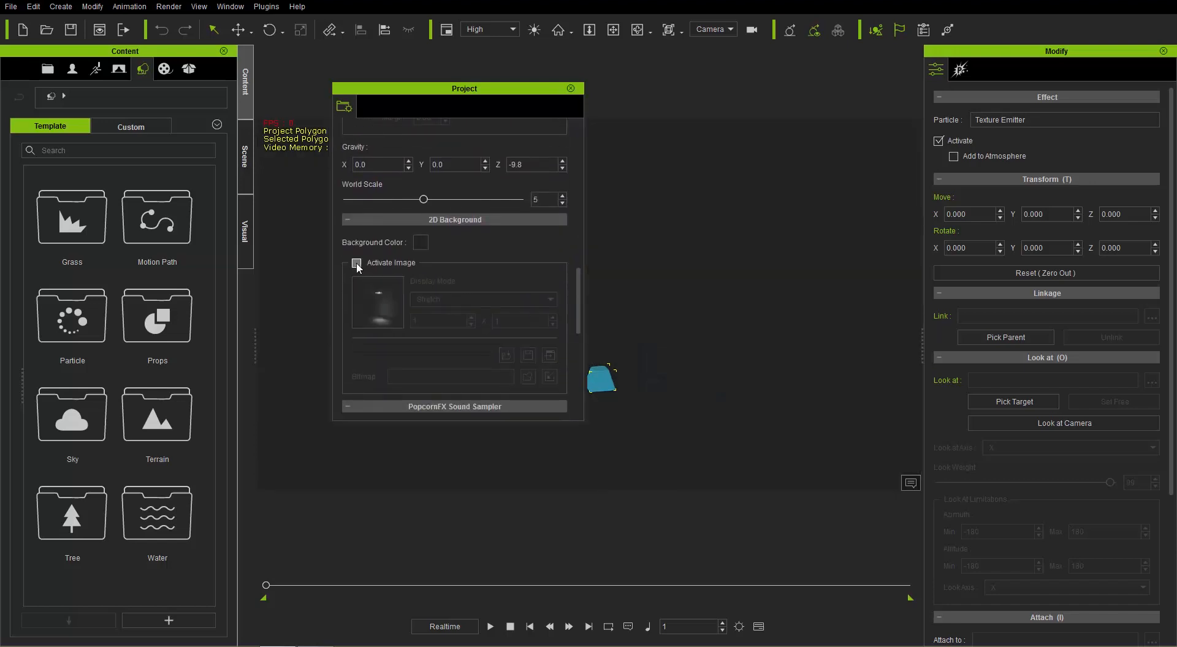
click(357, 264)
click(570, 89)
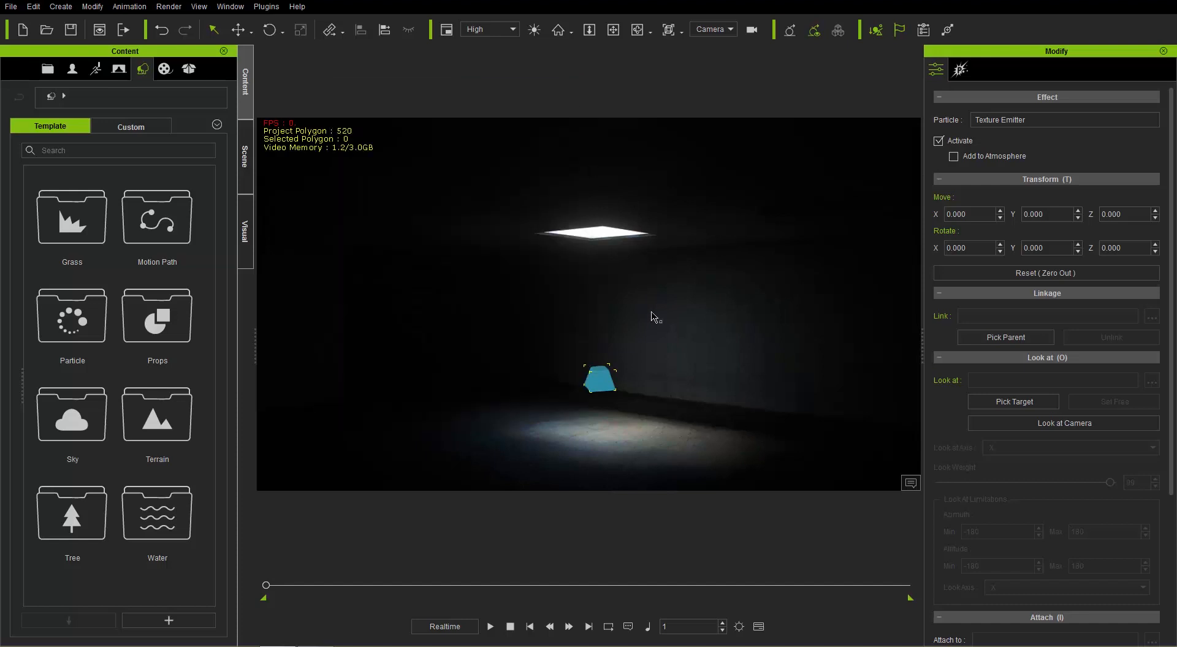
key(ctrl+g)
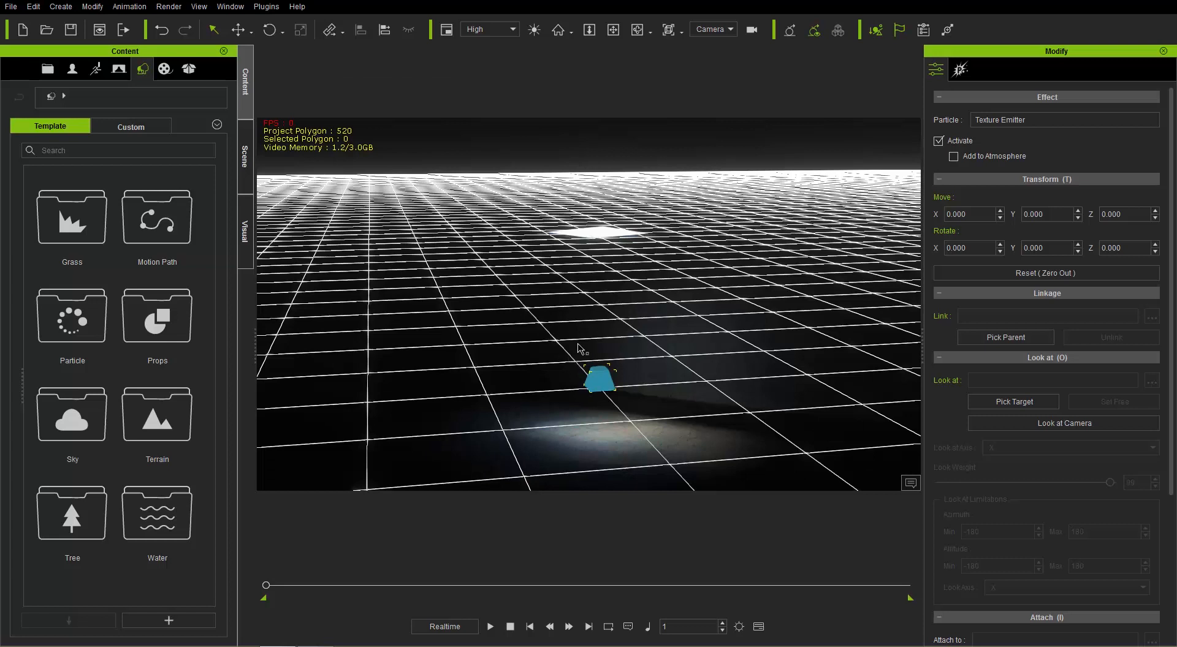
key(ctrl+g)
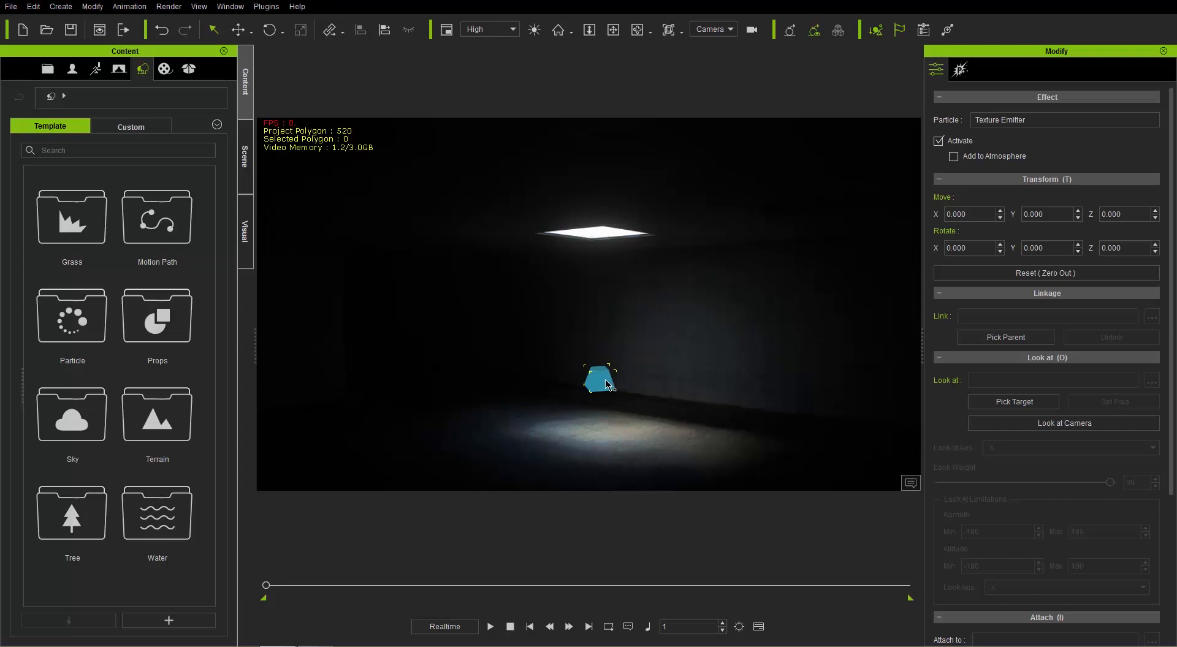
- Delete the existing particle emitter and add a new Texture Emitter from the PopcornFX Super Tools particle templates
key(Delete)
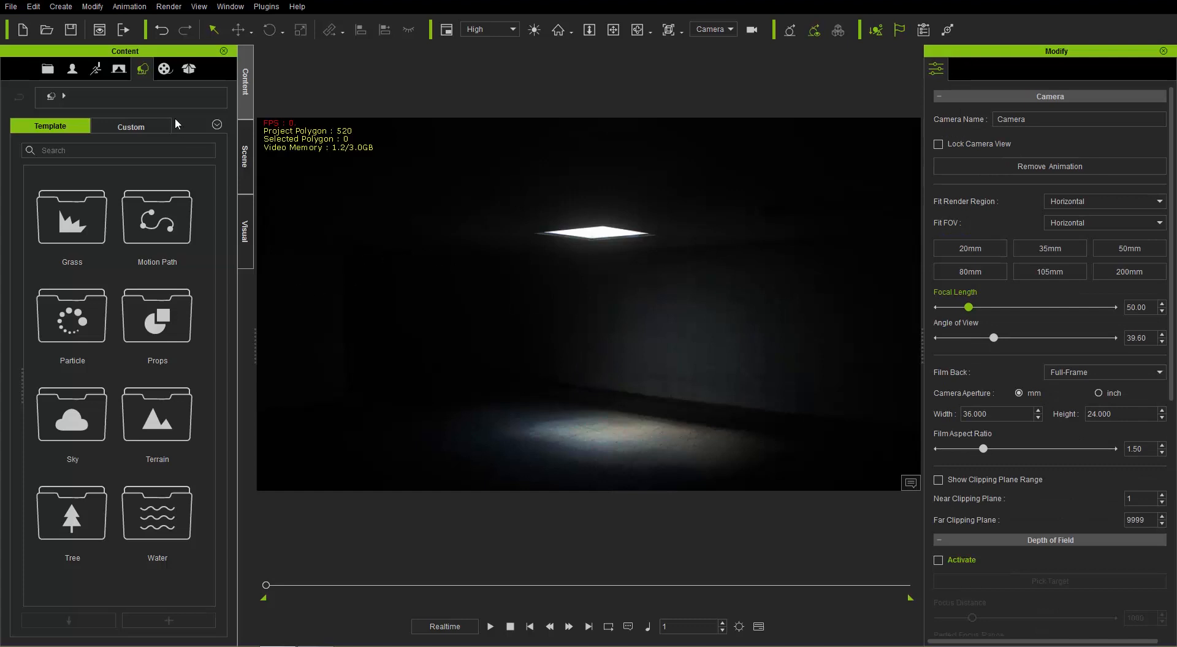
double_click(93, 321)
double_click(171, 323)
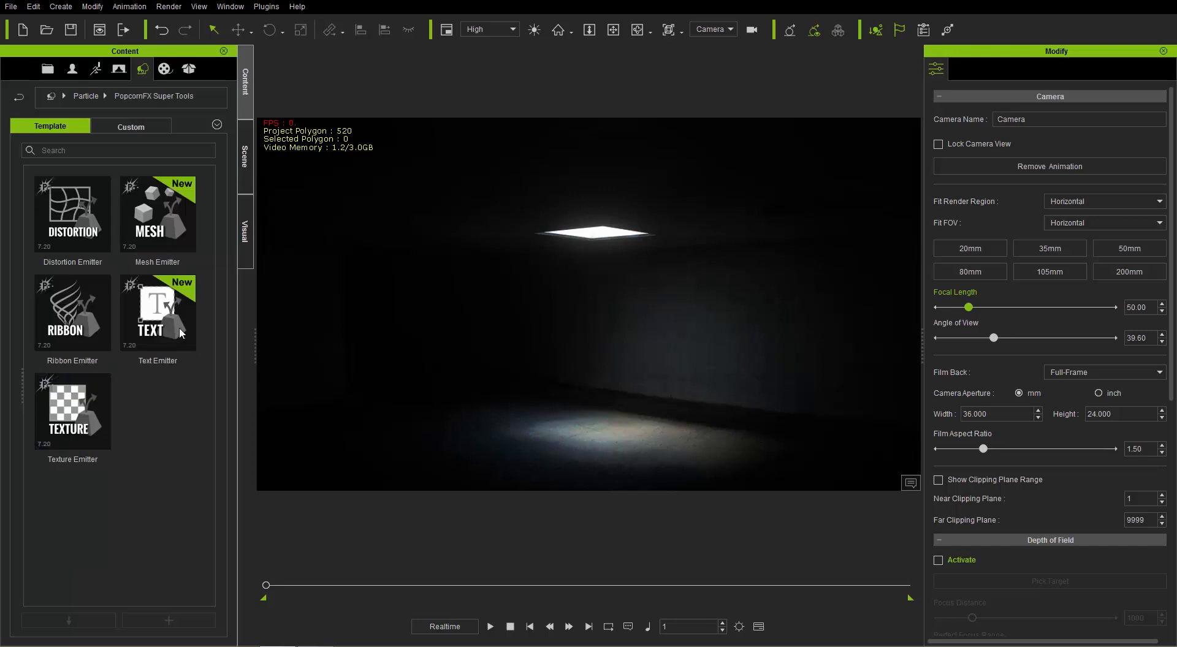
double_click(81, 428)
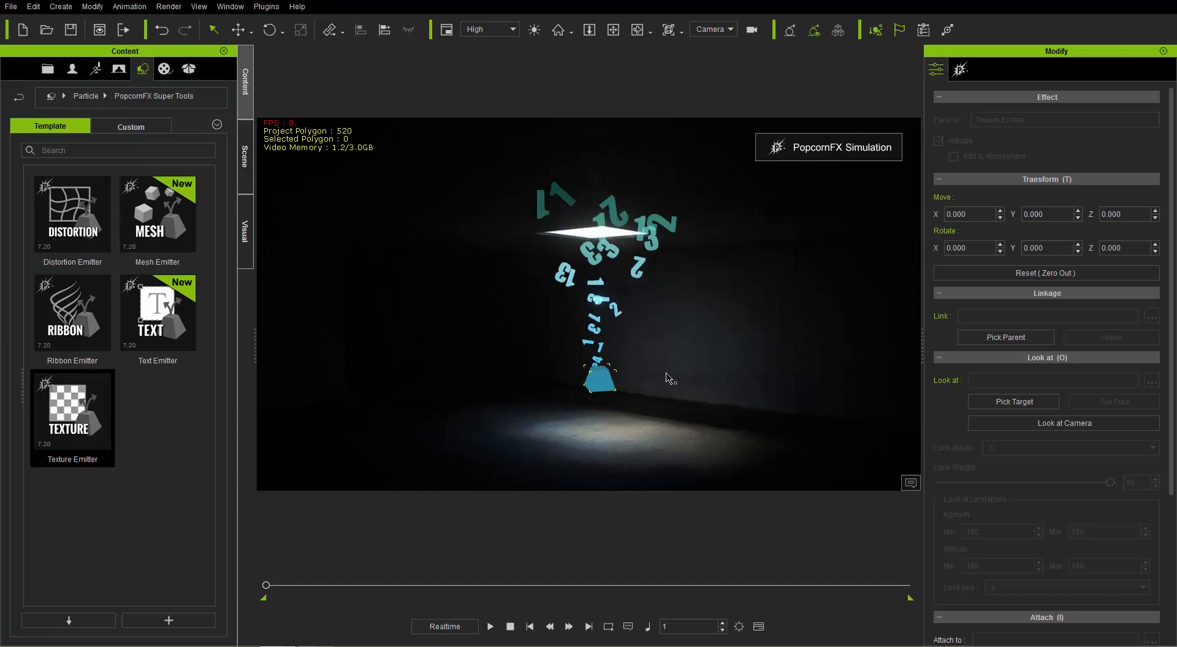
- Inspect the texture assigned to the Emitter/Additive_32 particle in the emitter's PopcornFX resource list
click(959, 79)
drag(1175, 239, 1175, 450)
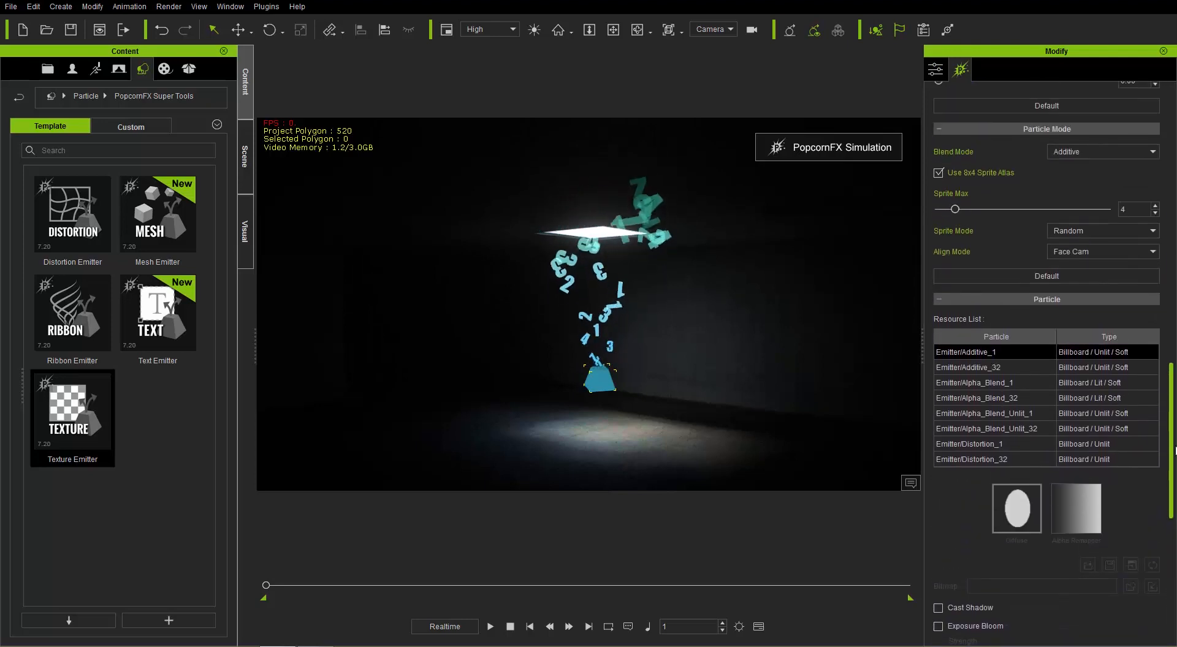
click(1001, 368)
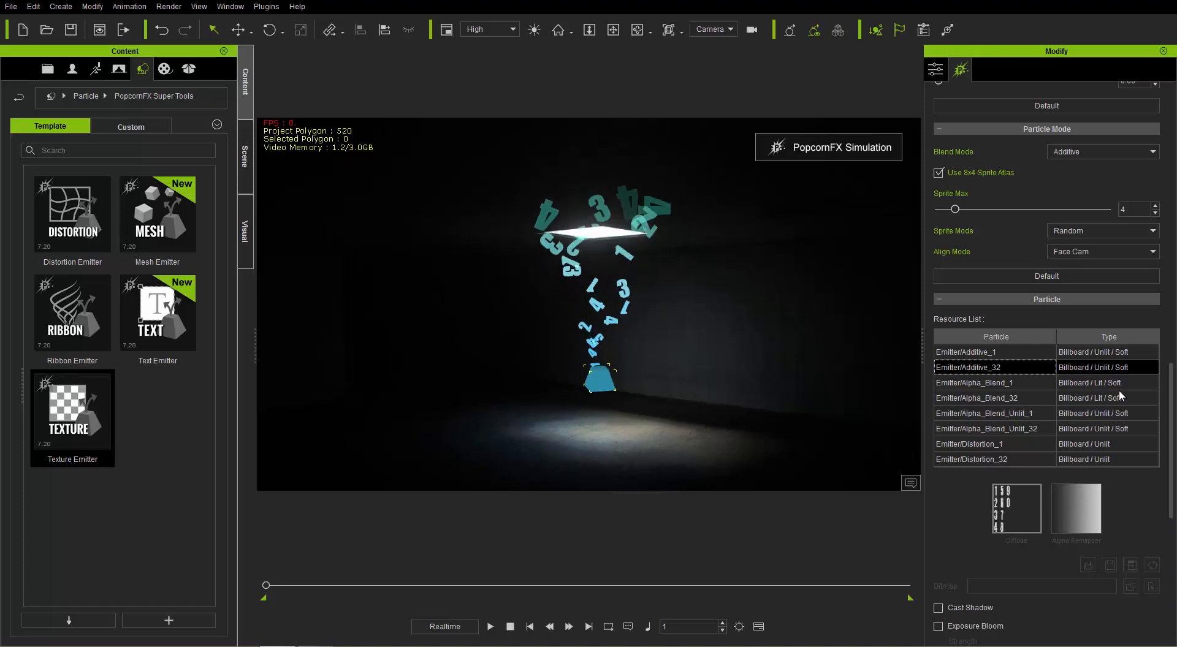
- Set the emitter's Emit Volume to 200 in X, 160 in Y and 200 in Z
drag(1172, 435, 1175, 234)
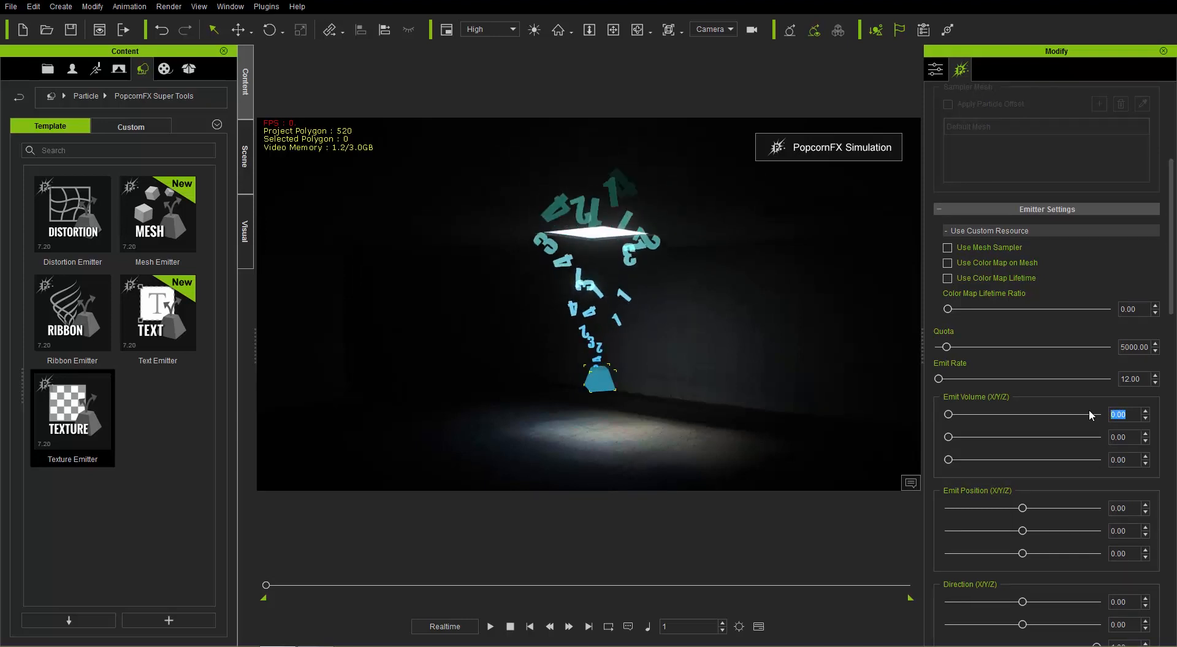
key(Tab)
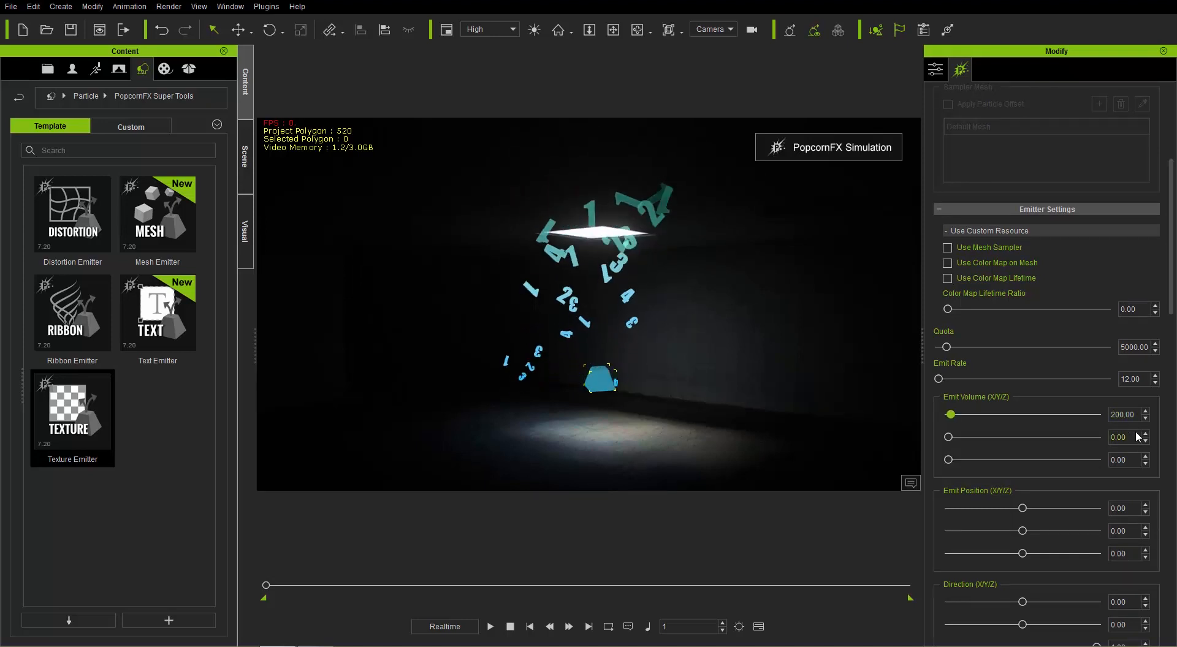
drag(1099, 438, 1060, 430)
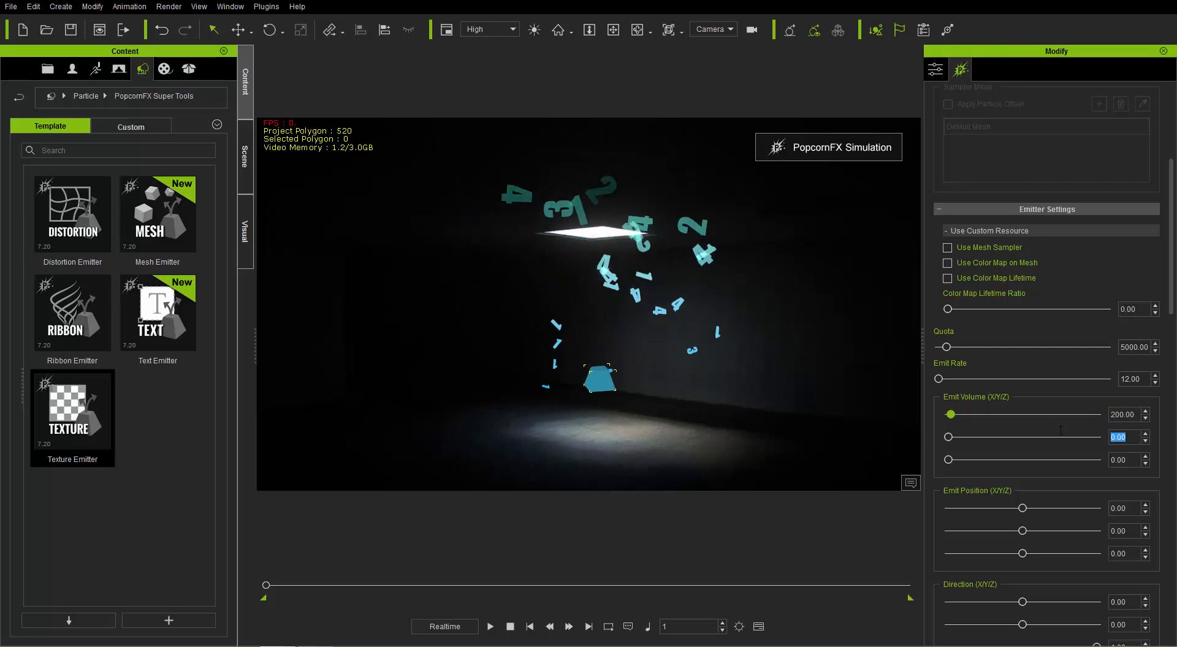
text(160)
key(Tab)
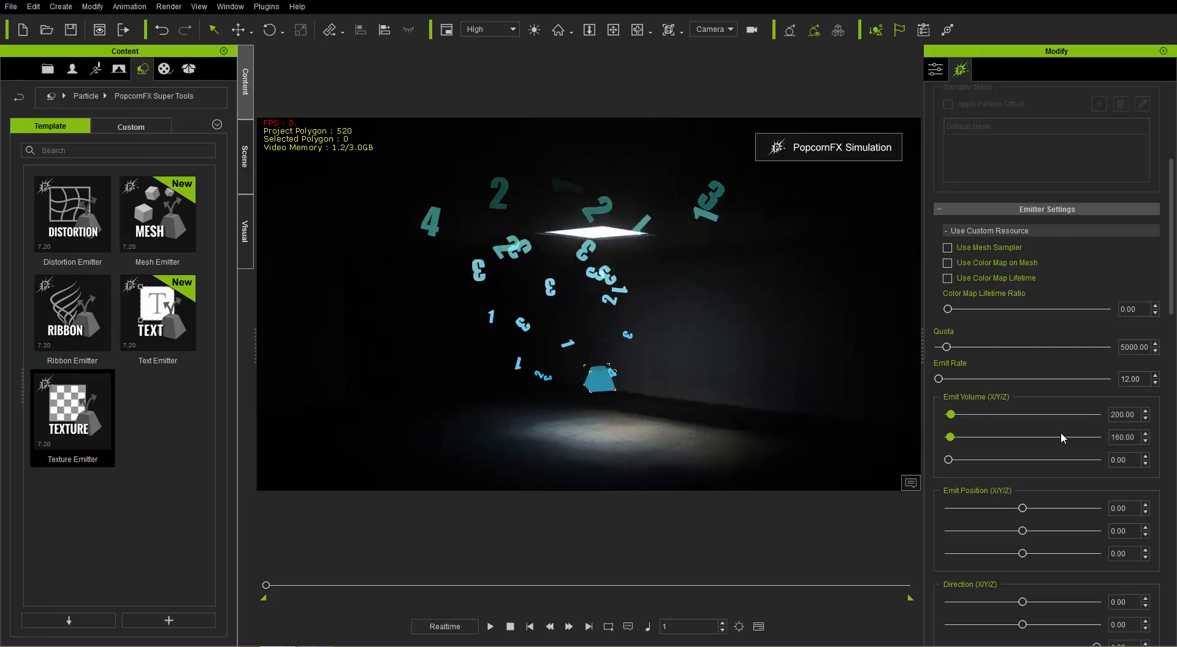
drag(1132, 459, 1061, 450)
text(200)
key(Tab)
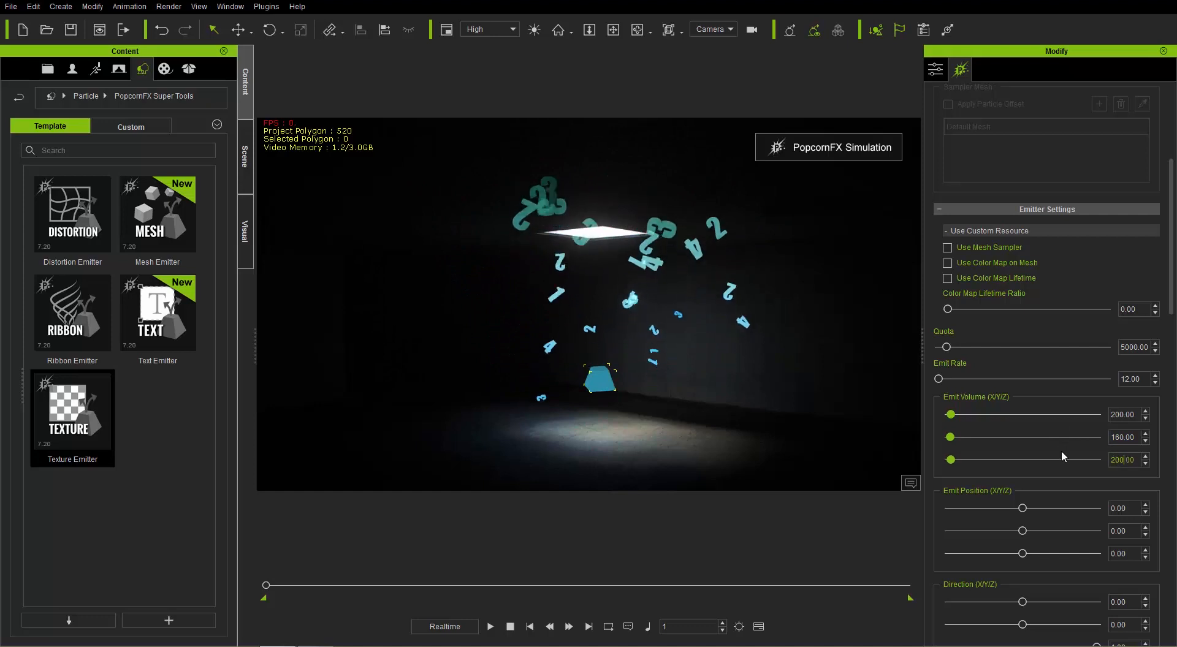
- Select the Texture Emitter in the scene and move it slightly upward along its Z axis while its particles are simulated
click(599, 387)
click(600, 386)
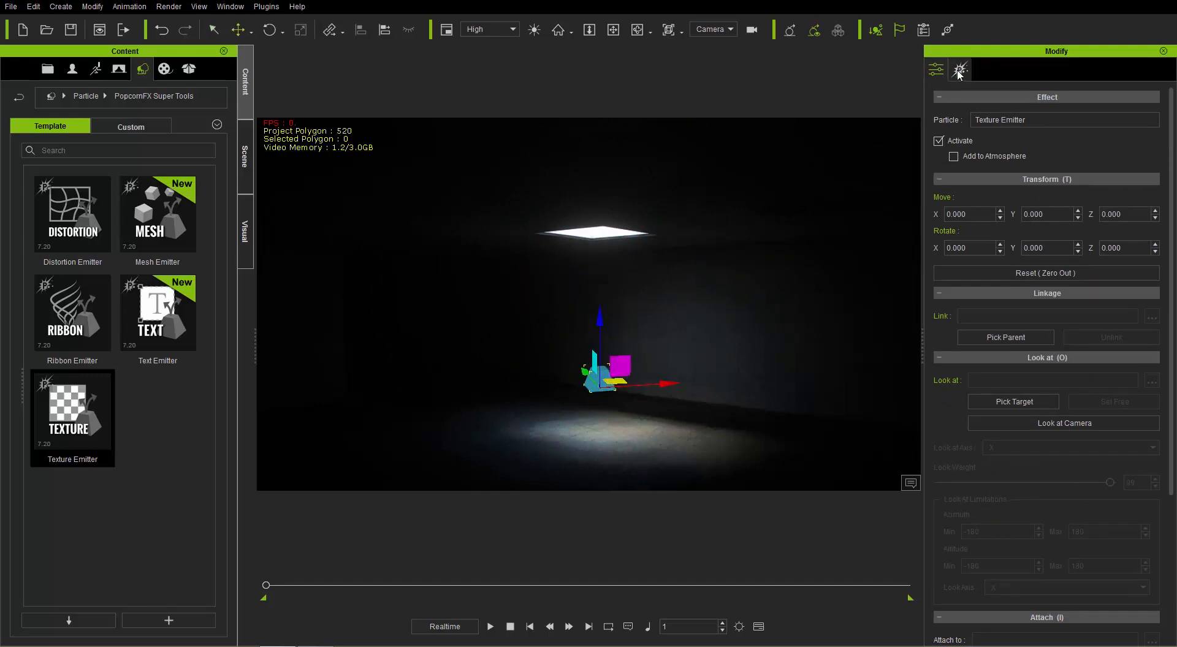
click(960, 70)
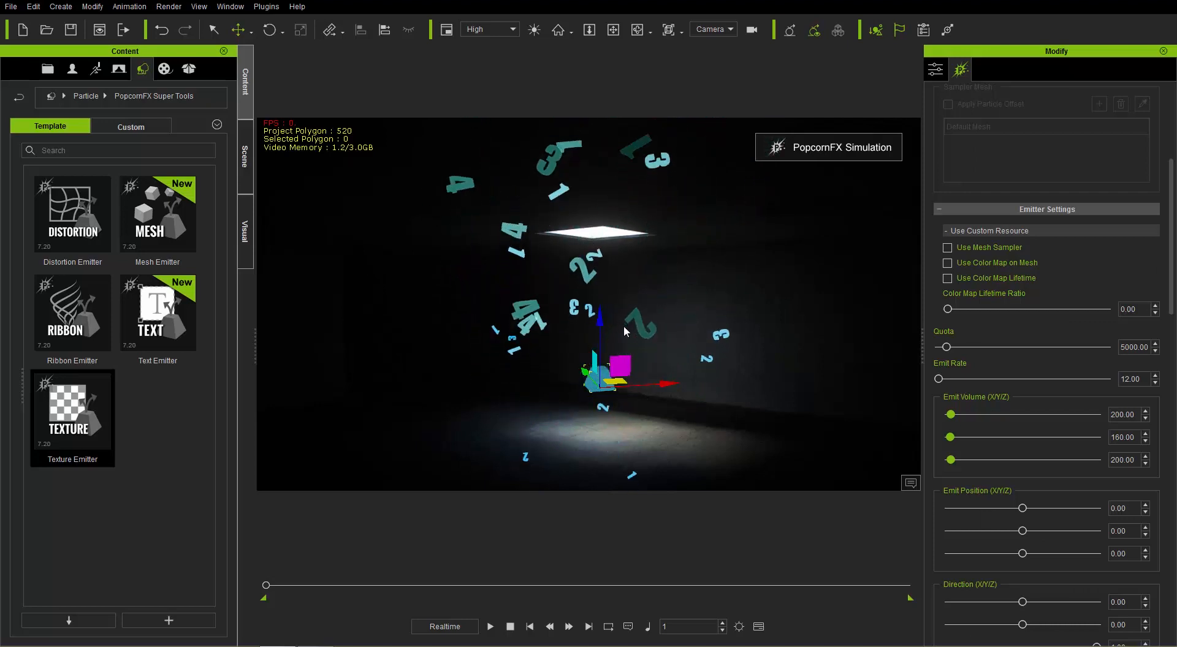
mouse_move(602, 319)
mouse_down()
mouse_move(608, 373)
mouse_move(621, 318)
mouse_up()
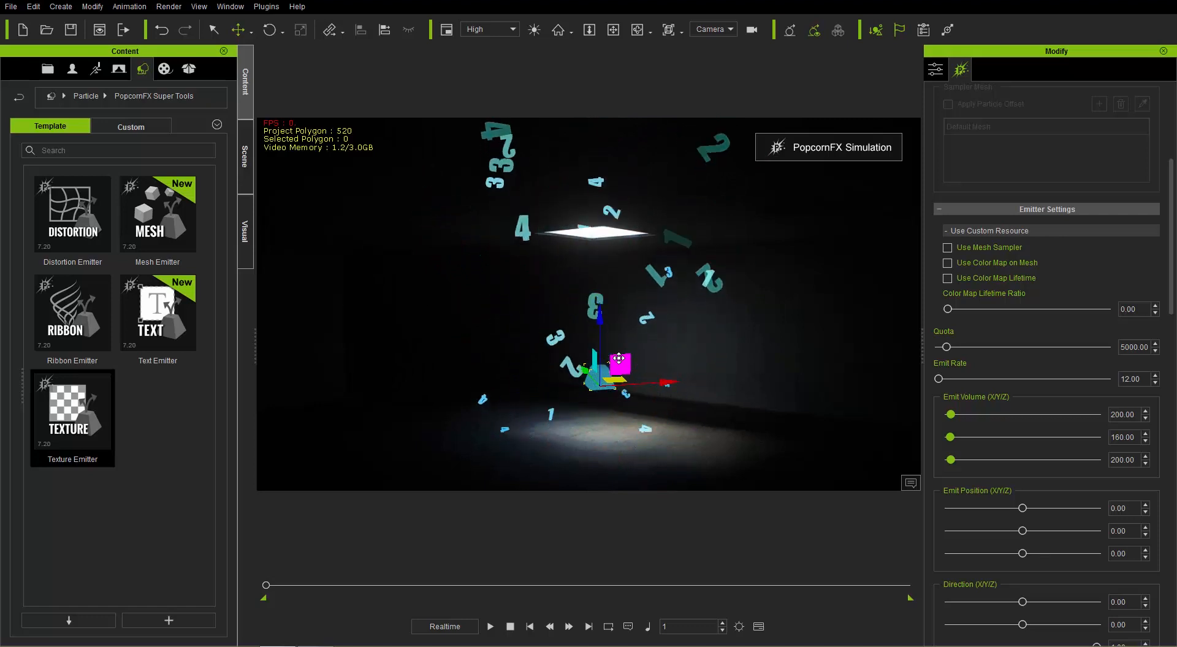
- Set the Z component of the emitter's Direction to 0
scroll(1117, 431, down, 4)
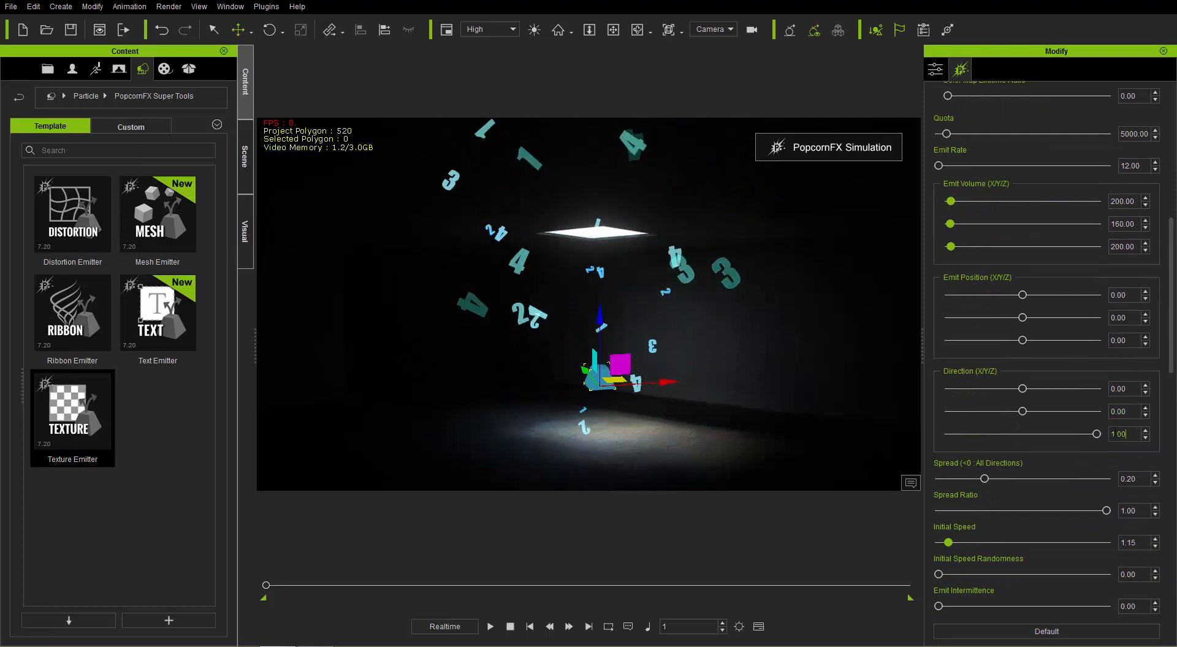
double_click(1128, 434)
text(0)
key(Return)
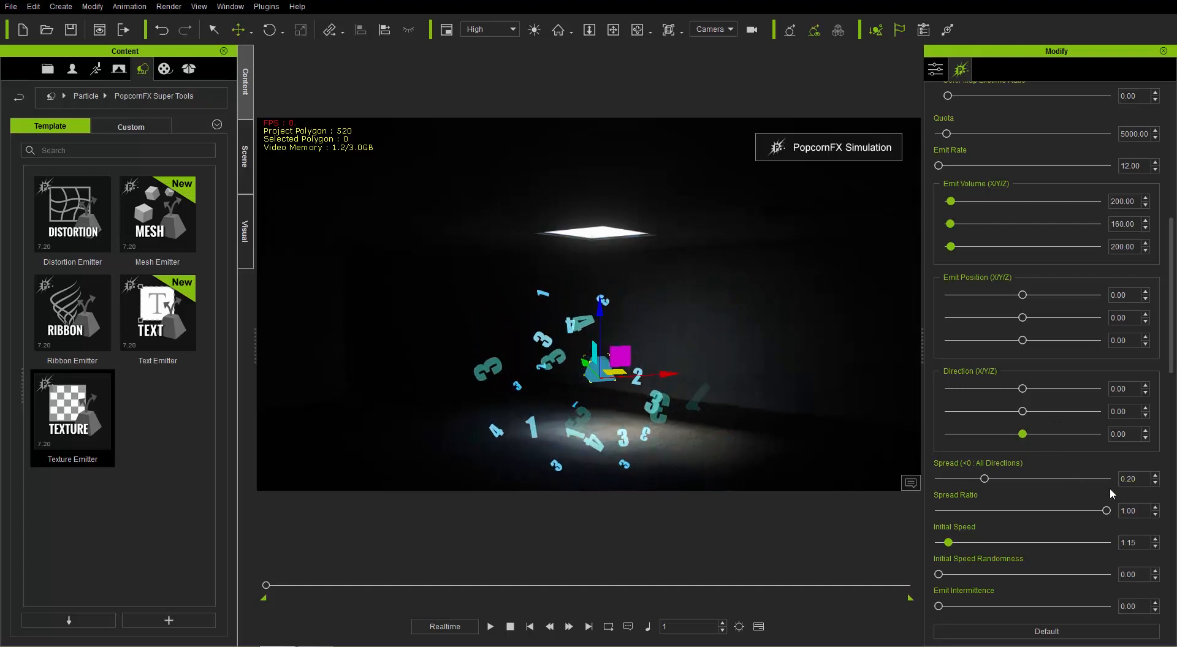
- Set the emitter's Spread to 0.5 and its Initial Speed to 3
drag(1140, 480, 1091, 470)
text(0.5)
key(Return)
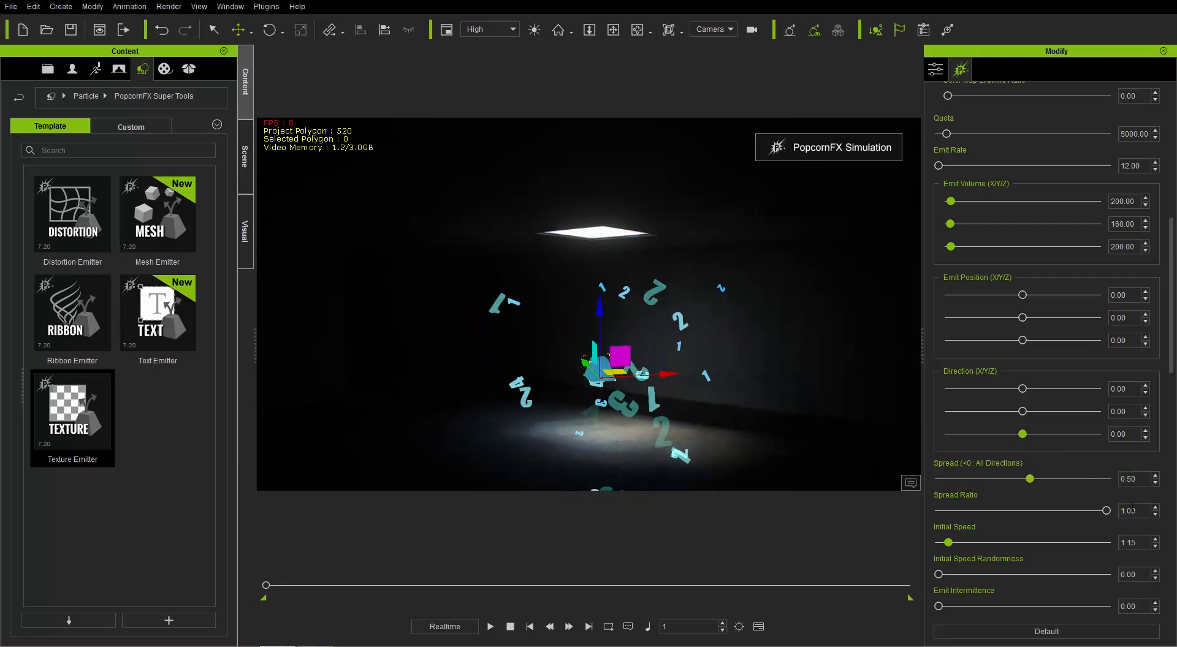
double_click(1144, 542)
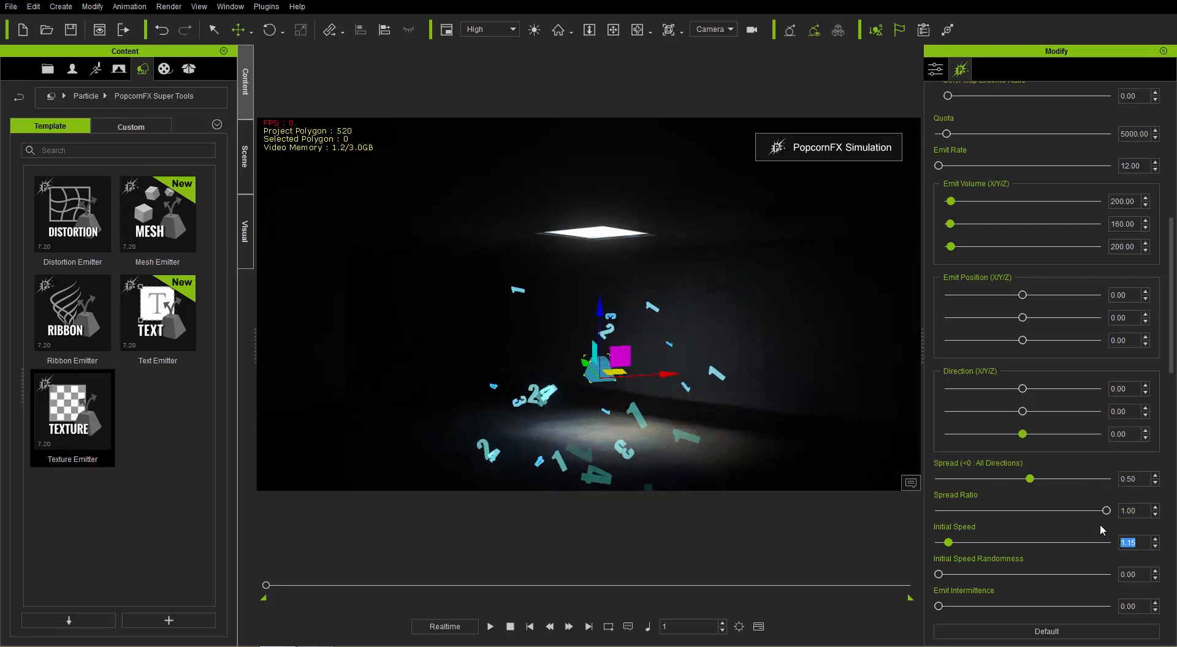
text(3)
key(Return)
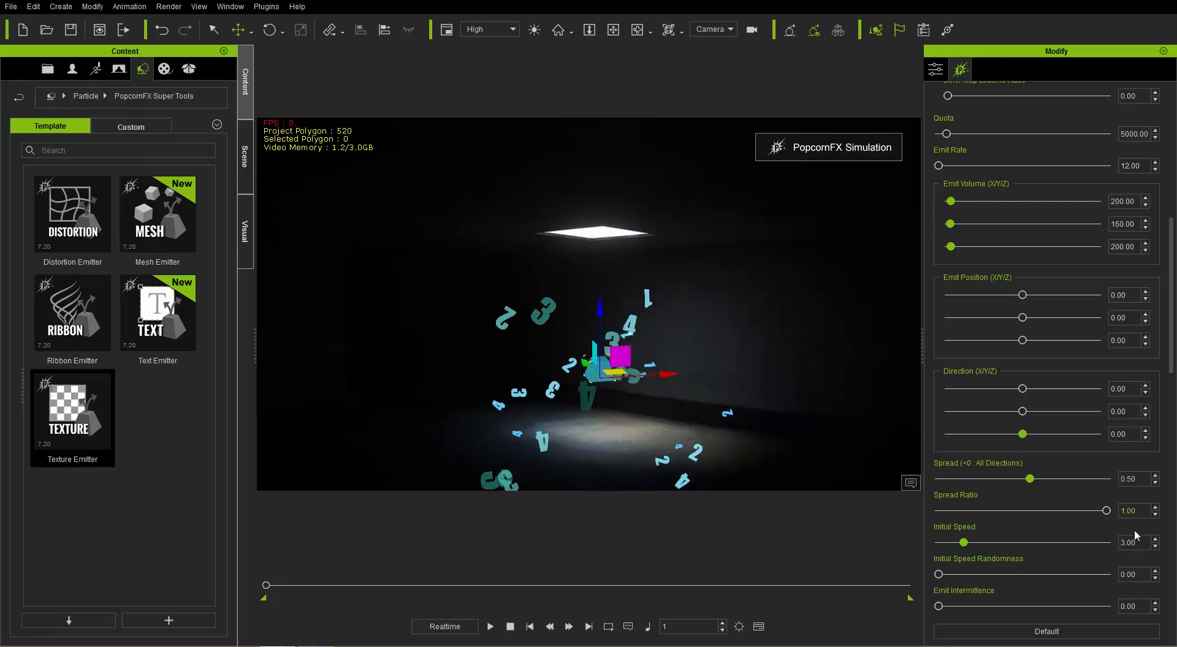
- Set the Initial Speed Randomness to 0.7 and the Emit Intermittence to 0.2
click(1137, 571)
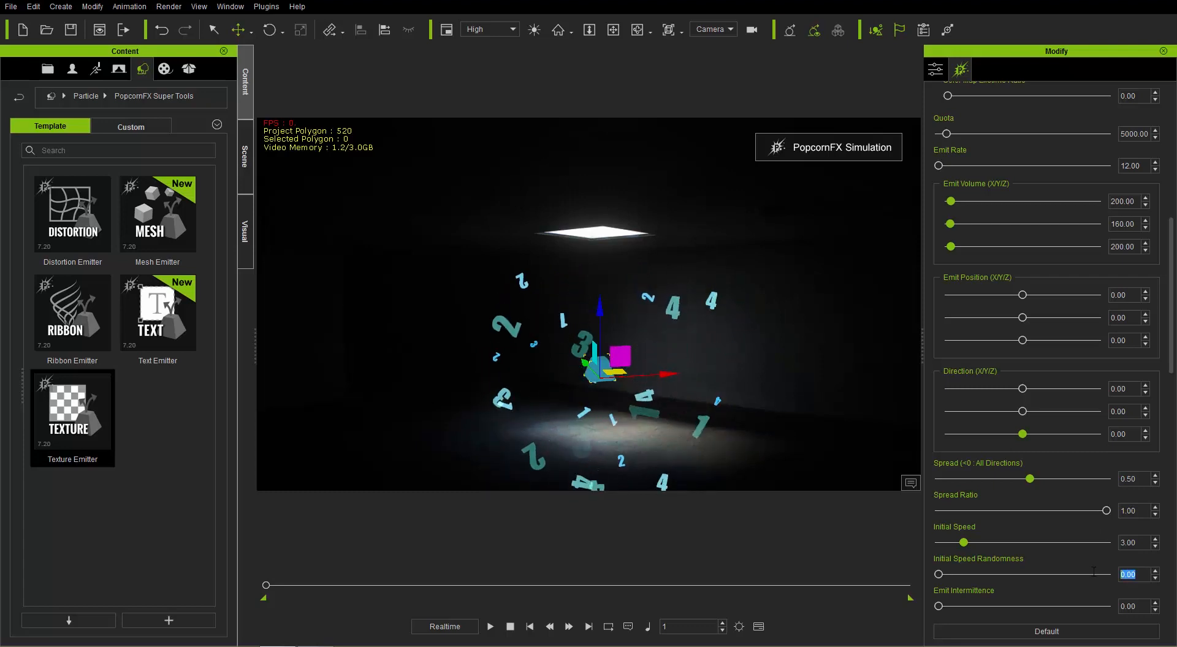
text(0.7)
key(Tab)
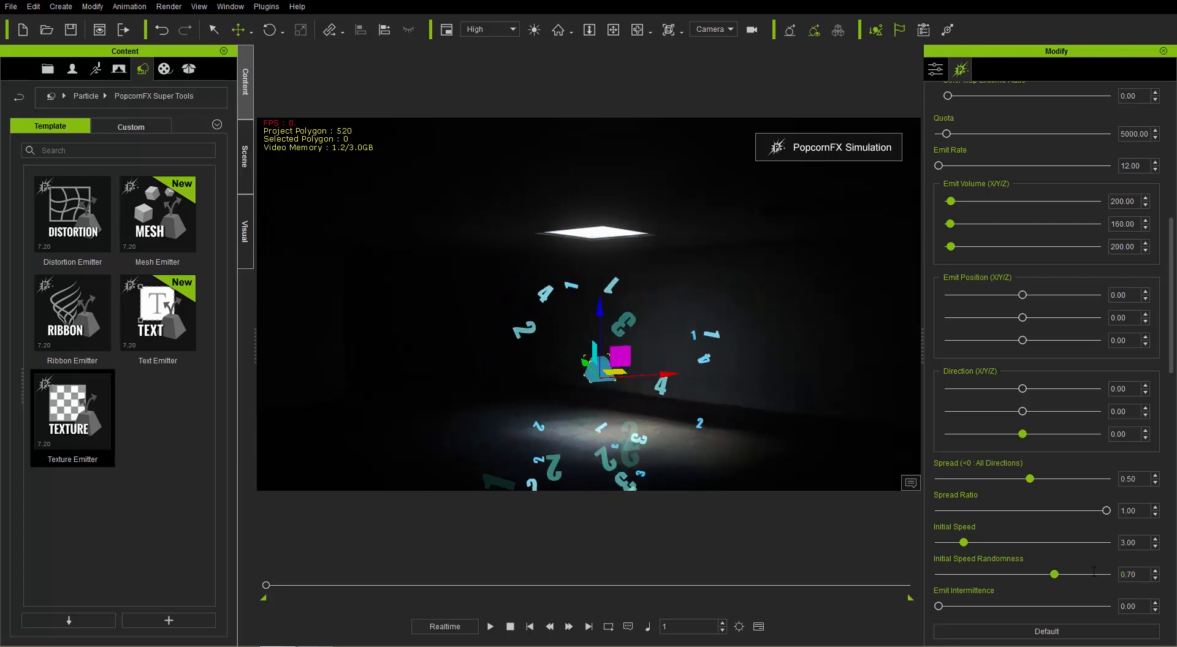
text(0.2)
key(Return)
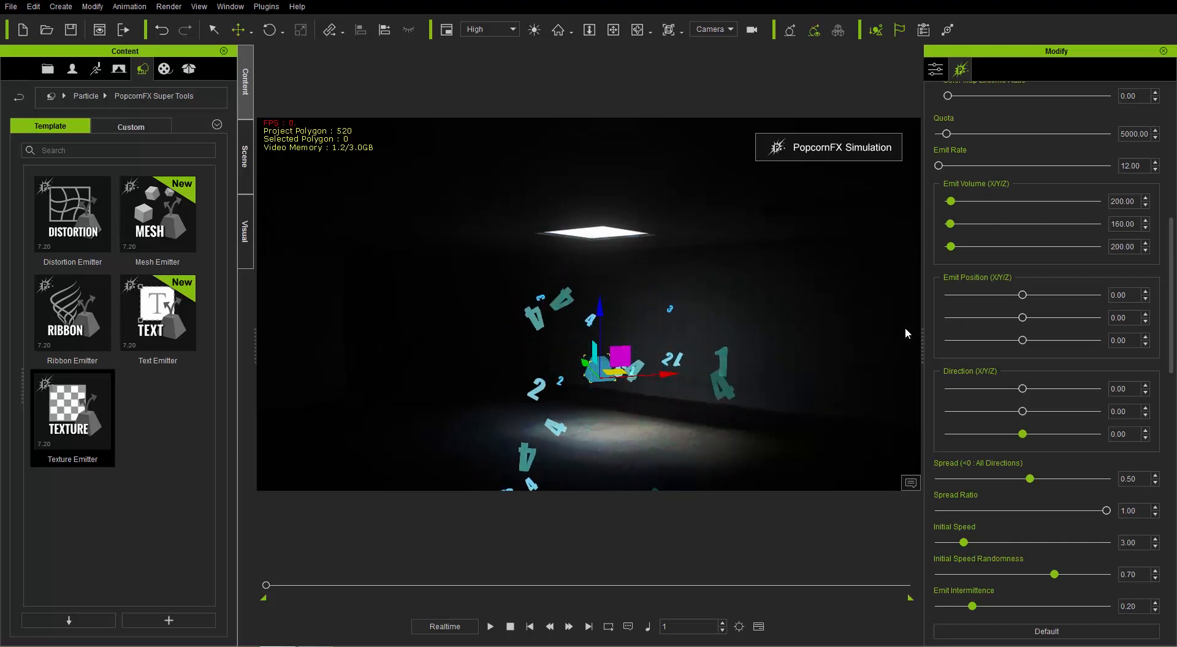
- Inspect the textures of the Emitter/Additive_1 and Emitter/Alpha_Blend_1 particles in the resource list
scroll(1174, 303, down, 2)
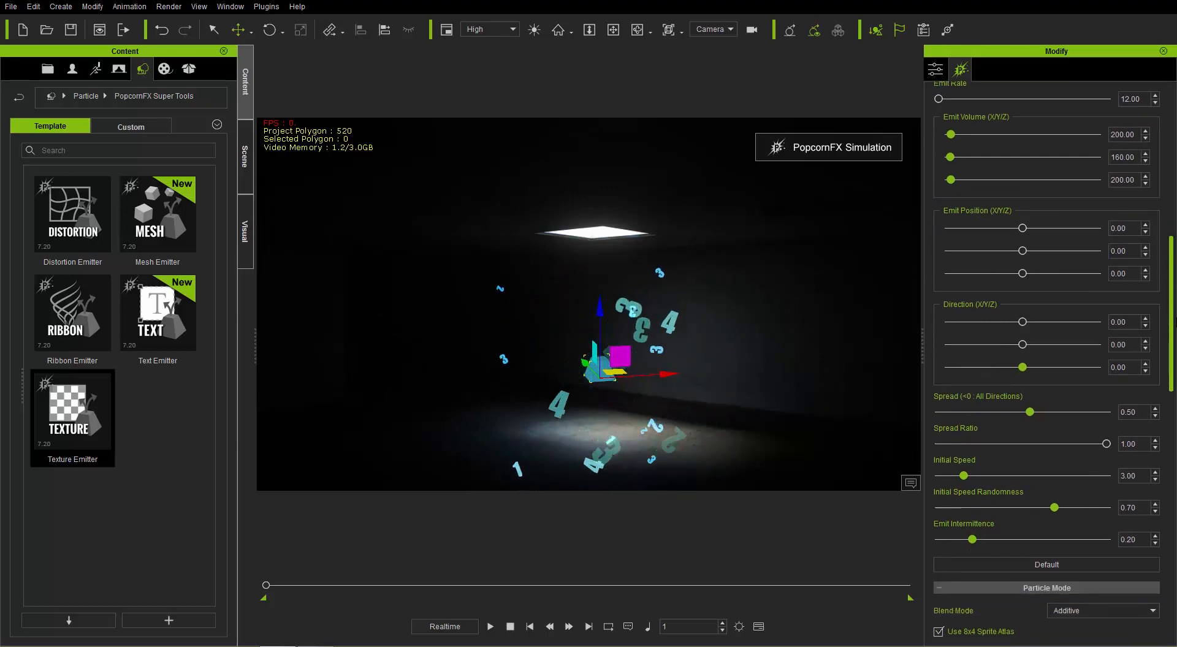
scroll(1171, 368, down, 12)
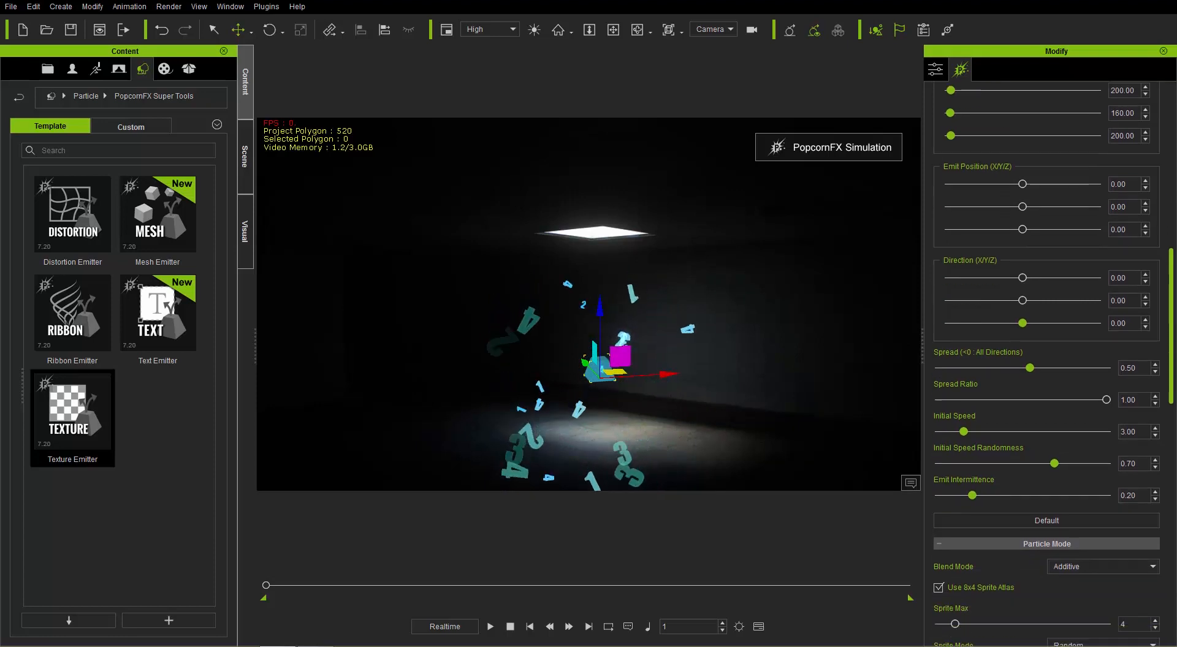
scroll(1046, 368, down, 3)
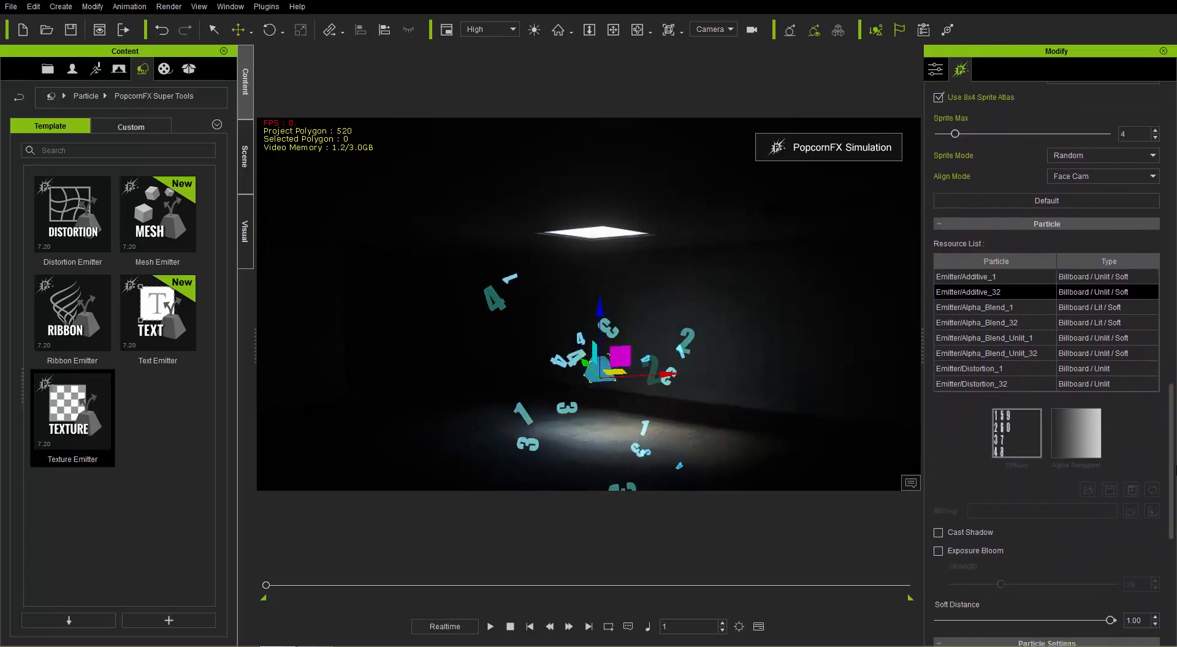
click(987, 277)
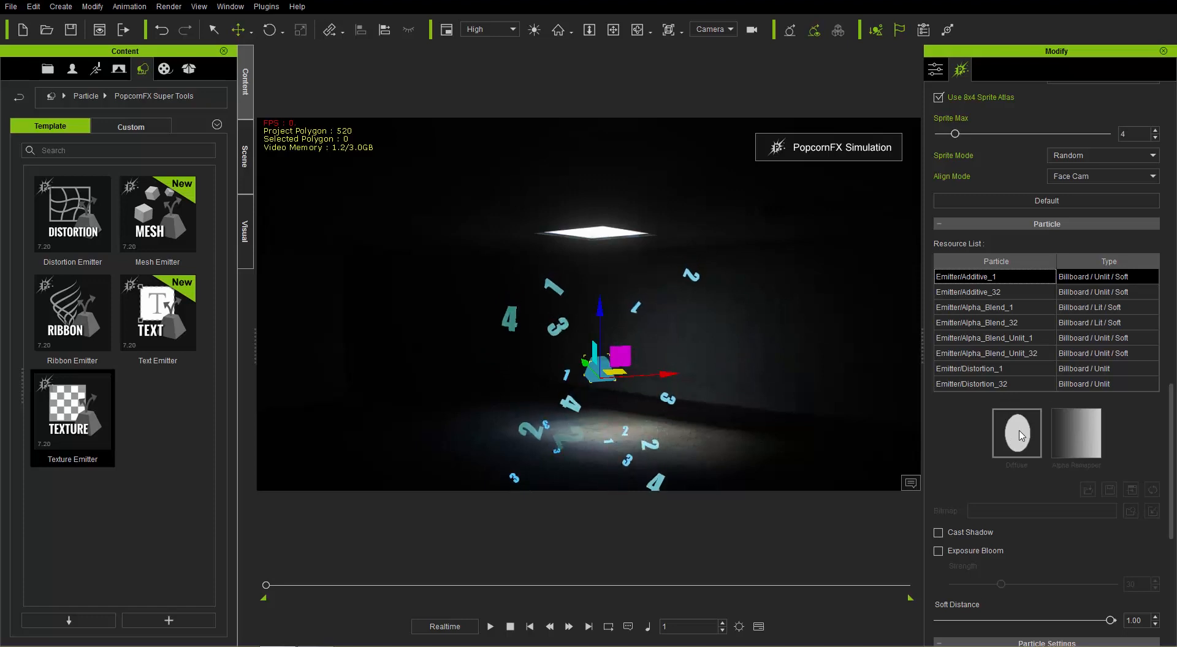
click(994, 308)
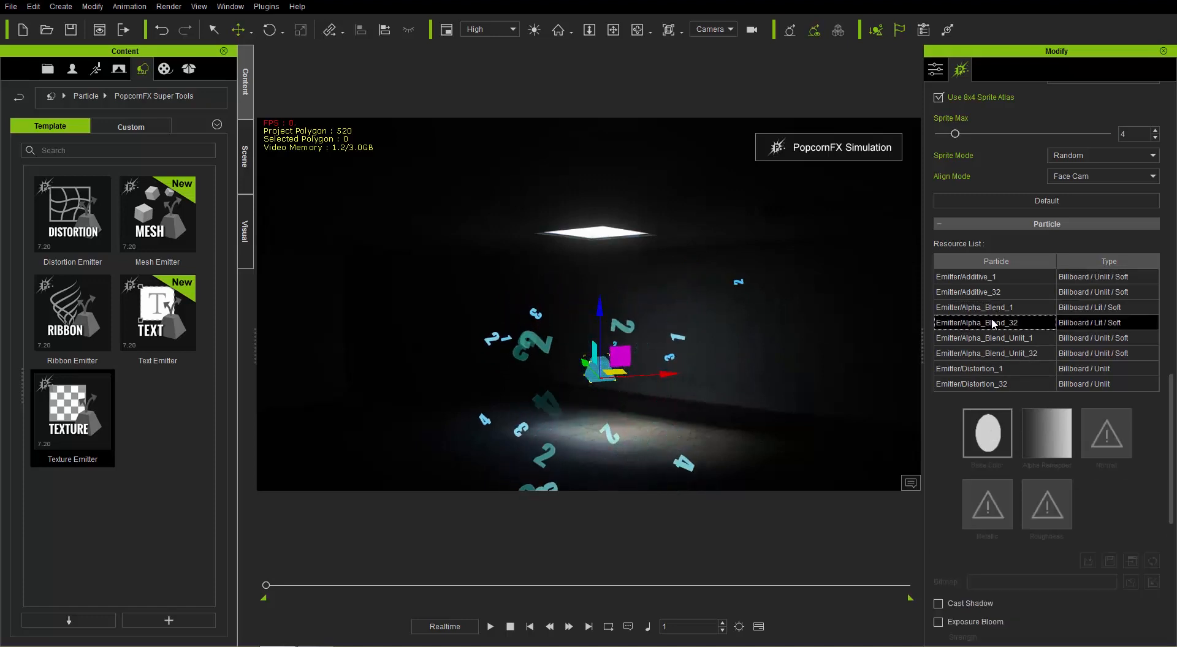
- Preview the diffuse dust image and load it as the Base Color texture of the Emitter/Alpha_Blend_32 particle
click(993, 323)
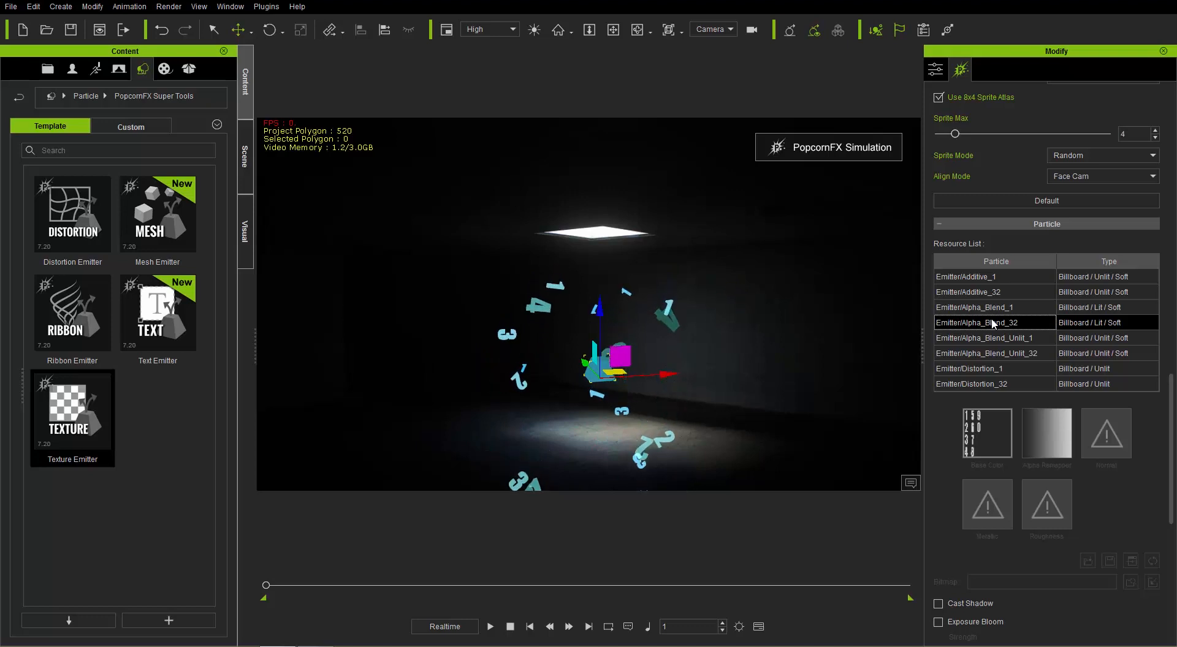
double_click(985, 431)
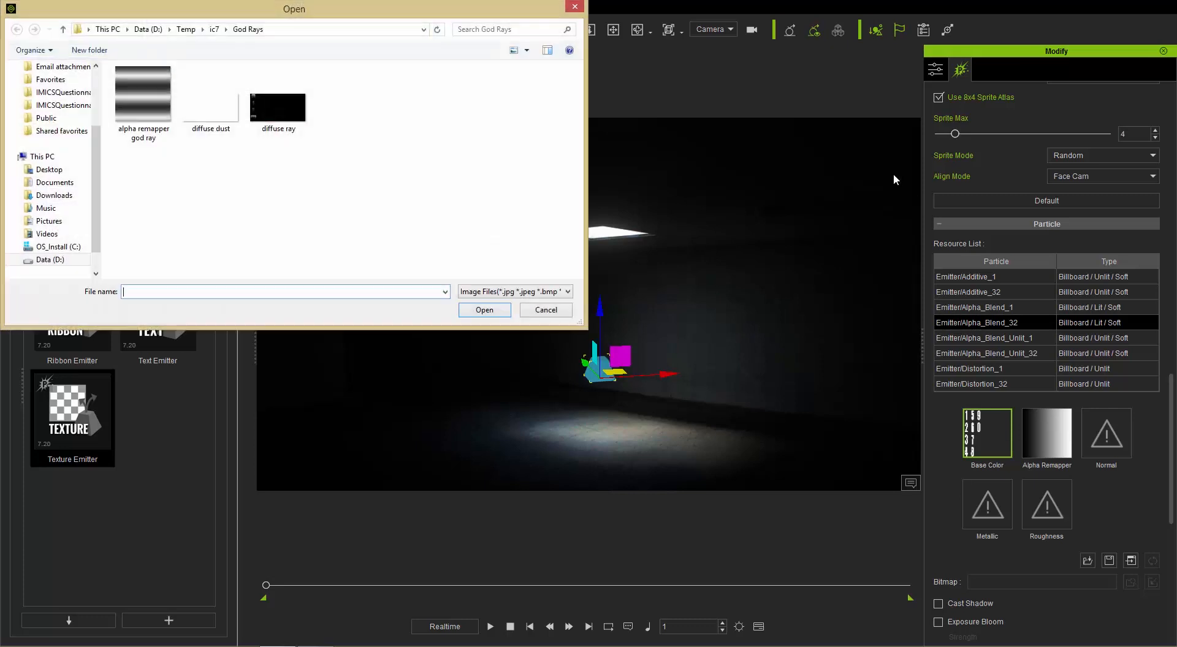
right_click(211, 118)
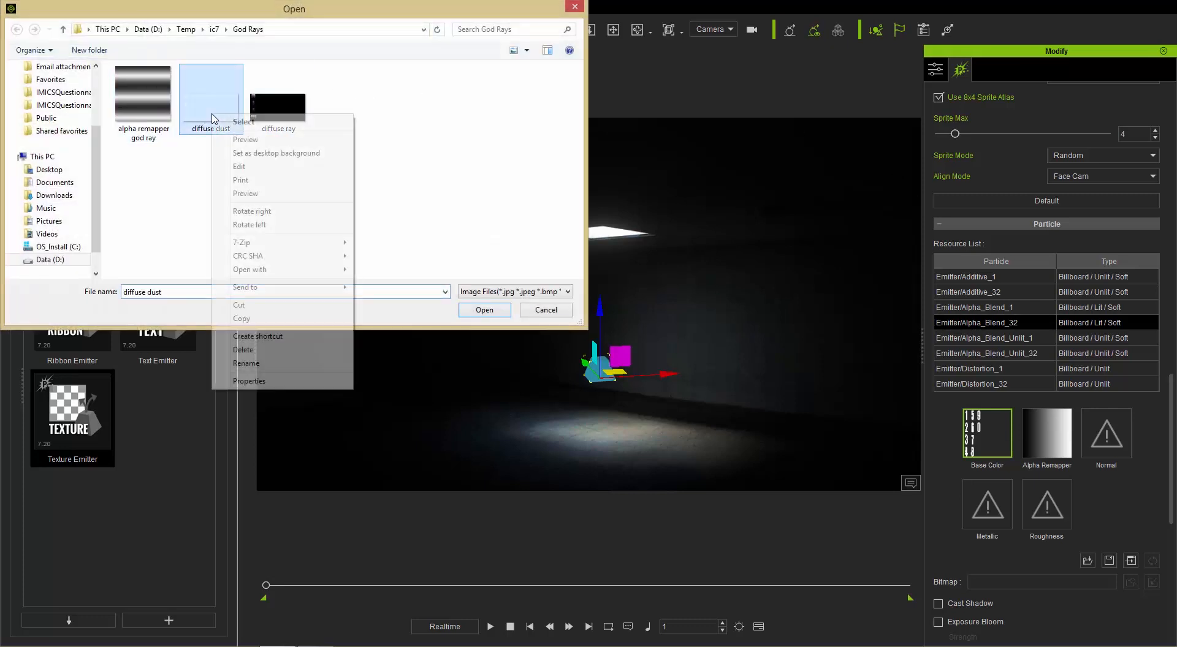
click(248, 141)
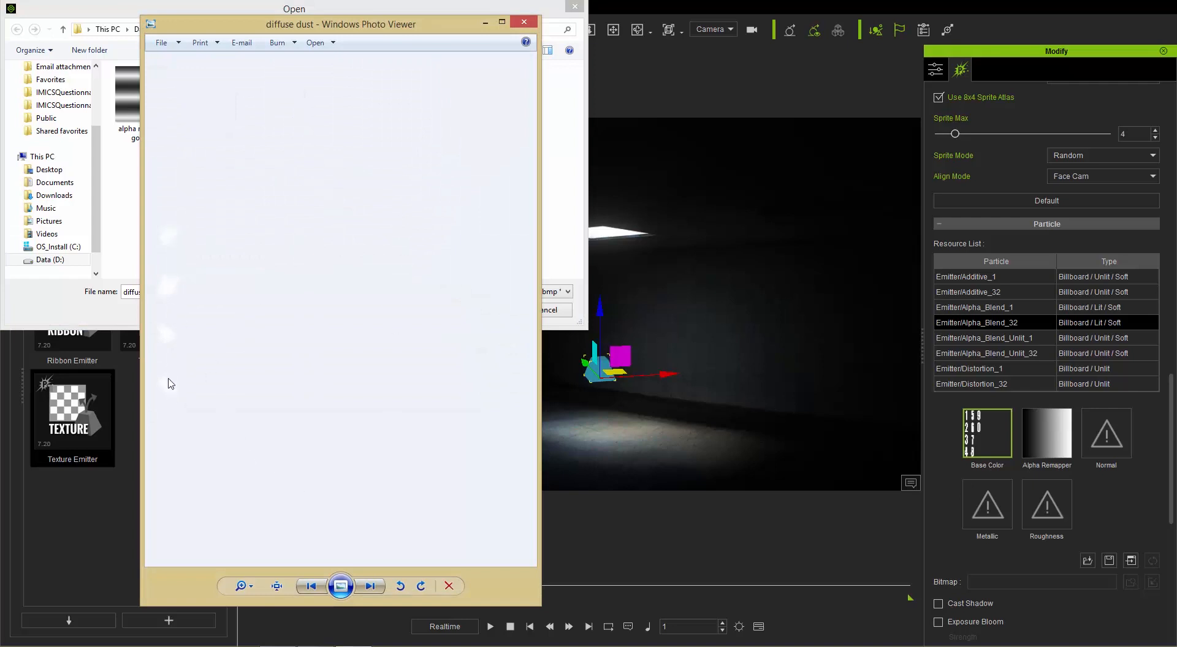
click(535, 27)
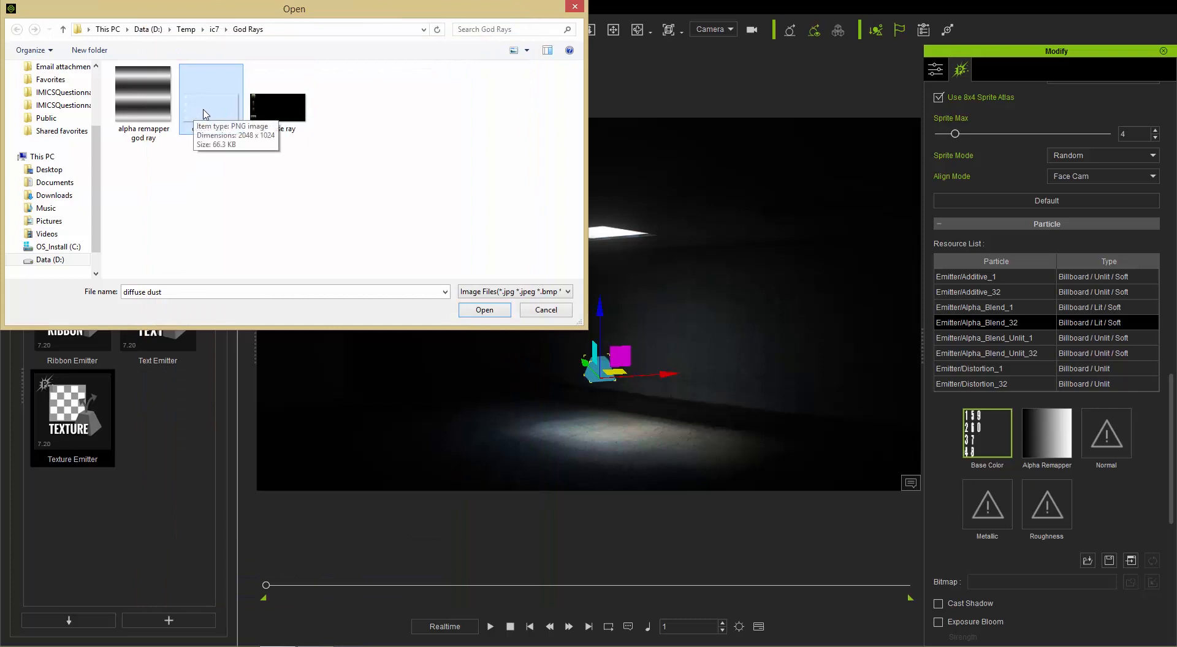
double_click(205, 114)
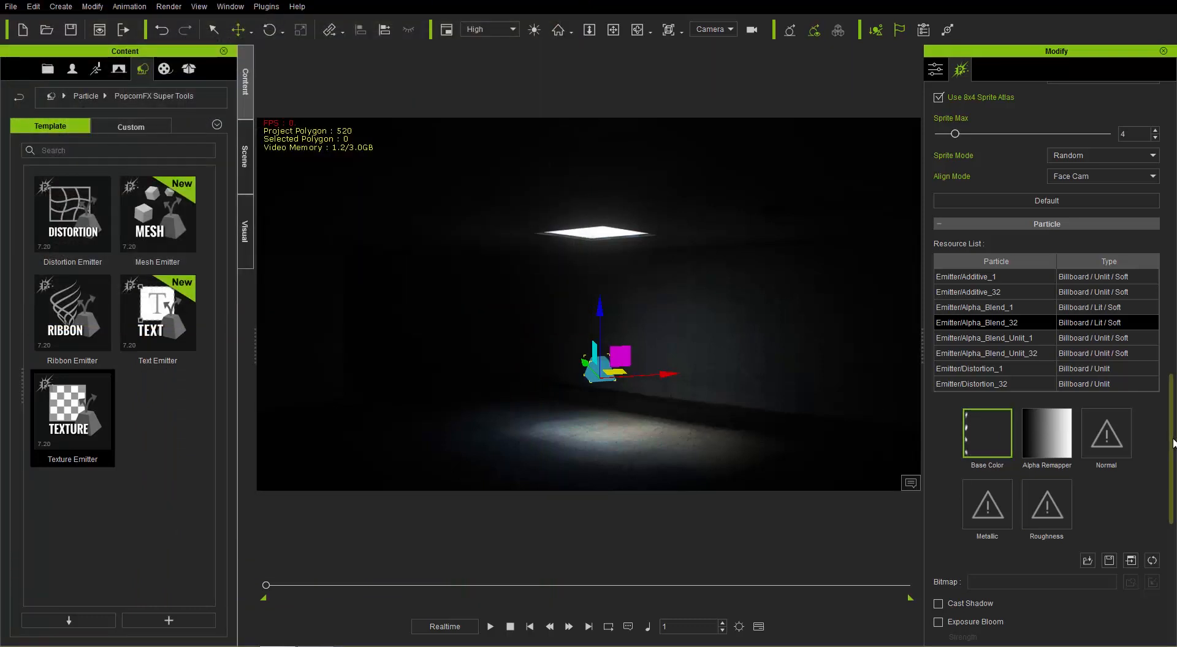
- Set the emitter's particle Blend Mode to Alpha Blend
drag(1173, 440, 1175, 402)
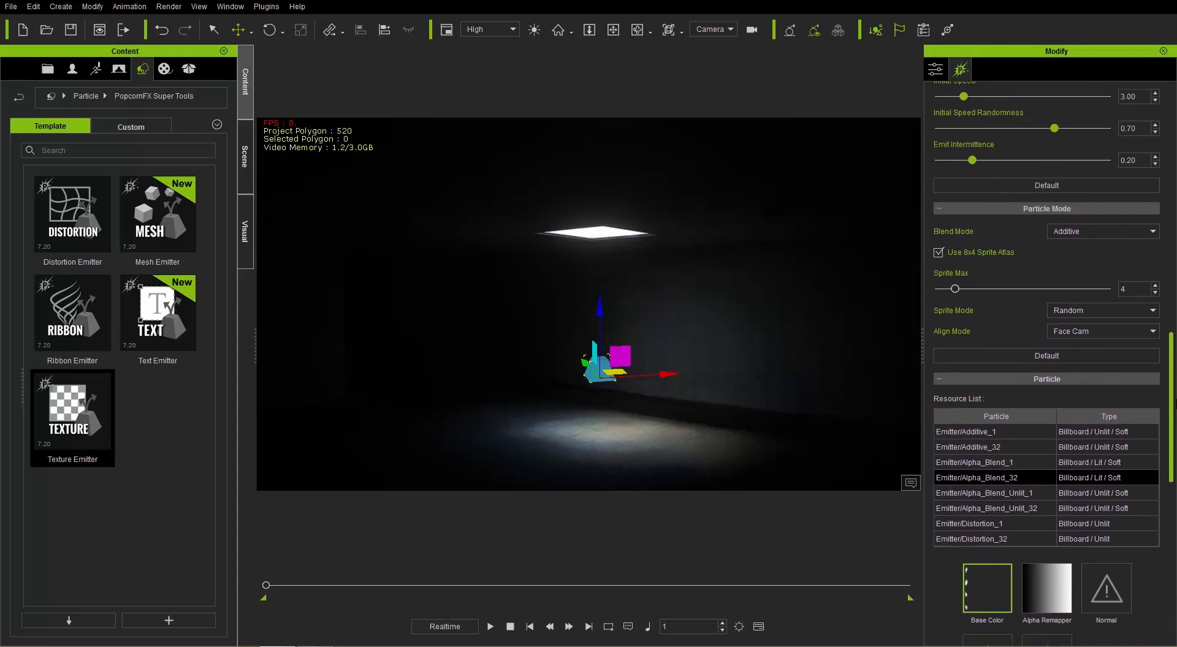
scroll(1003, 264, down, 1)
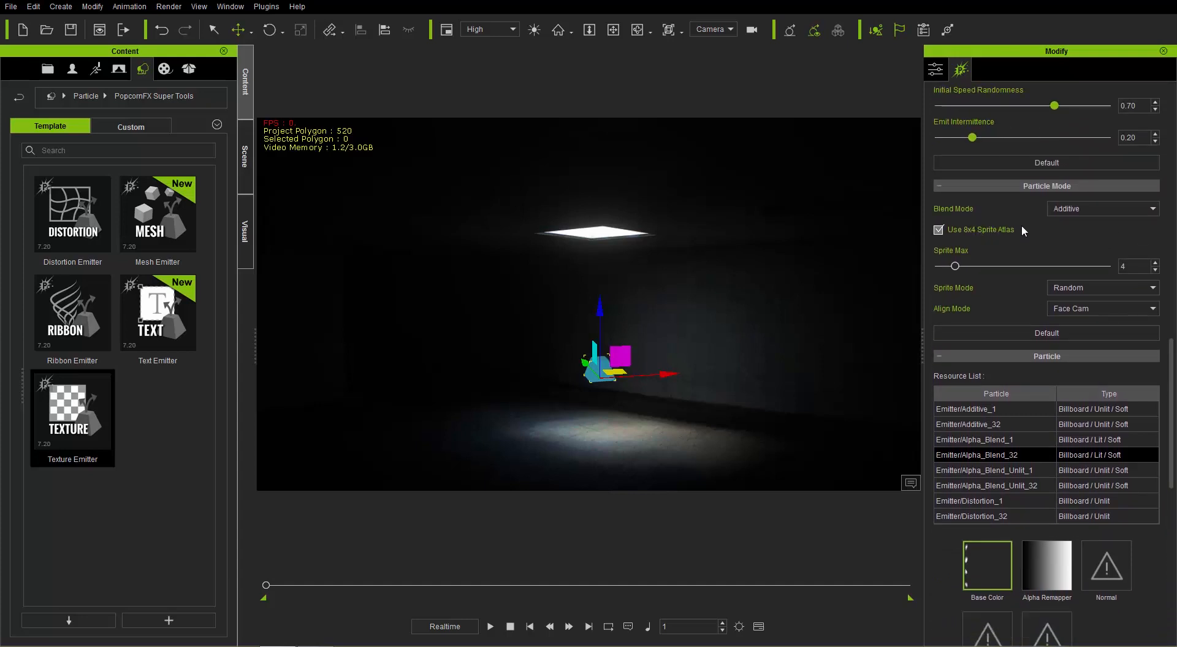
click(1079, 208)
click(1084, 227)
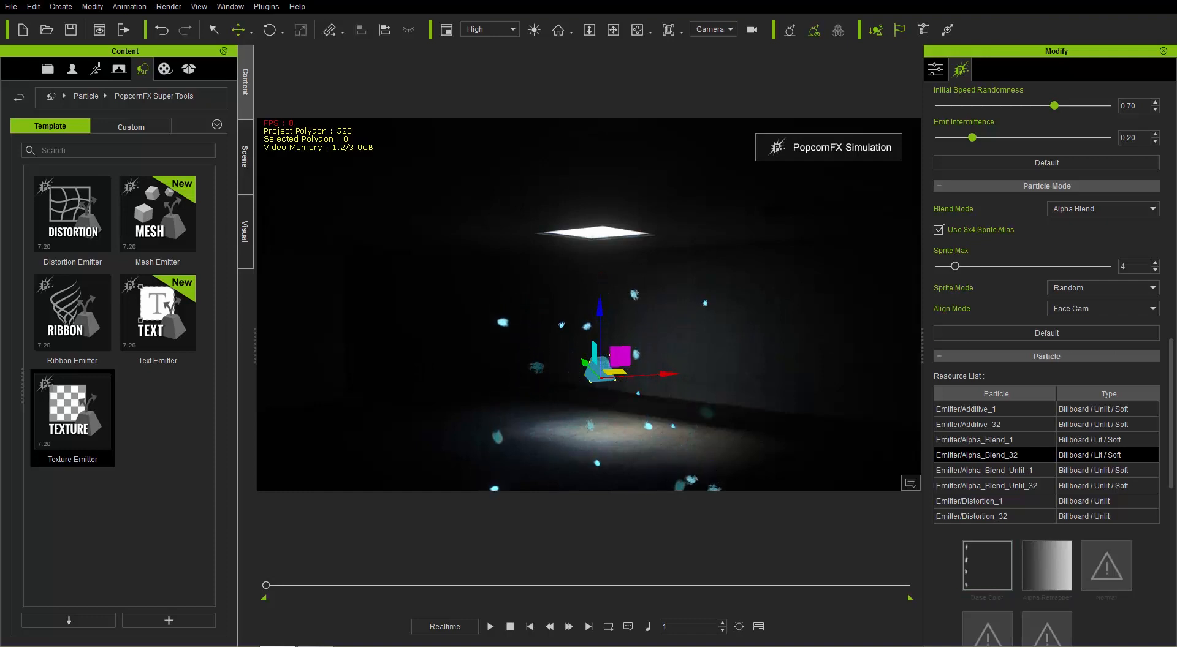
- Set the particles' lifetime Start Color to mid grey #7f7f7f
scroll(1046, 368, down, 1)
scroll(1046, 368, down, 6)
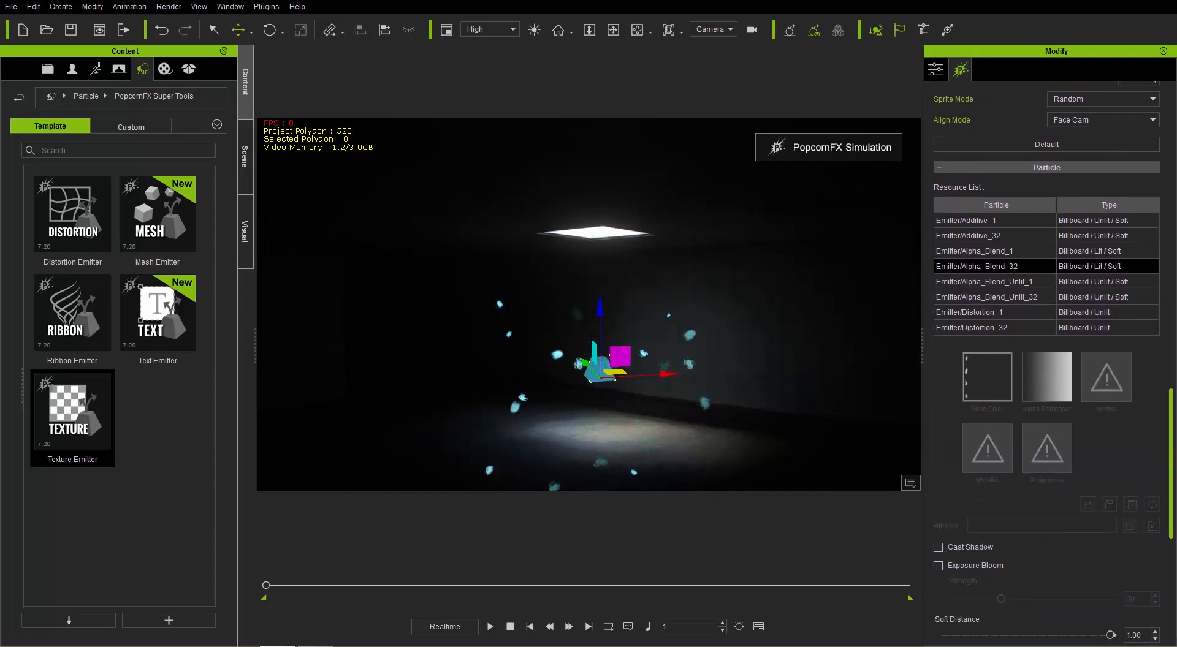
drag(1175, 493, 1174, 554)
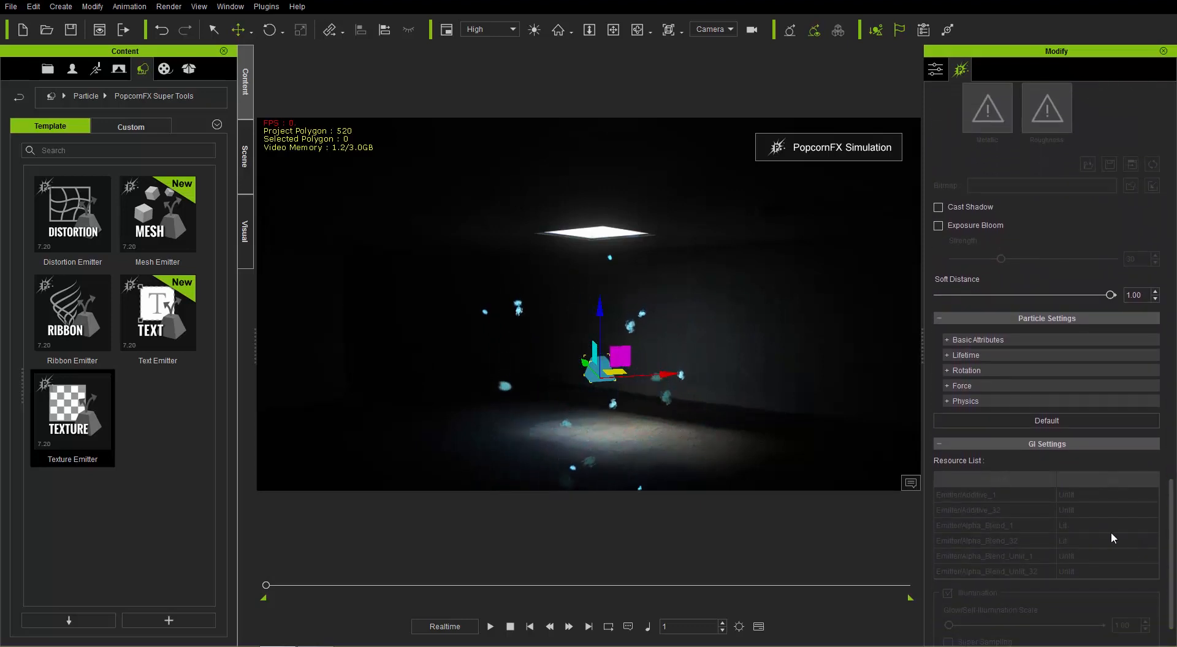
click(980, 357)
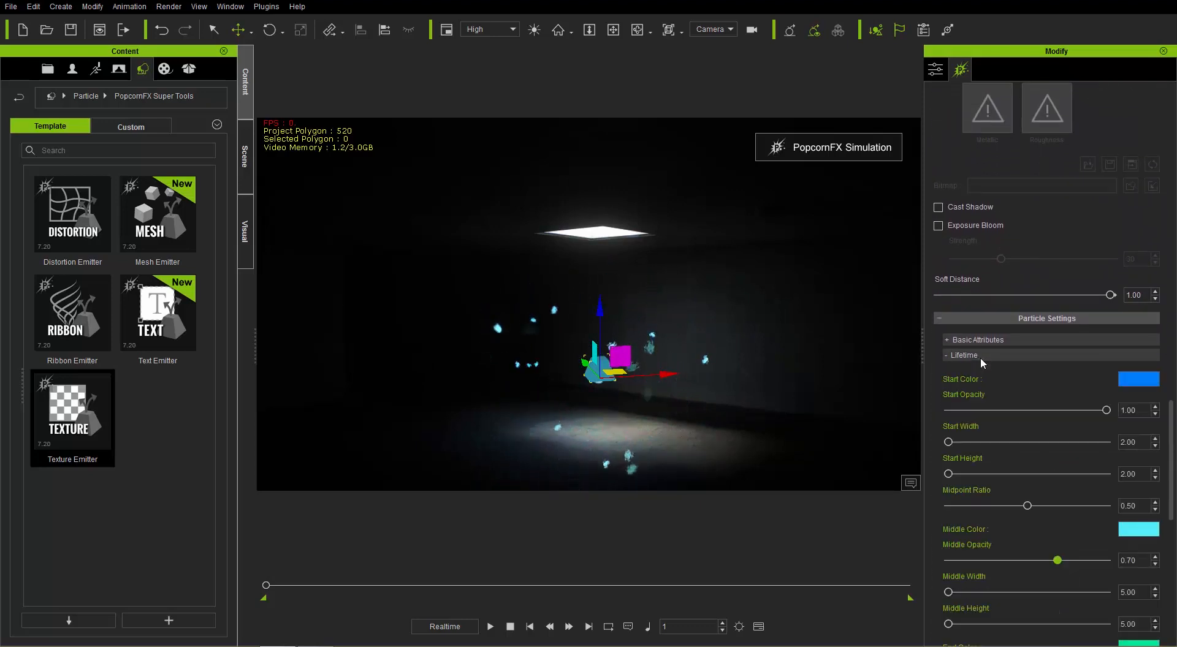
click(1131, 380)
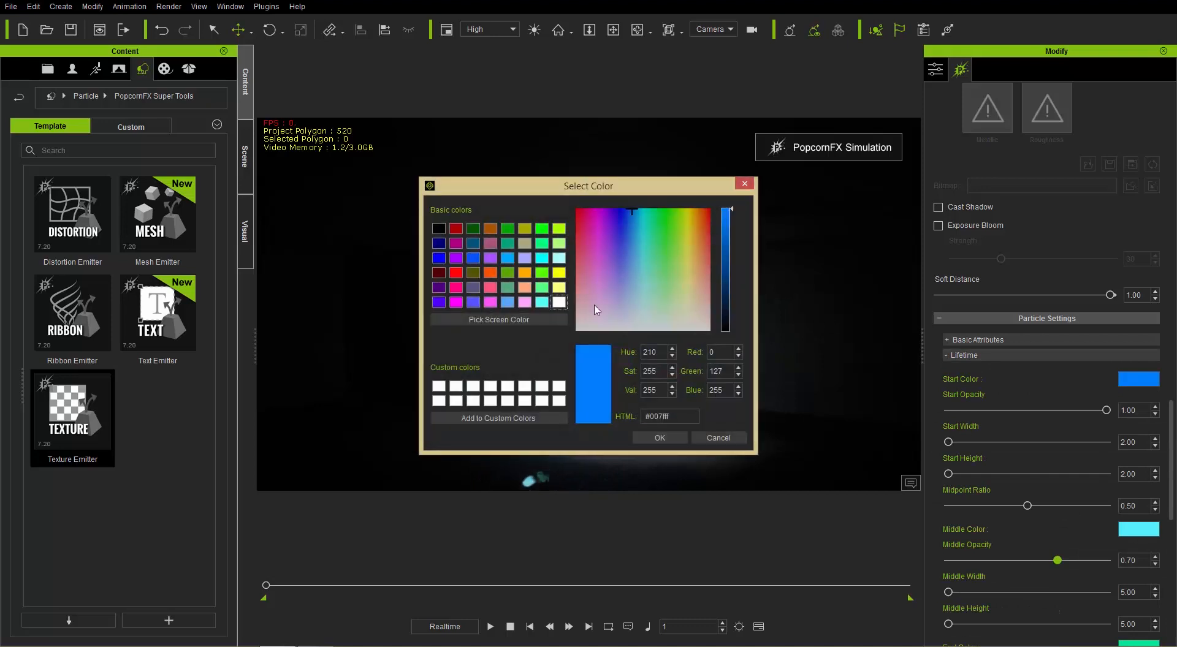
click(559, 302)
click(724, 311)
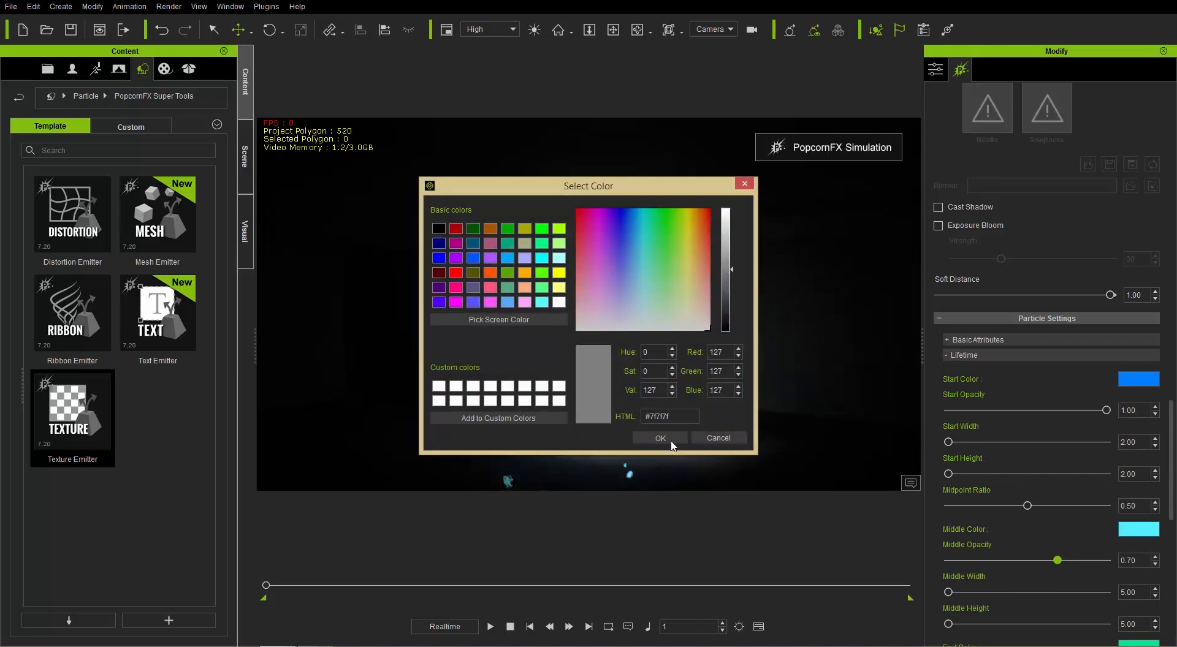
click(660, 438)
- Change the particles' lifetime Middle Color to a medium grey
click(1142, 529)
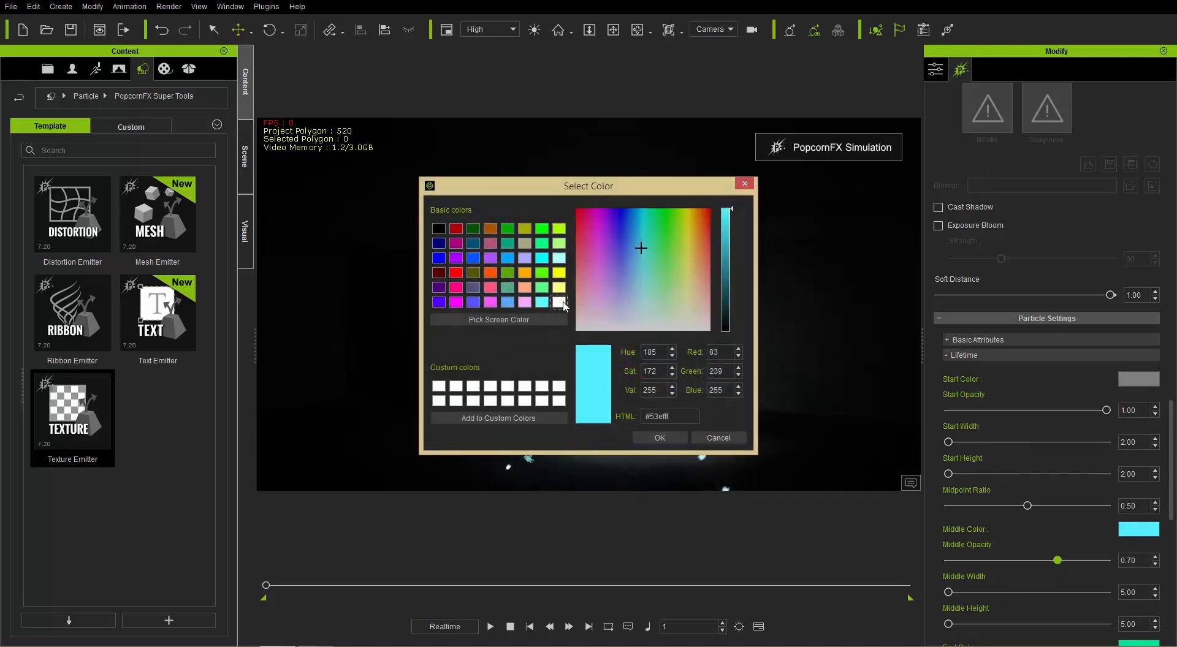
click(558, 301)
click(725, 265)
click(660, 438)
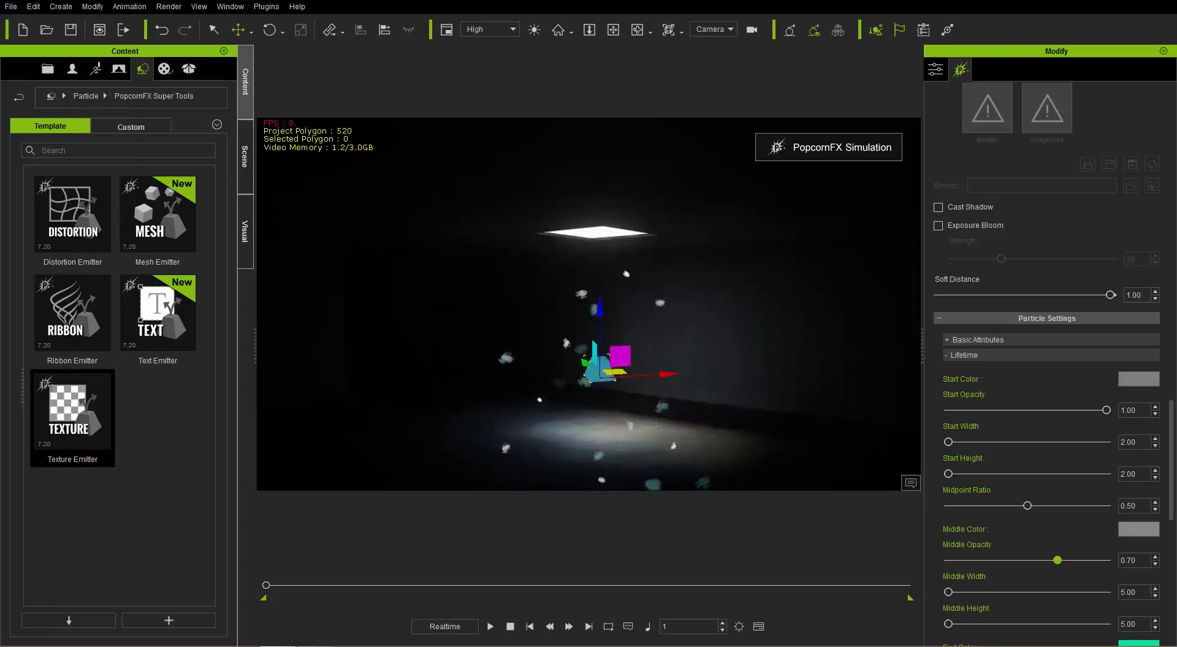
- Set the particles' lifetime End Color to grey #797979
scroll(1133, 447, down, 3)
click(1133, 444)
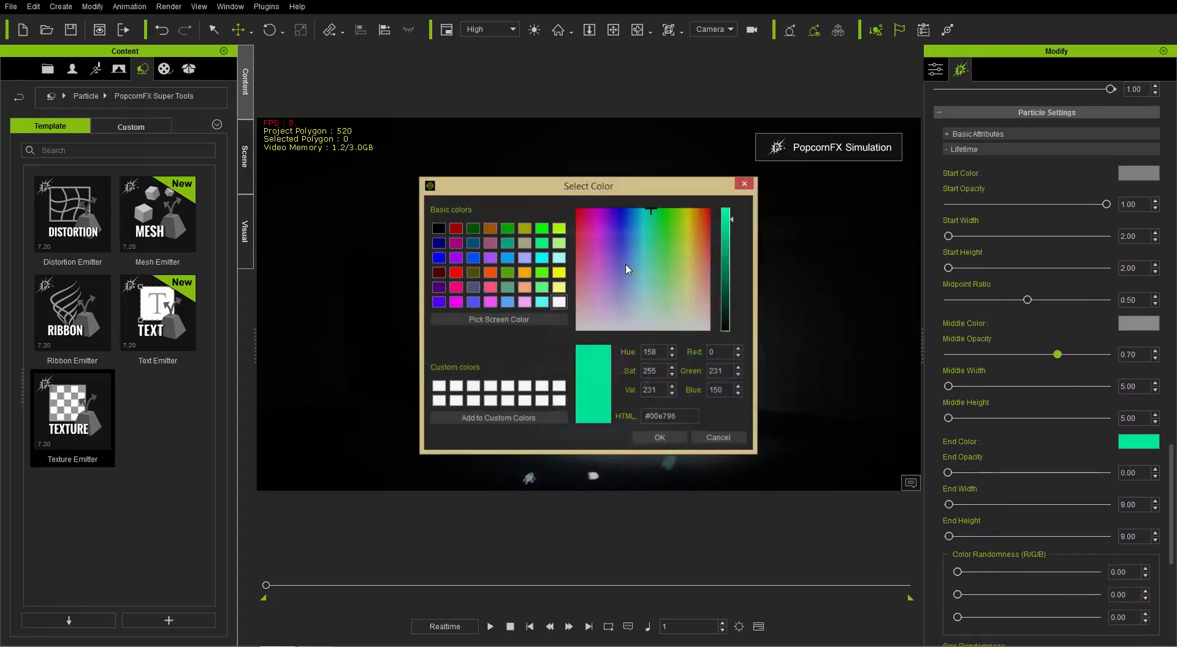
click(561, 303)
click(725, 272)
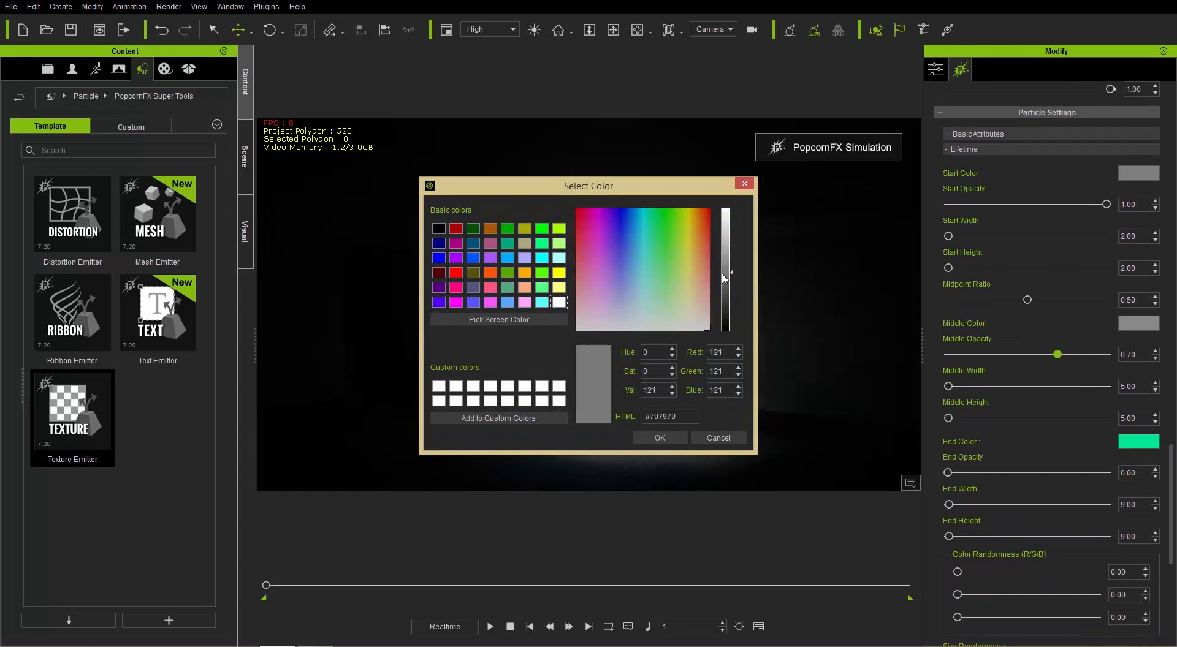
click(679, 433)
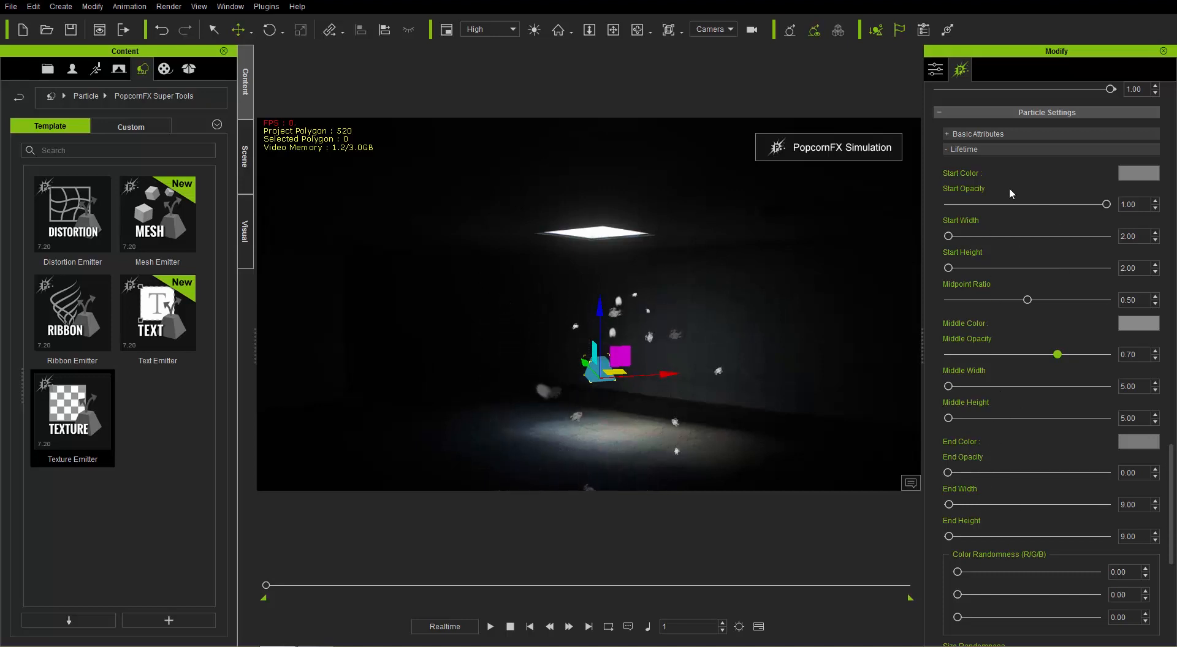
- Set the particles' Life Min to 0.5 seconds and Life Max to 4 seconds in the basic attributes
click(973, 150)
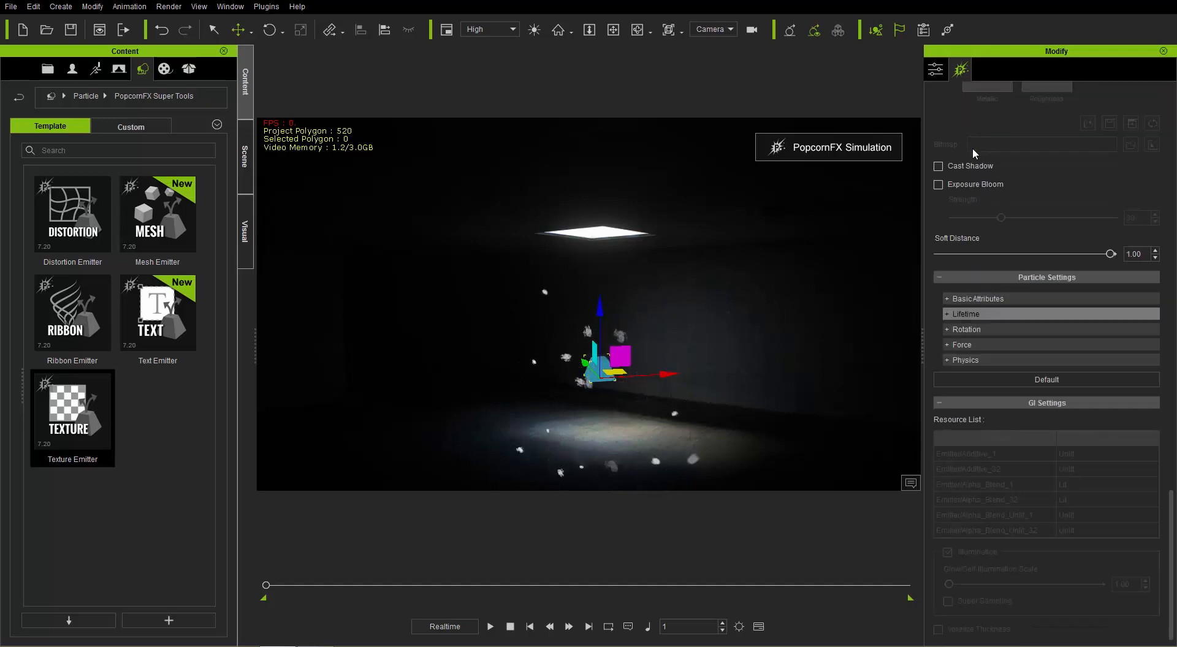
click(984, 299)
click(1140, 363)
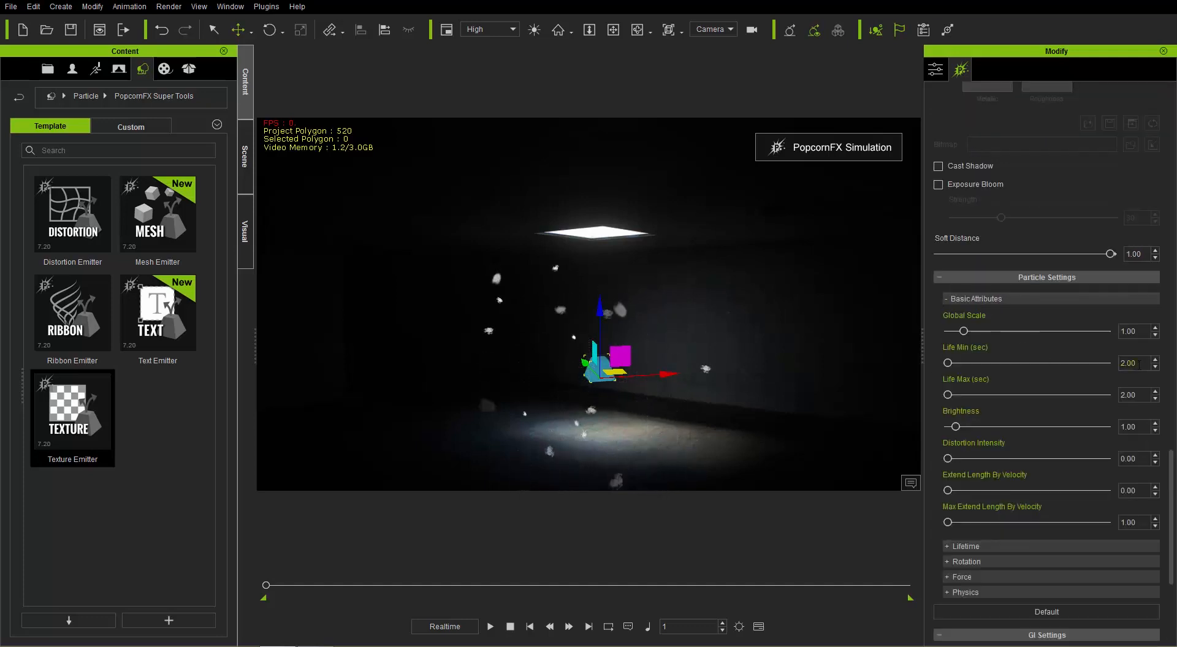
drag(1141, 362, 1087, 363)
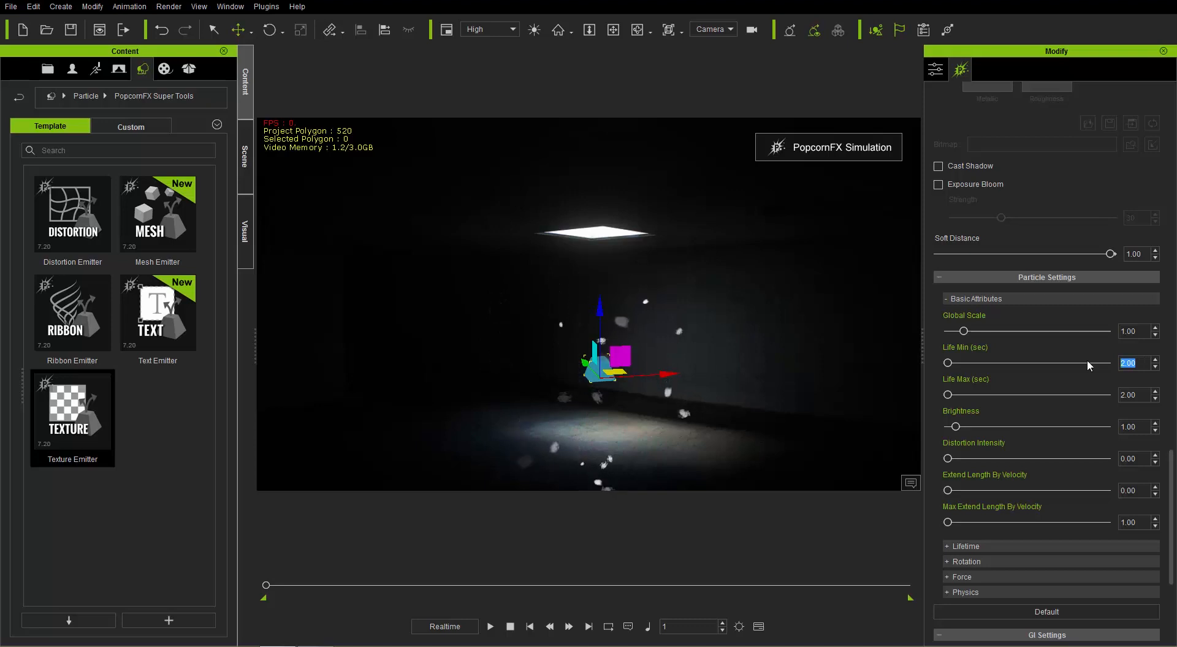
text(0.5)
key(Return)
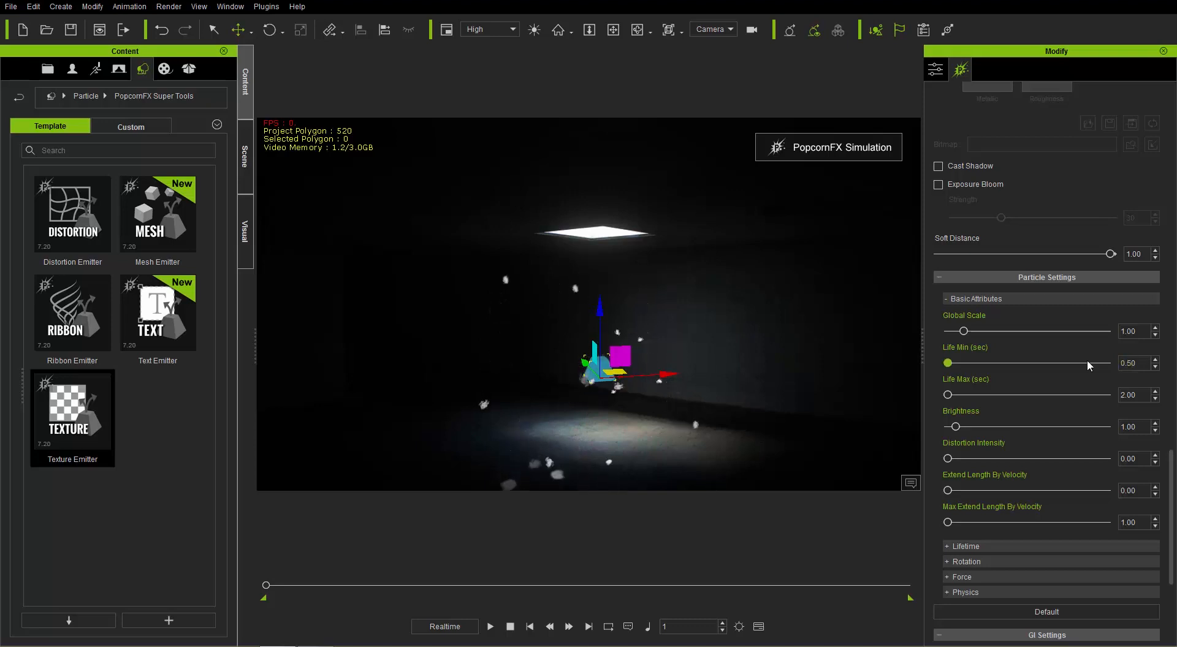
drag(1140, 396, 1104, 395)
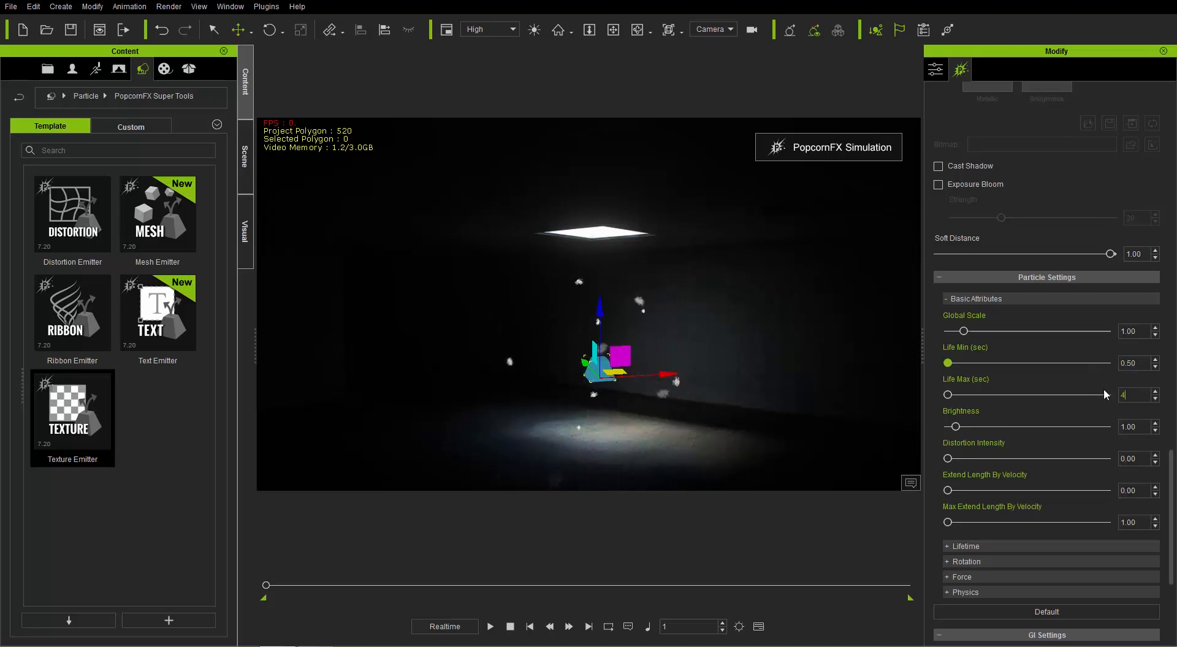
text(4)
key(Return)
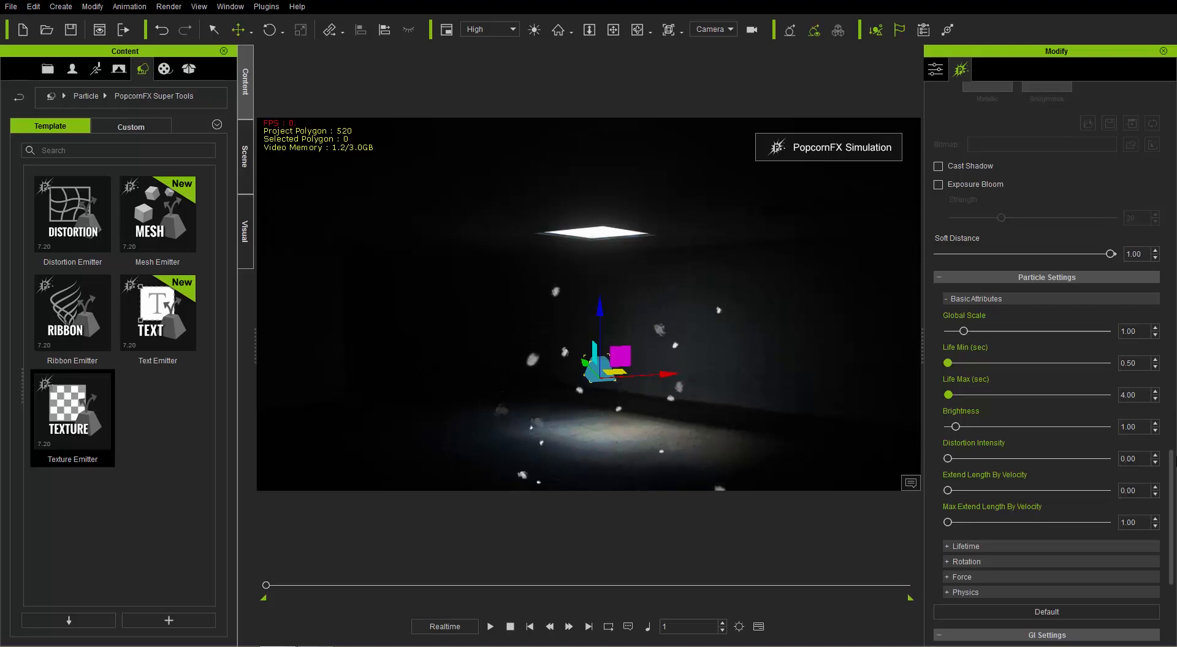
- Set the particles' Wind force direction to 0.2 in X and 0.3 in Z
scroll(1047, 367, down, 2)
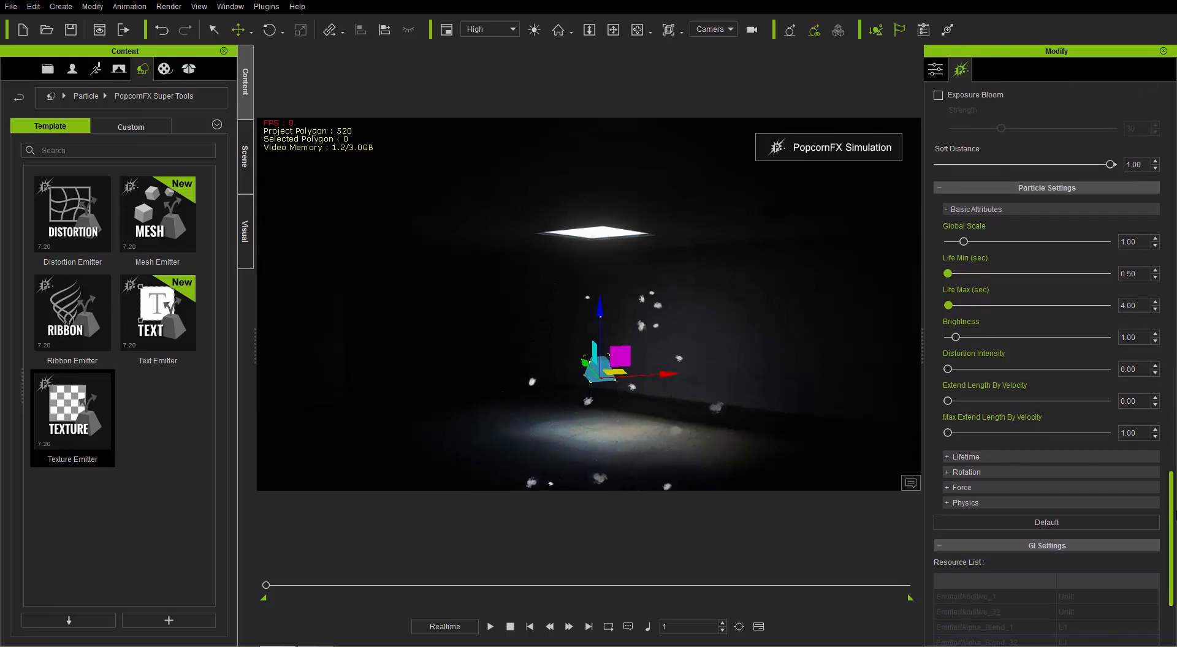
scroll(1069, 467, down, 1)
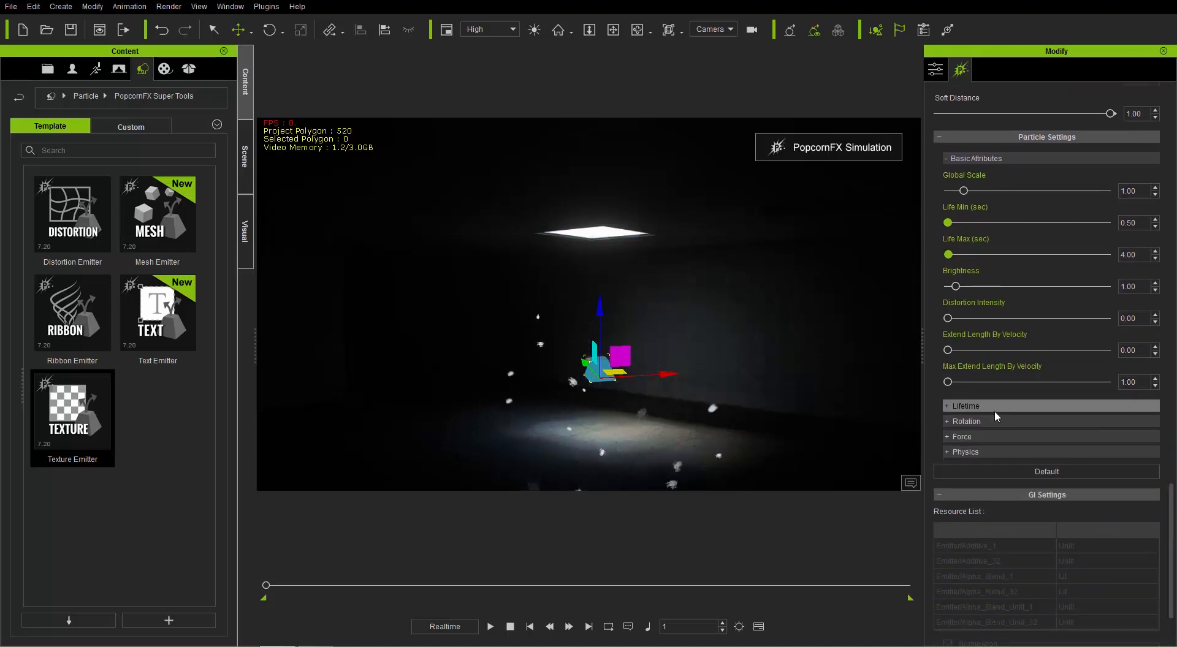
click(968, 437)
scroll(1150, 457, down, 4)
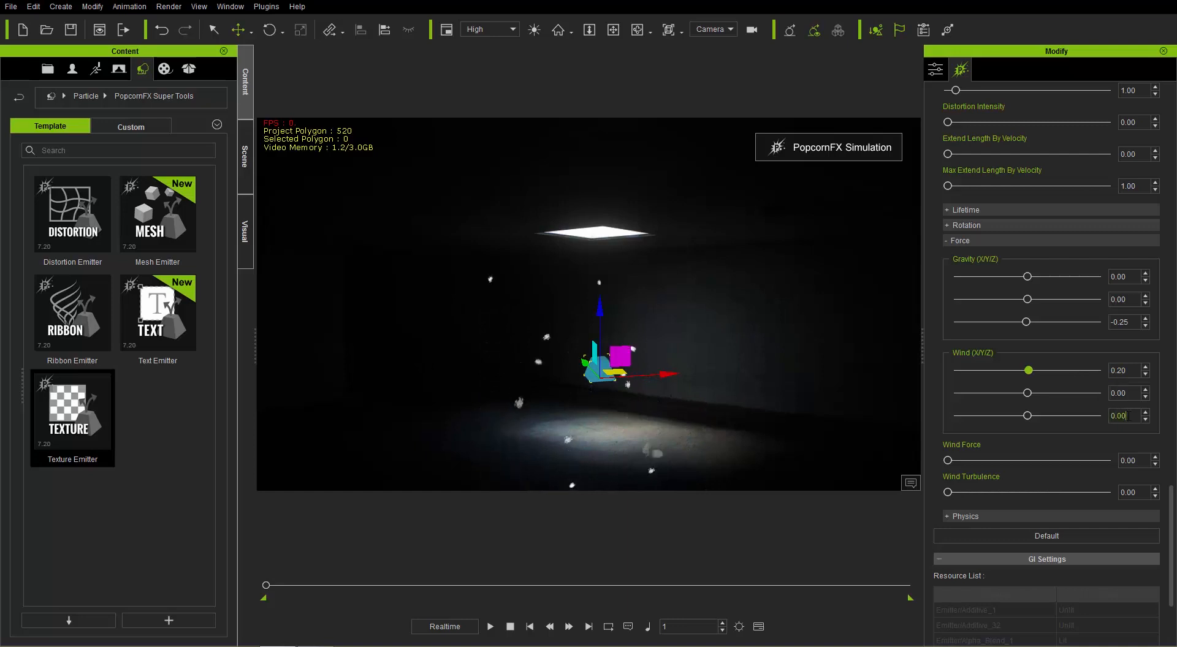
click(1103, 416)
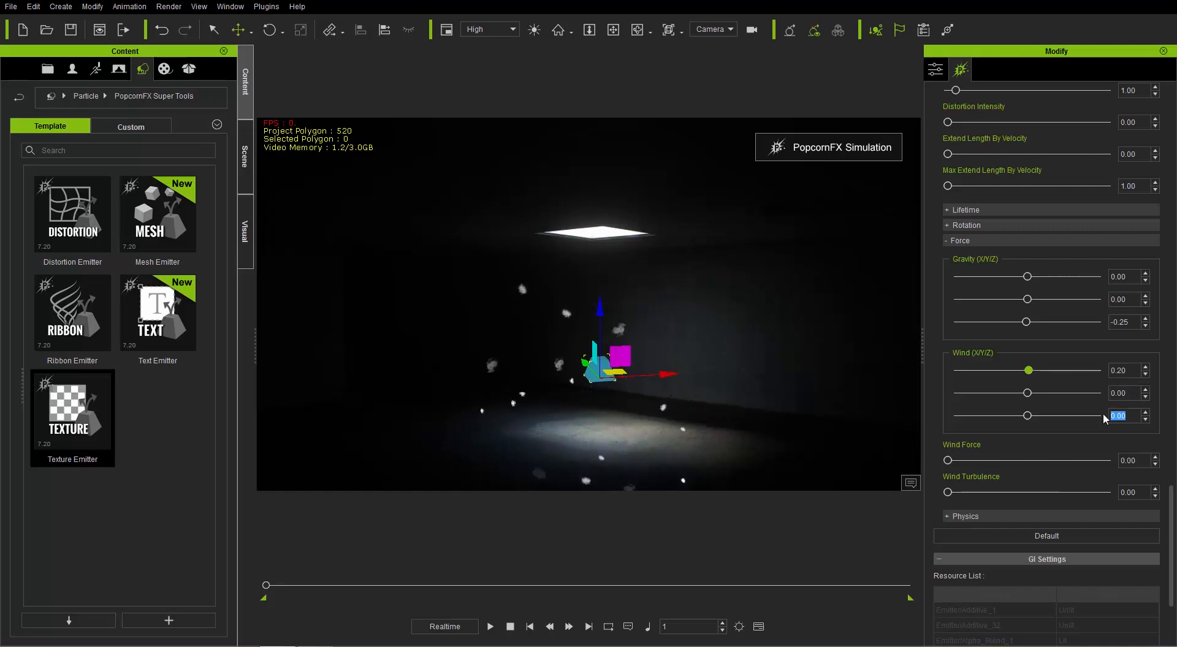
text(0.3)
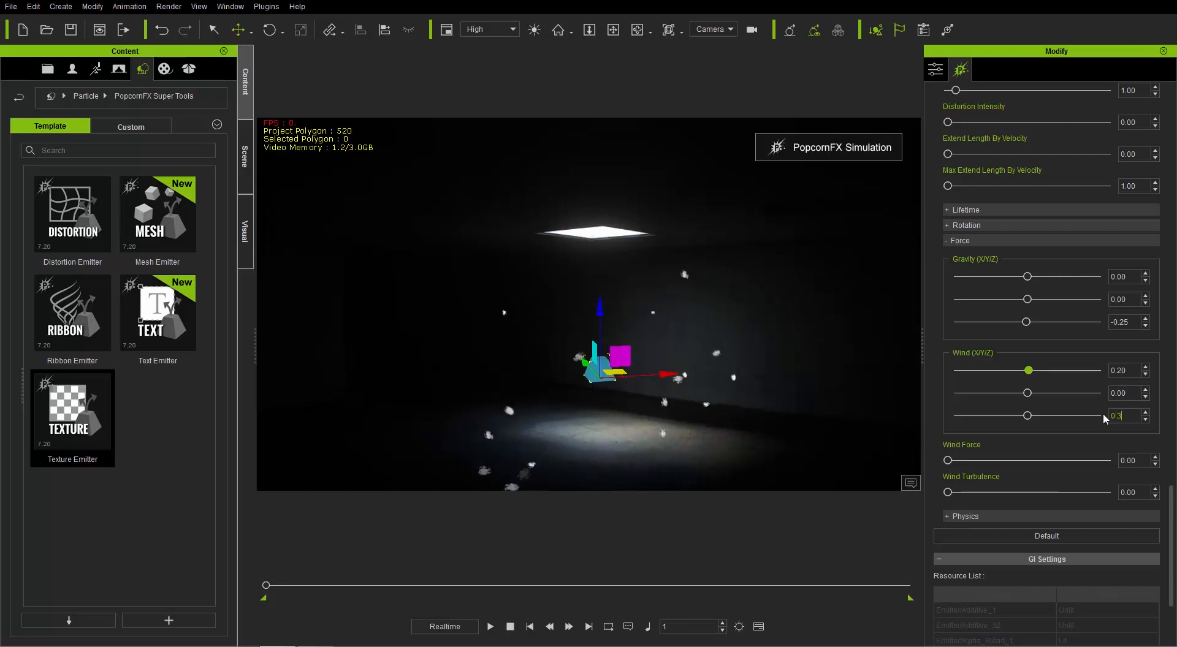
key(Return)
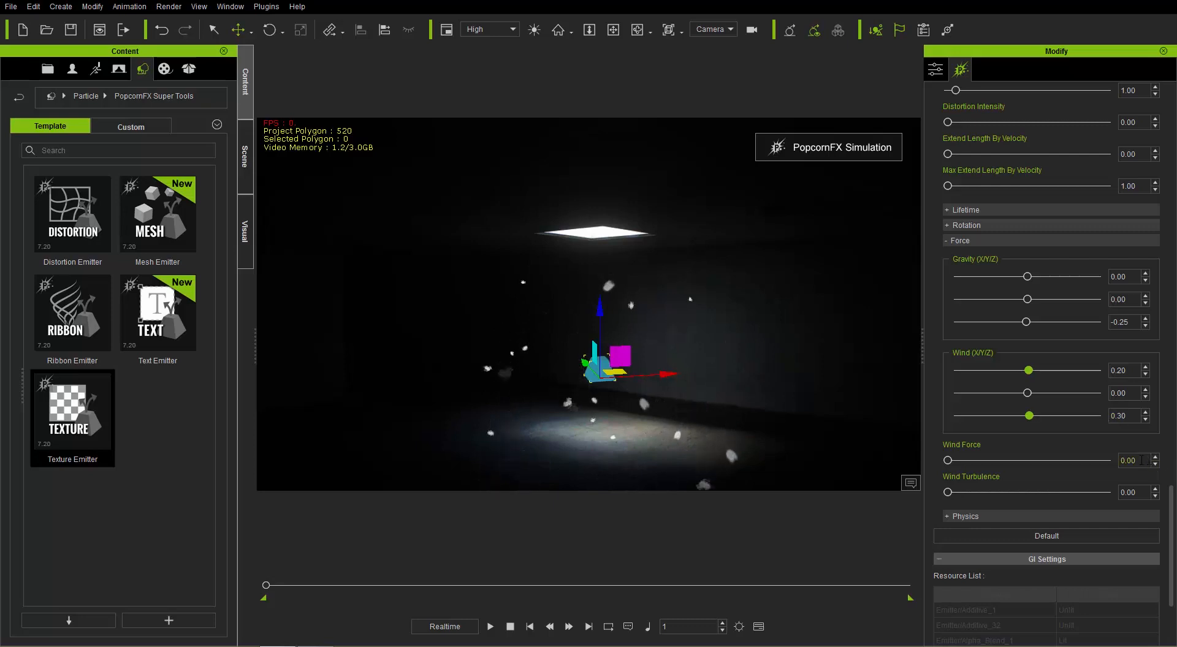
- Set the Wind Force to 0.3 and the Wind Turbulence to 0.6
drag(1140, 461, 1062, 463)
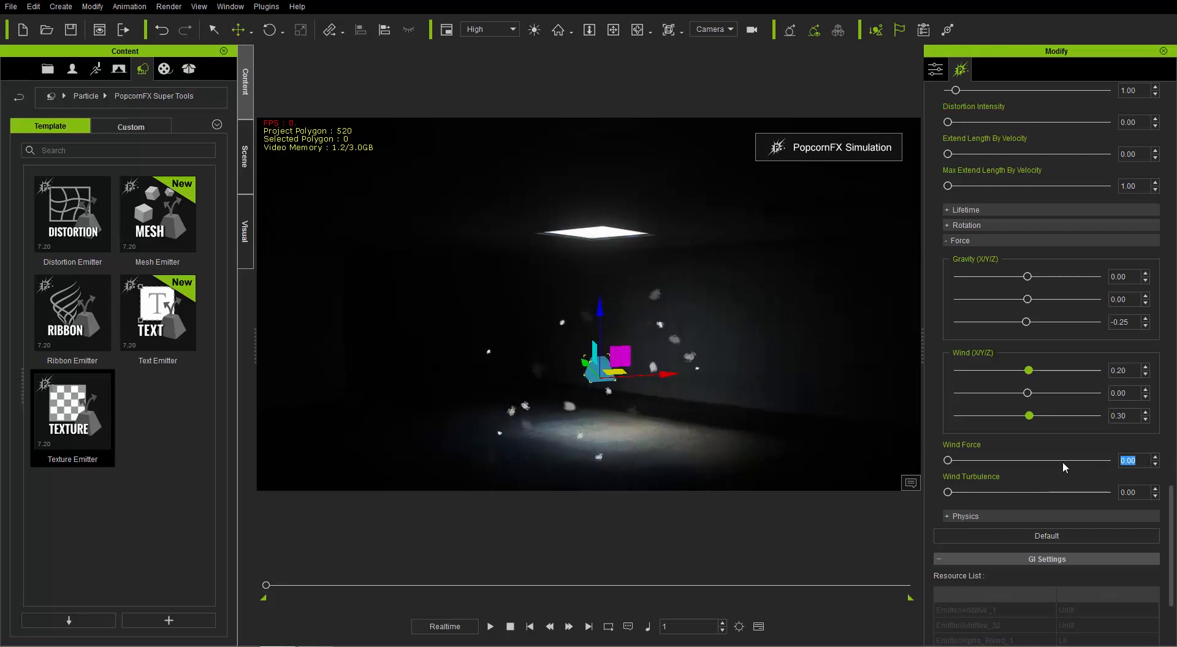
text(0.3)
key(Return)
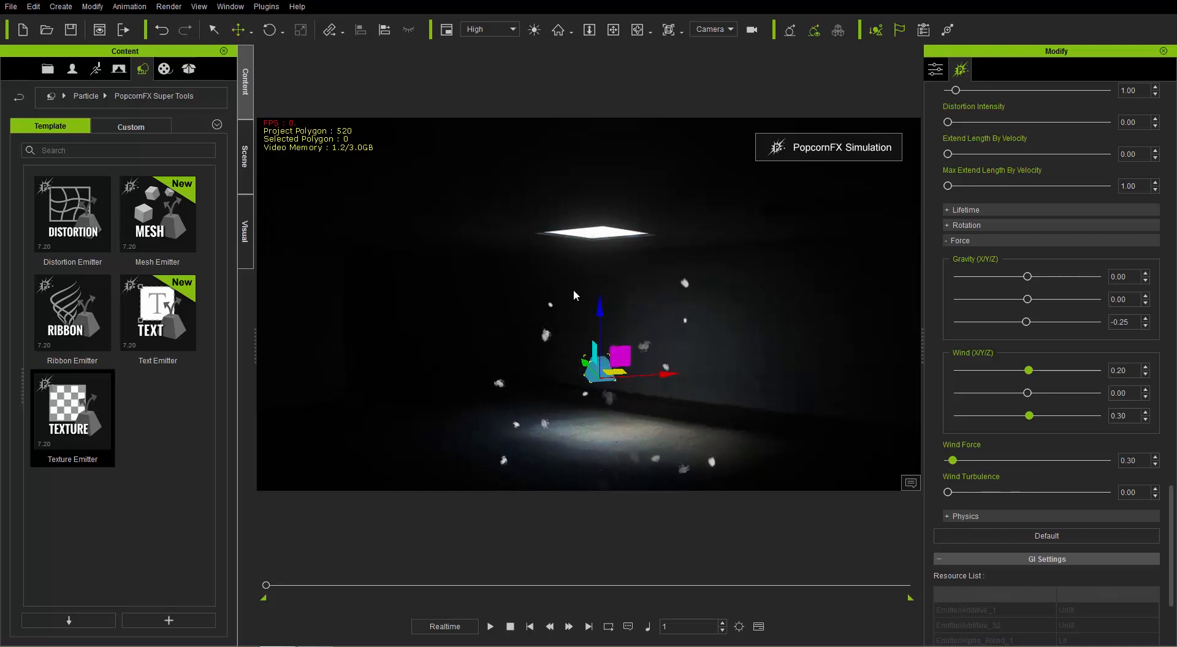
double_click(1131, 492)
text(0.)
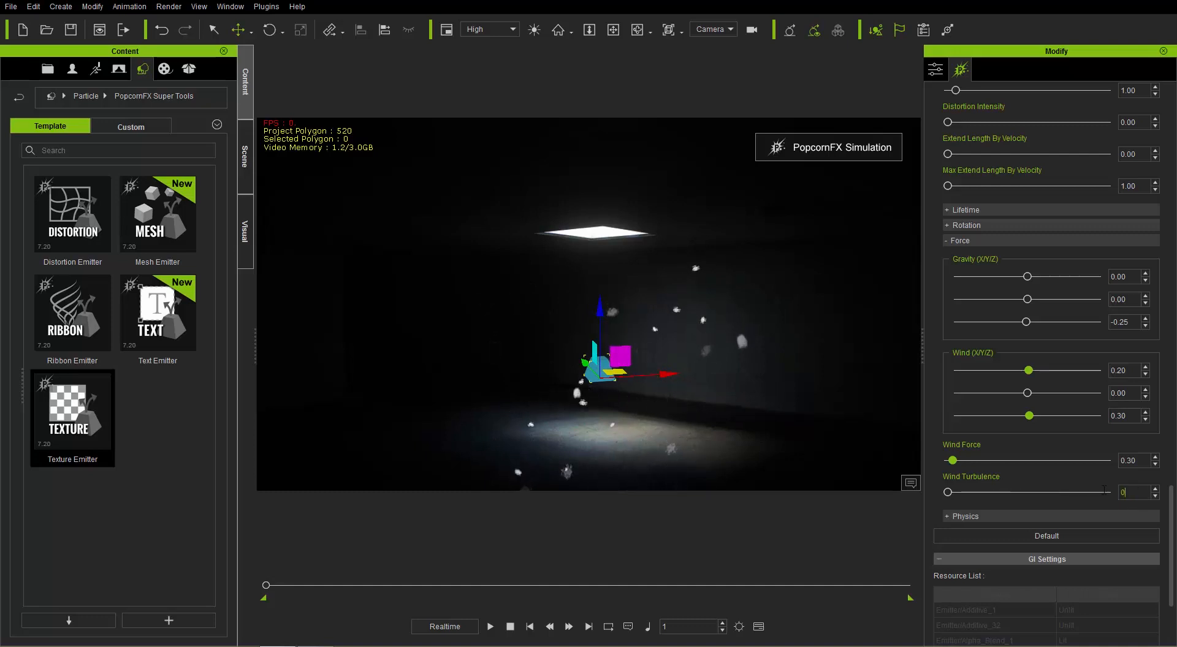
text(6)
key(Return)
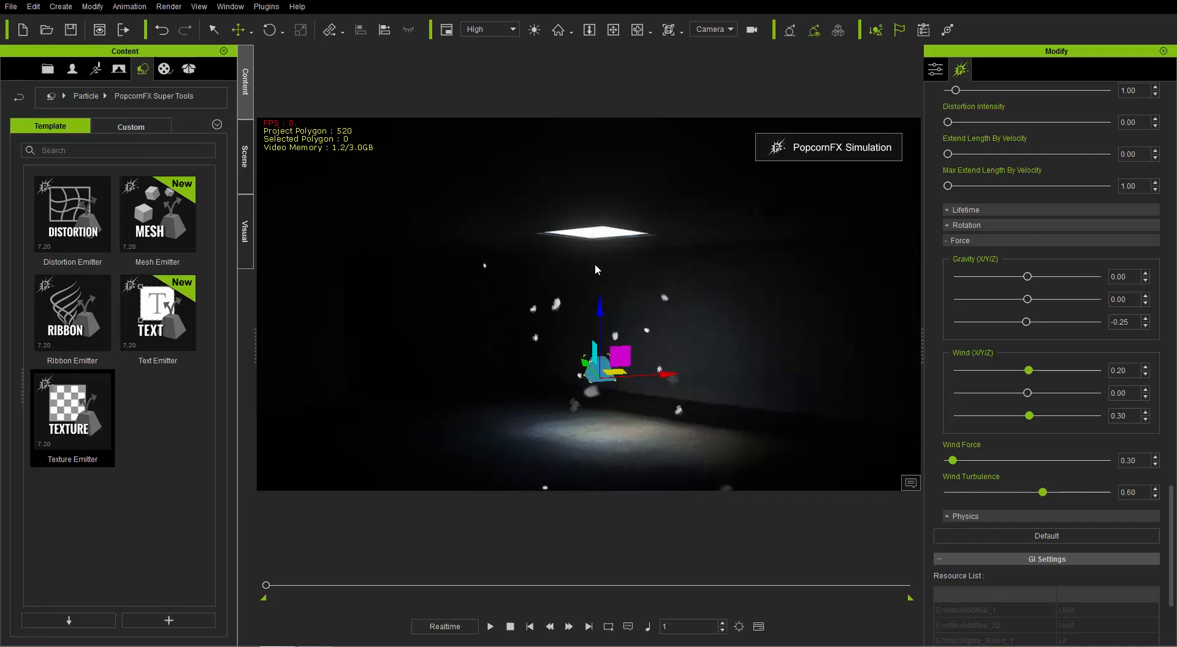
- Set the particles' Global Scale to 0.15 and the Z component of the Wind direction to -0.15
scroll(960, 472, up, 5)
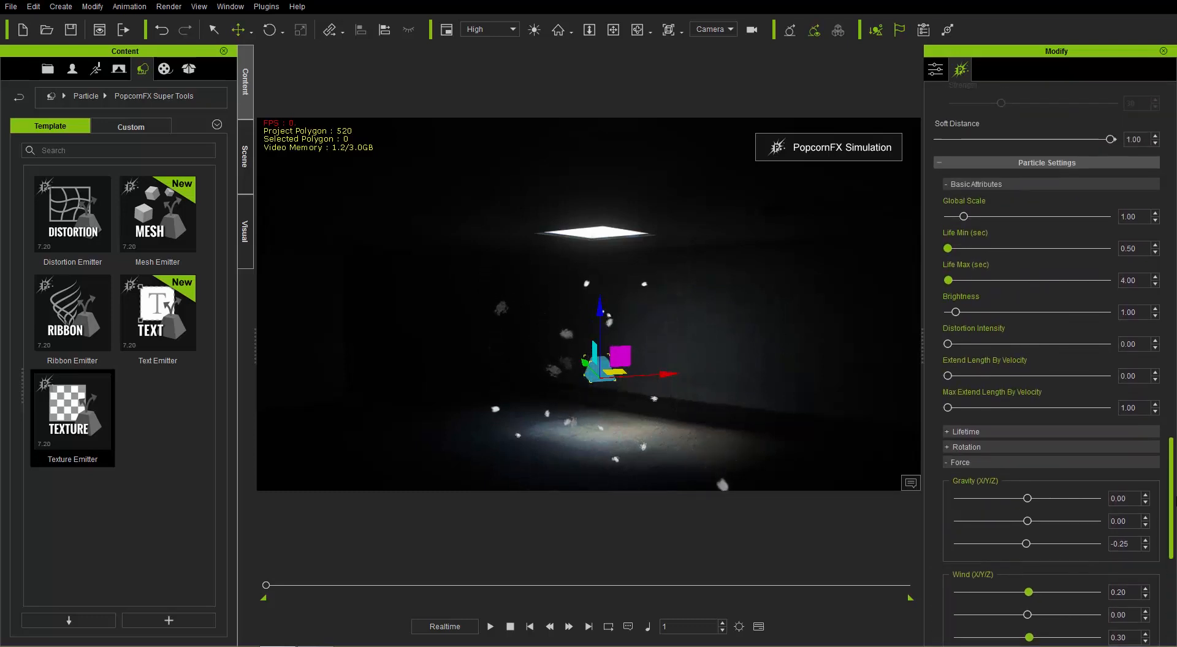
click(959, 473)
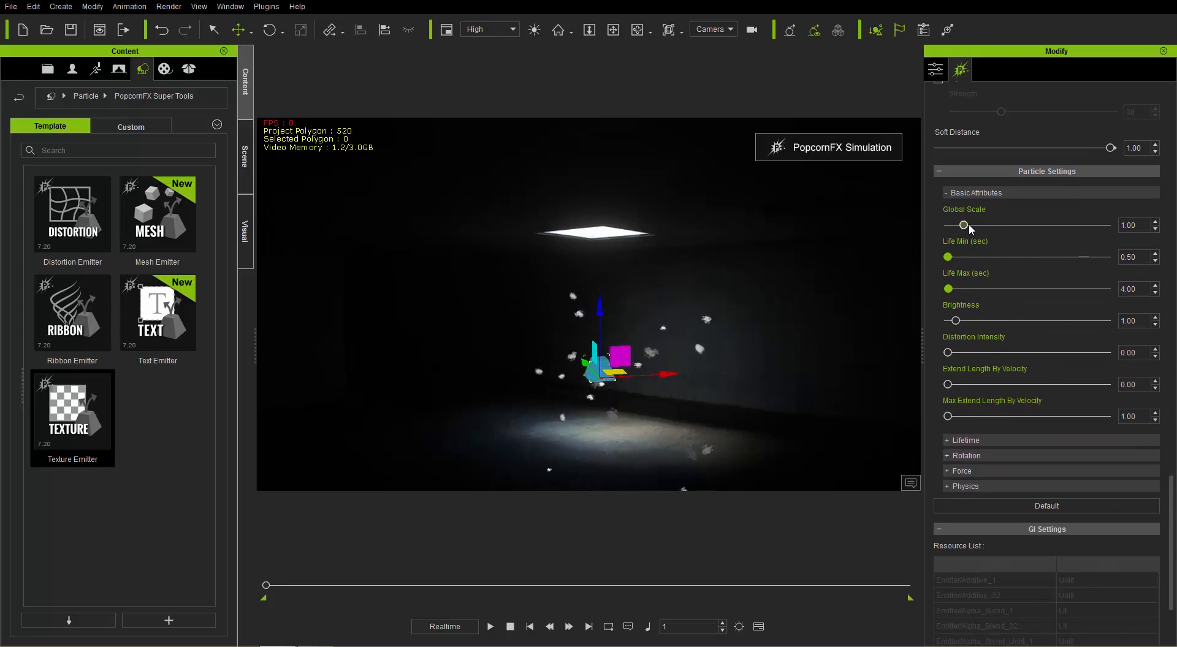
drag(968, 223, 954, 227)
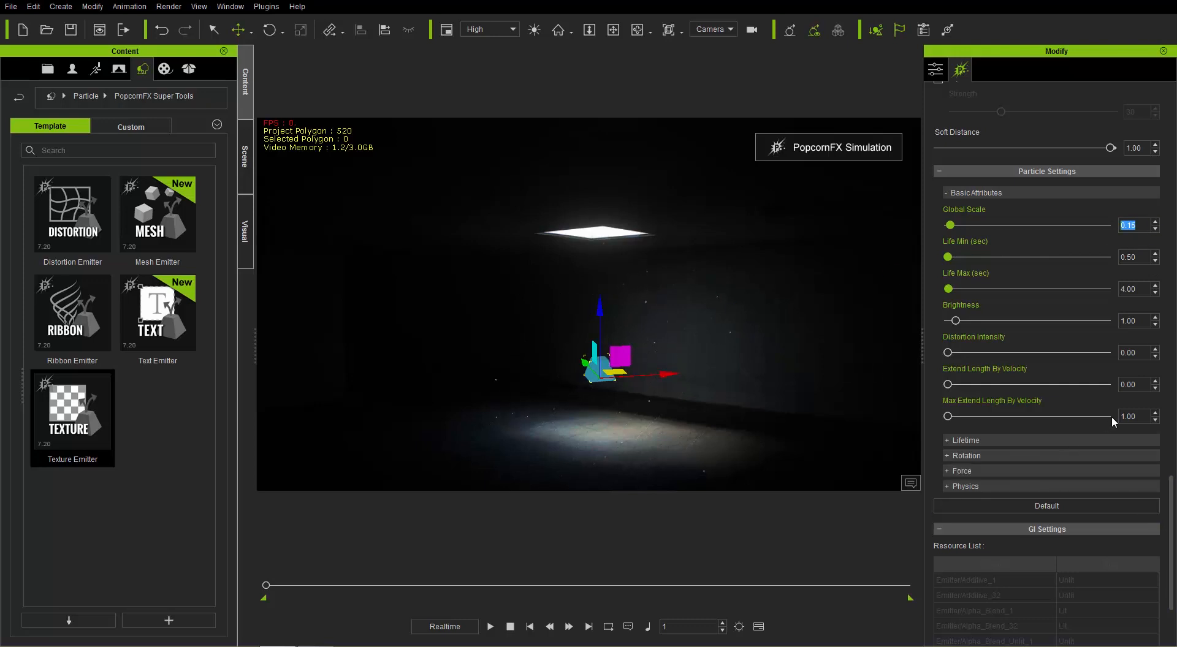
click(961, 470)
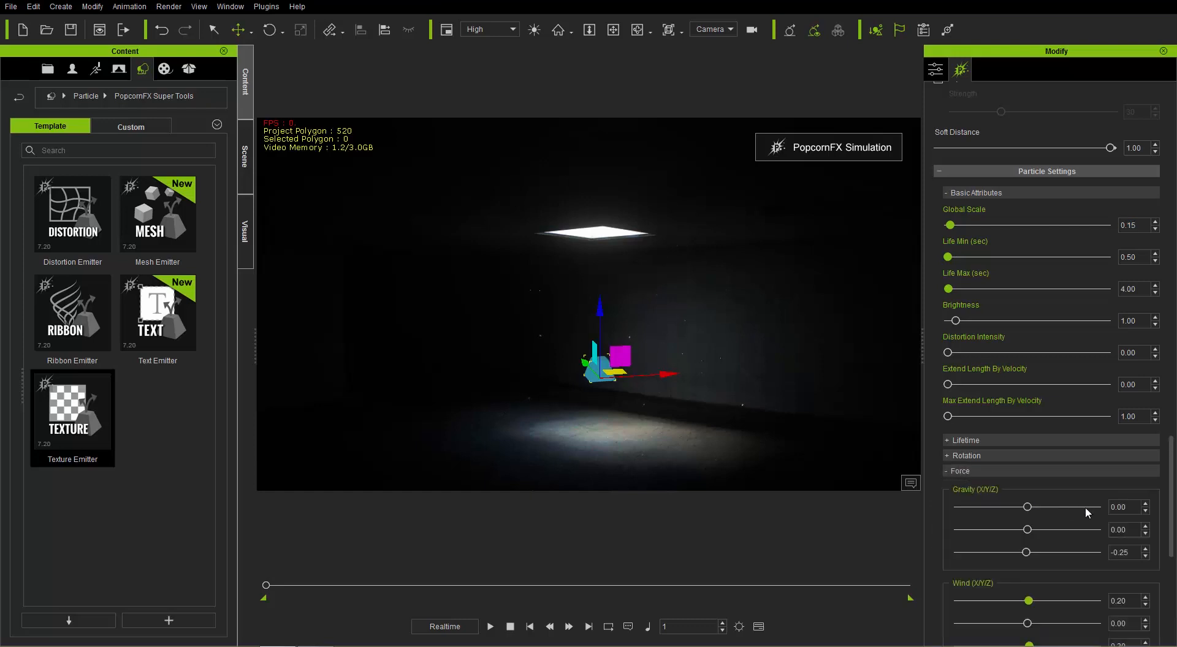
drag(1170, 514, 1162, 541)
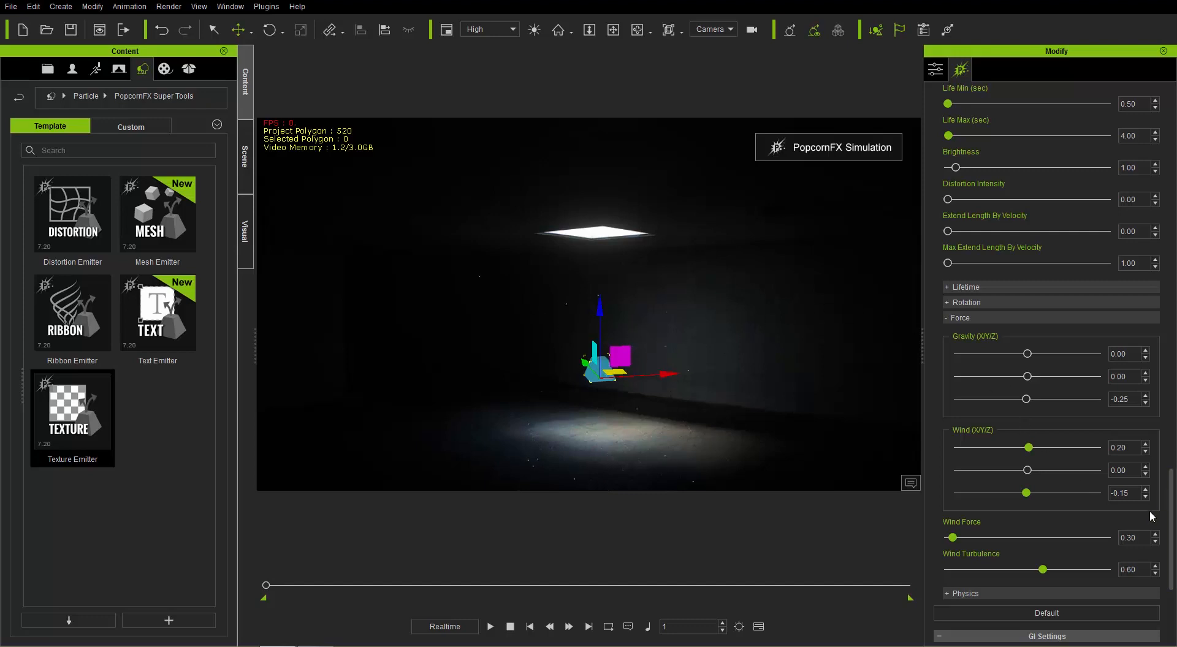
- Set the emitter's Emit Rate to 50 in the Emitter Settings
drag(1172, 512, 1162, 224)
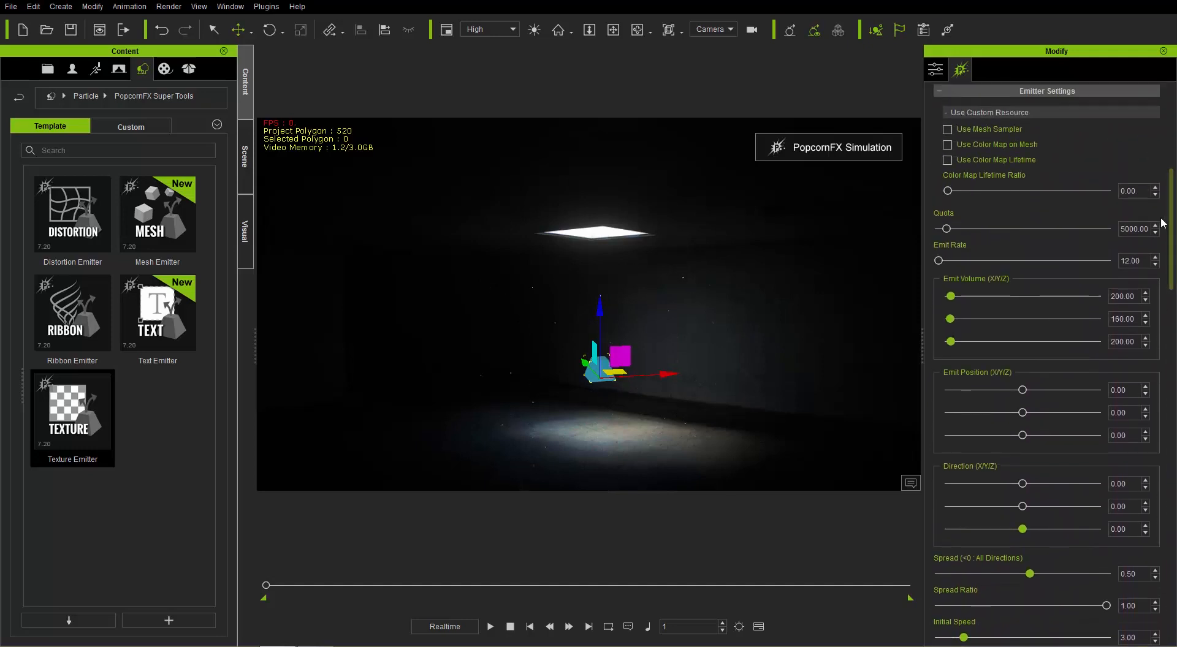
text(50)
key(Return)
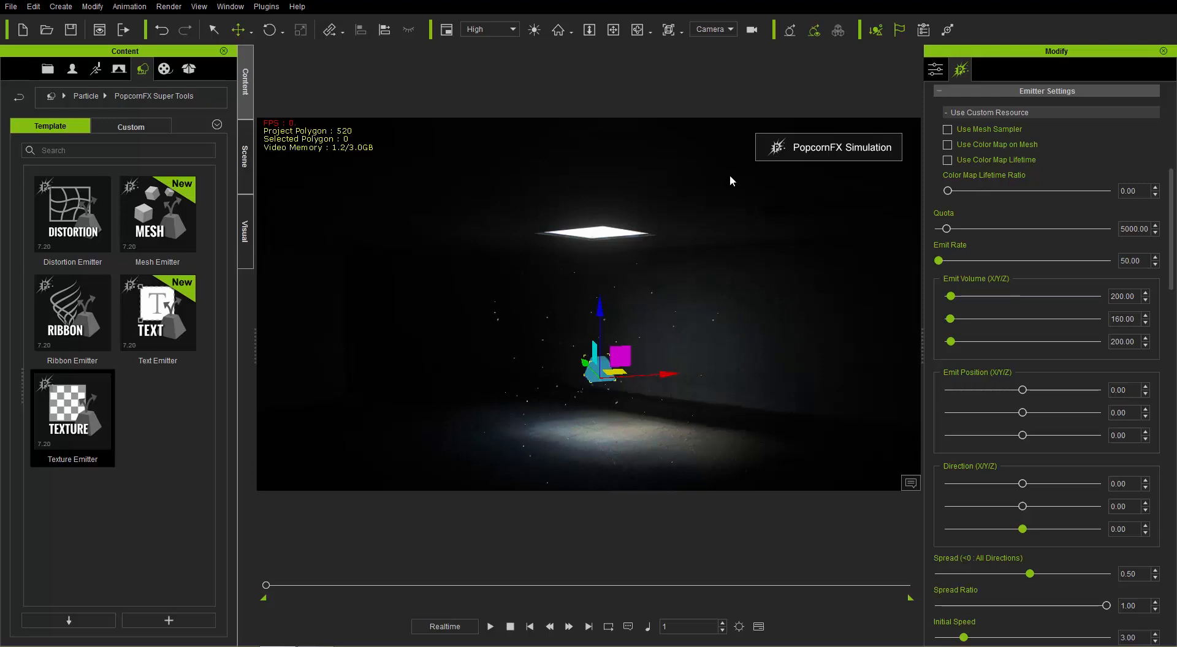
- Set the Wind direction to 0.02 in X and -0.03 in Z, and the Gravity in Z to 0.06
drag(1172, 286, 1173, 594)
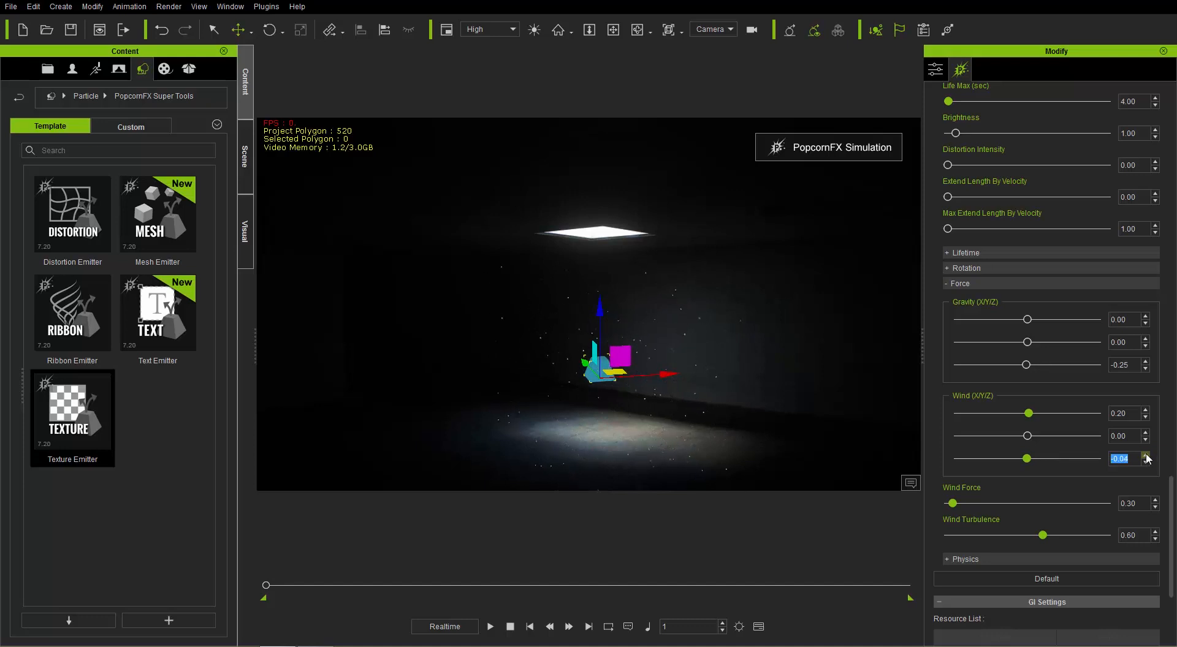
click(1145, 418)
click(1144, 364)
click(1145, 363)
click(1144, 362)
double_click(1145, 362)
- Raise the emitter slightly along its Z axis toward the ceiling light
drag(1174, 471, 1175, 340)
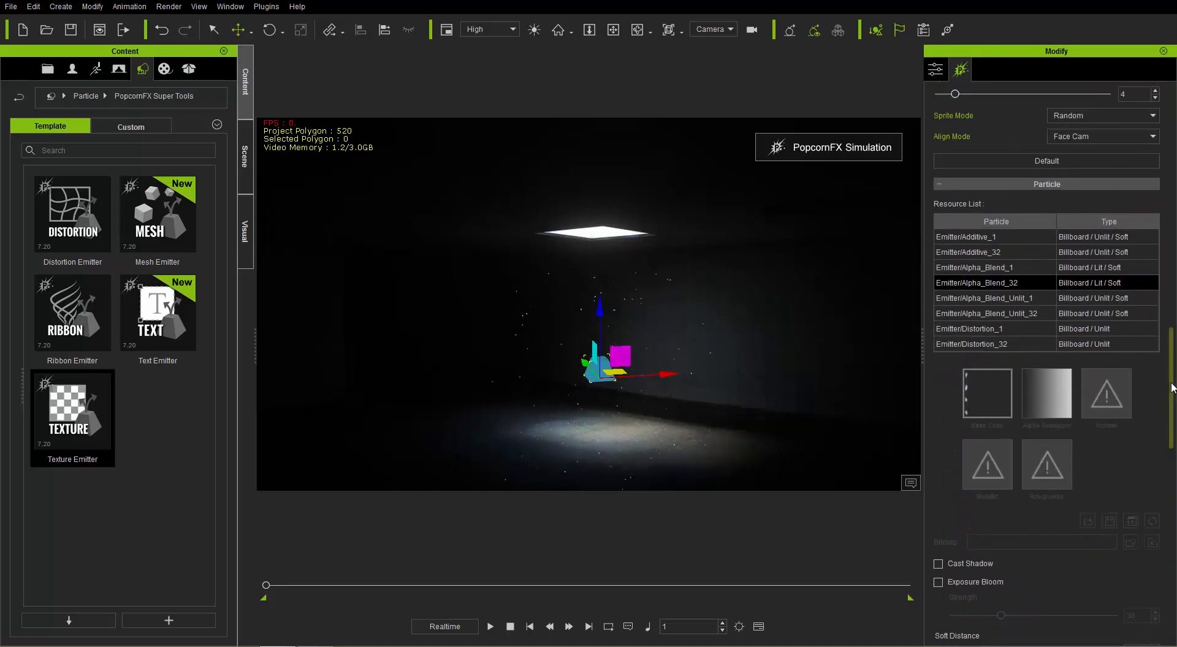
drag(1172, 386, 1172, 259)
scroll(1145, 350, up, 5)
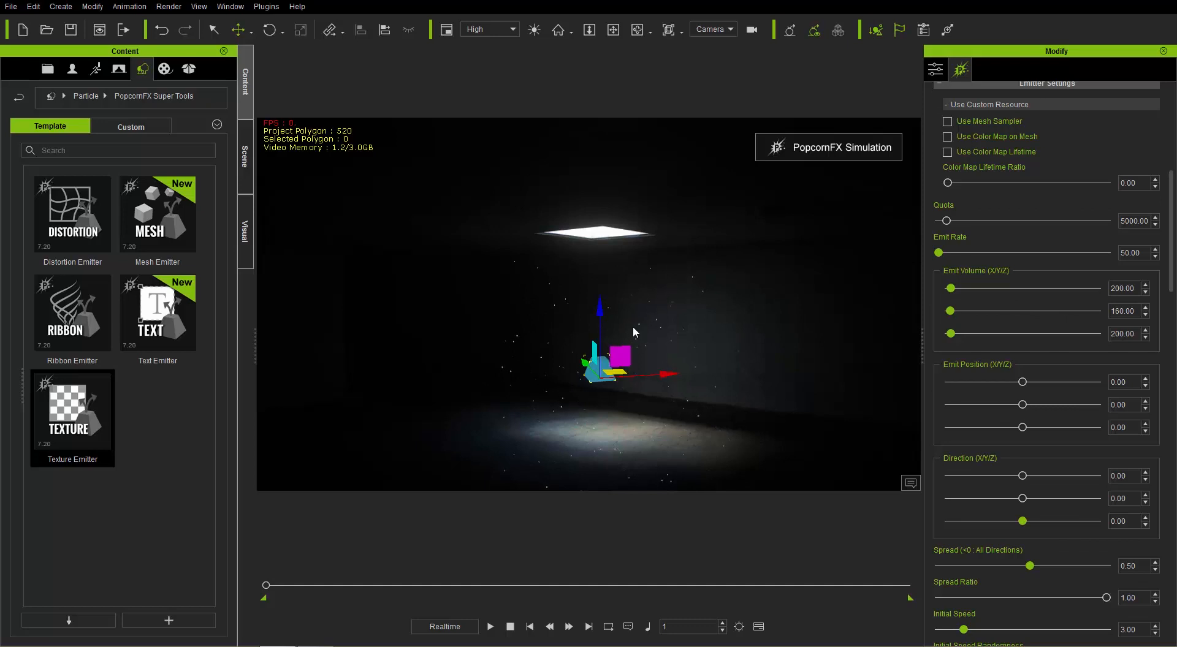
drag(601, 310, 601, 286)
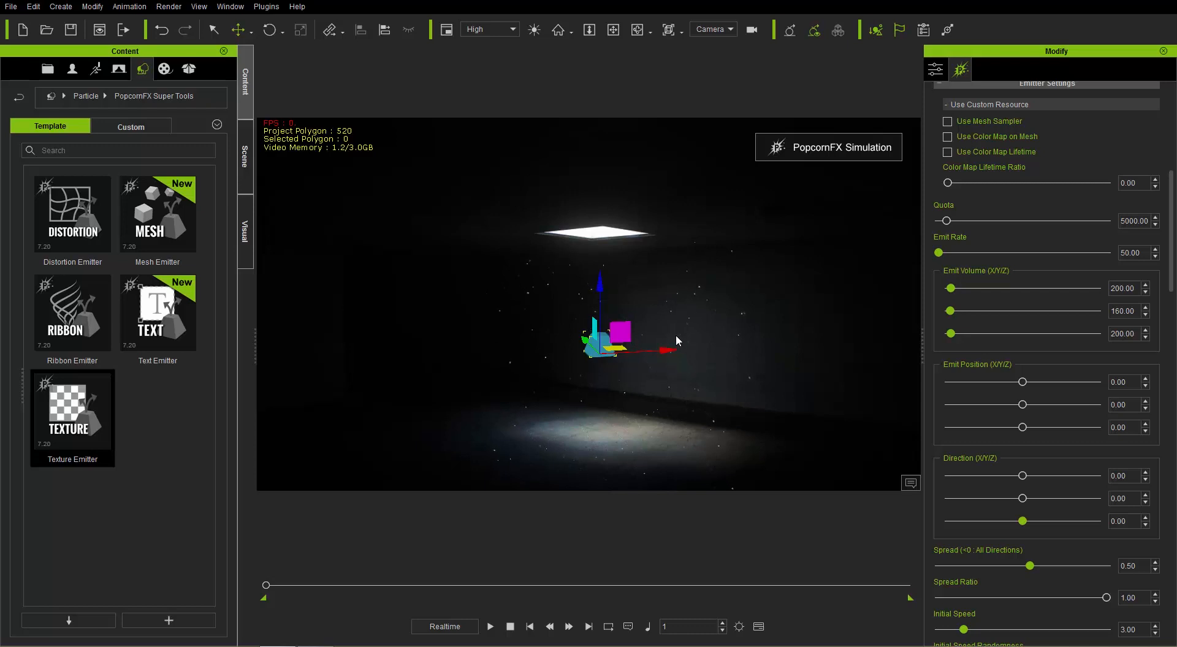
- Set the particles' Blend Mode to Additive and turn off Use 8x4 Sprite Atlas
drag(1172, 275, 1174, 451)
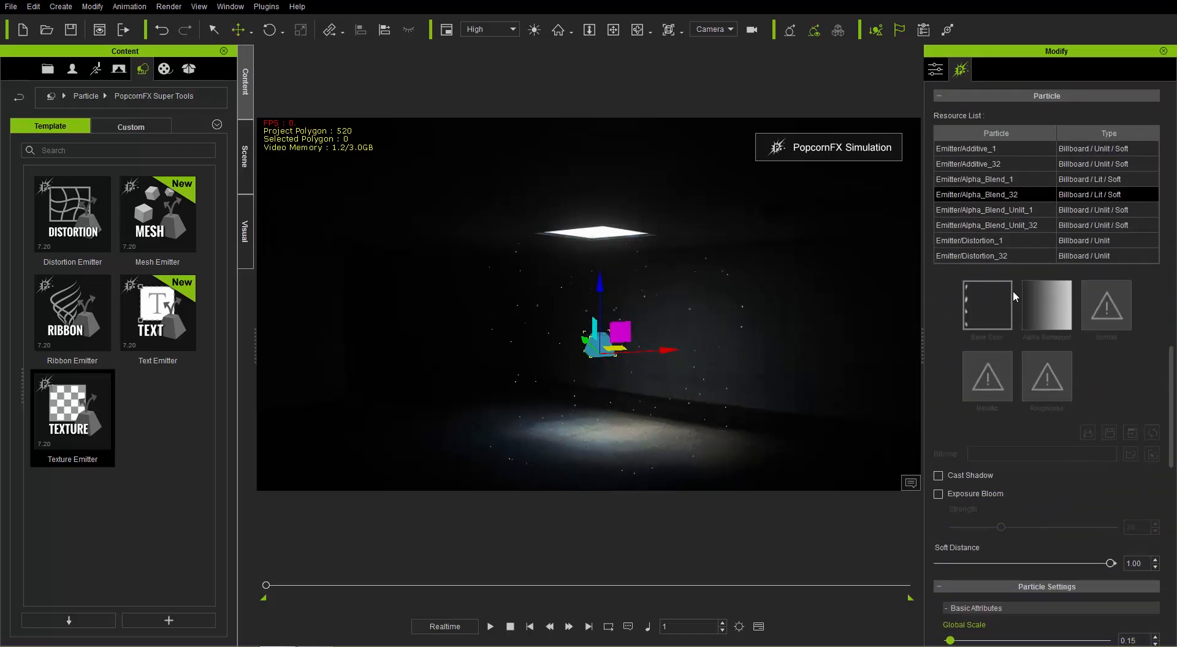
scroll(1085, 220, up, 5)
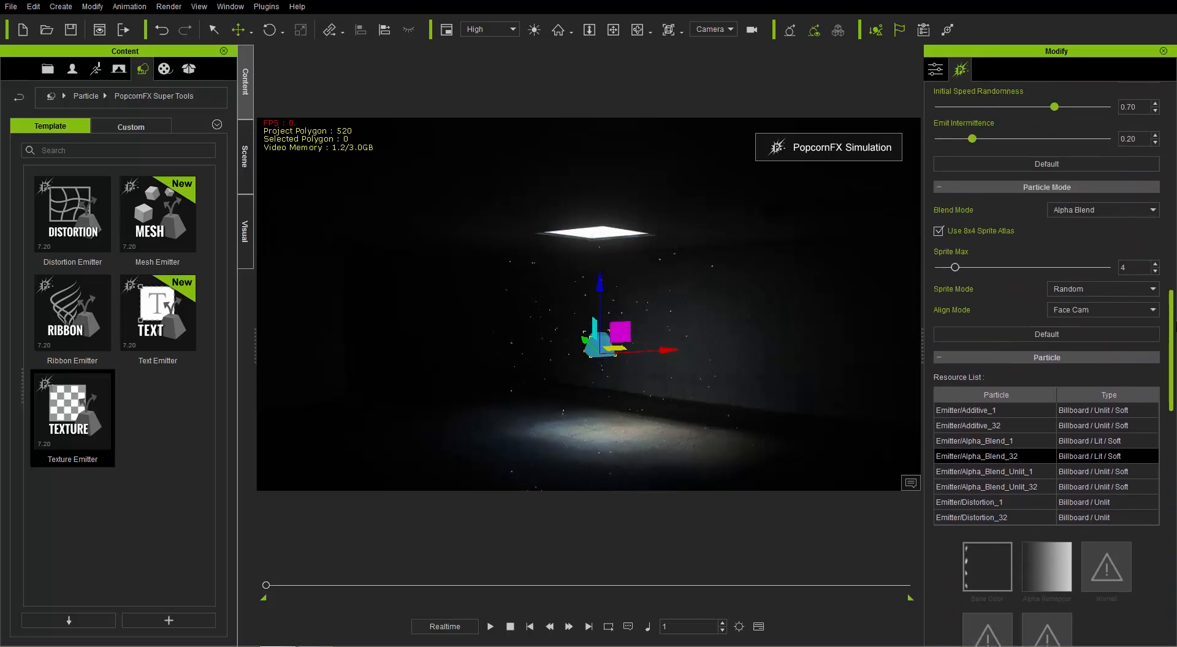
click(1085, 220)
click(1083, 230)
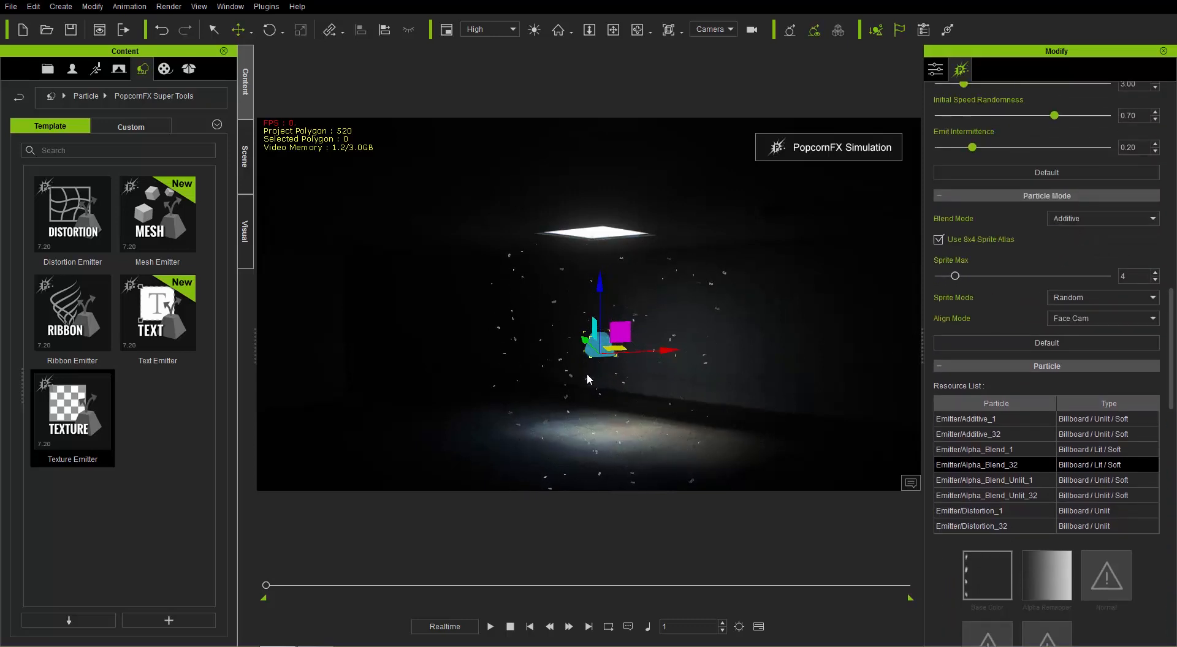
click(939, 241)
- Reduce the particles' Global Scale to 0.05 and stop the particle simulation
scroll(995, 352, down, 9)
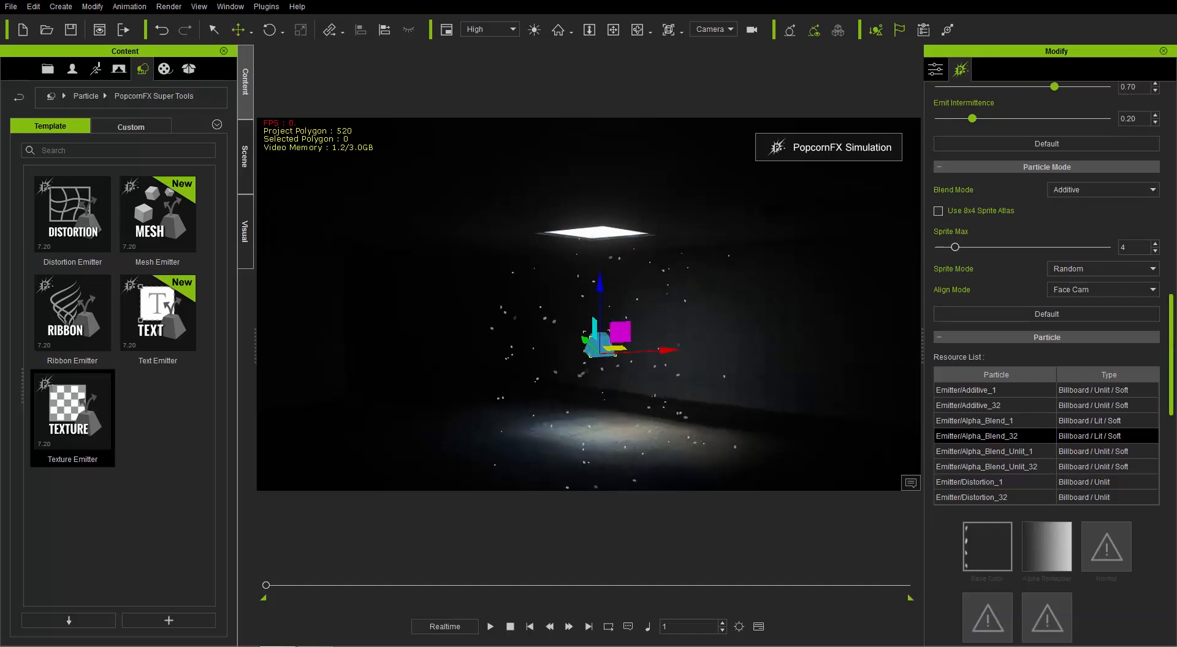
scroll(1042, 306, down, 3)
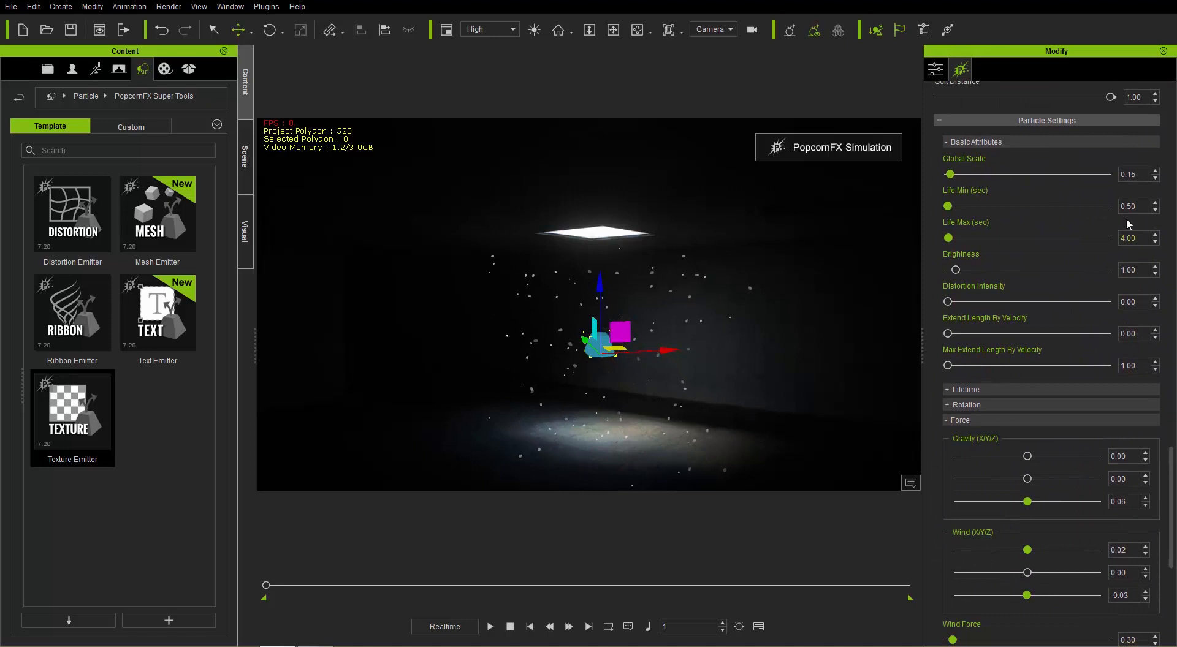
click(1155, 178)
click(1156, 178)
click(510, 626)
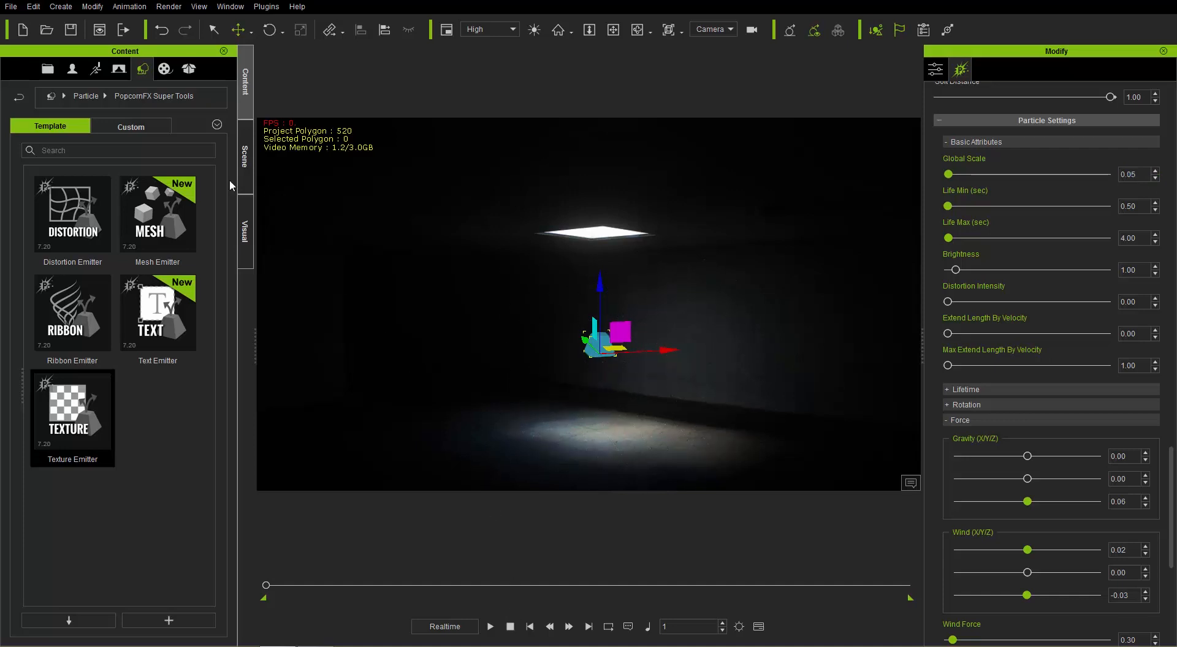
- Load the God Ray project from the custom Tutorial folder without saving the current project
click(48, 69)
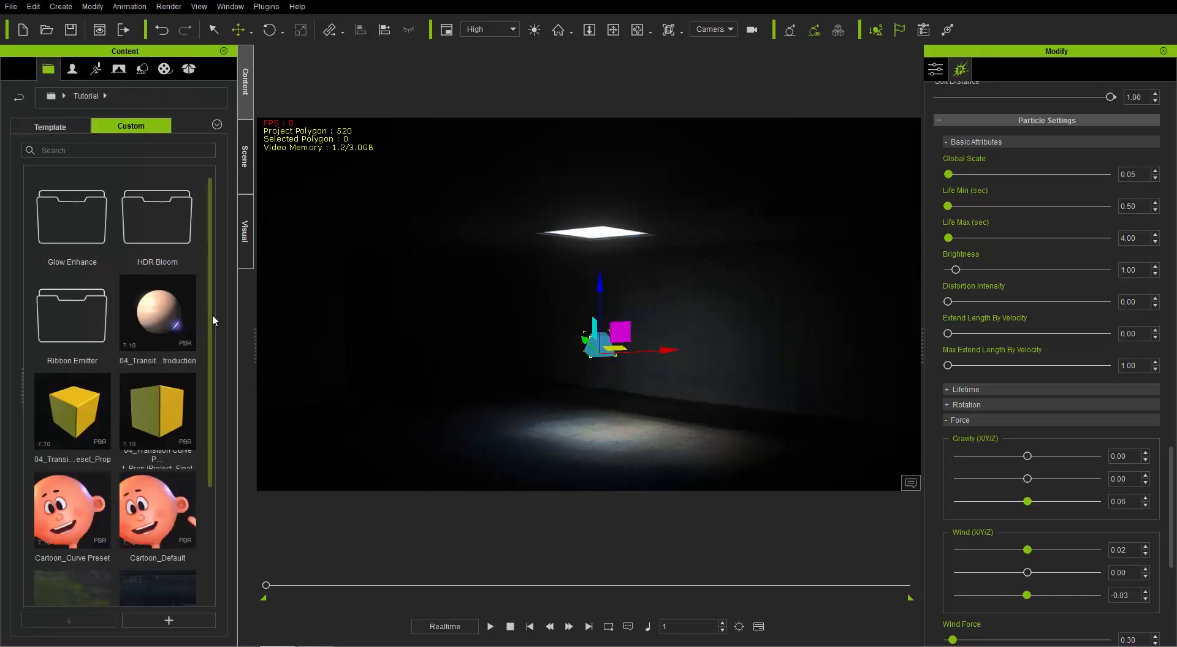
drag(212, 314, 213, 435)
double_click(170, 557)
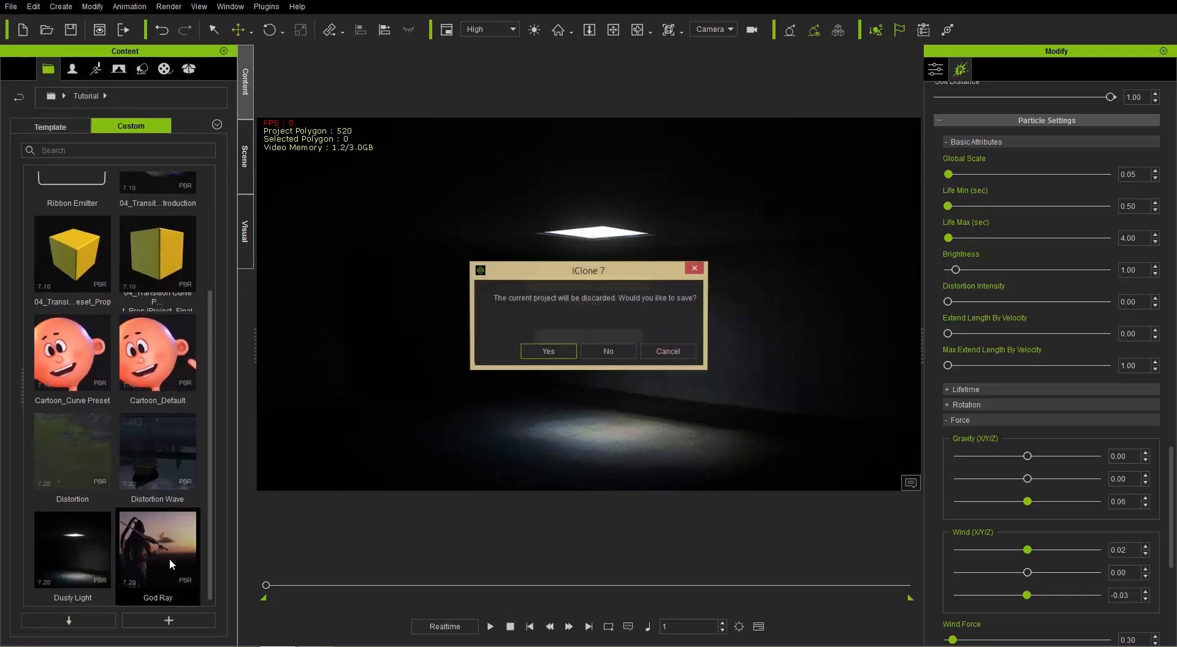
click(602, 347)
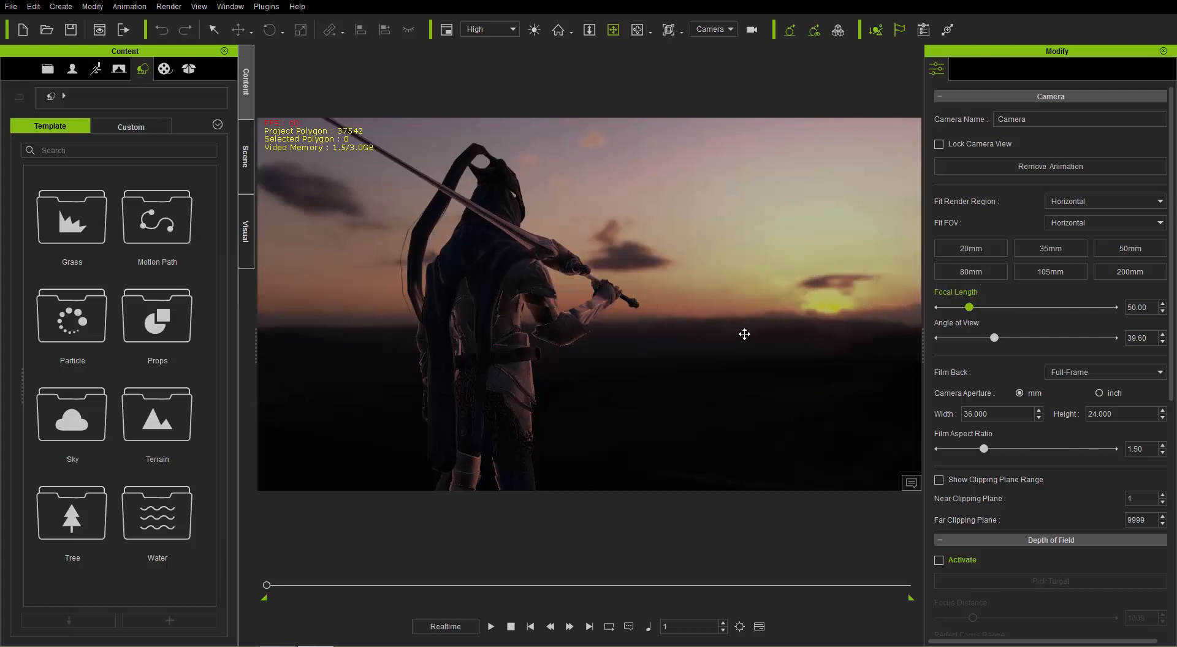
- Look through the available HDRI files for the image-based lighting, cancel the selection, and set the IBL Strength to 560
mouse_move(703, 360)
right_down()
mouse_move(736, 360)
mouse_move(698, 367)
right_up()
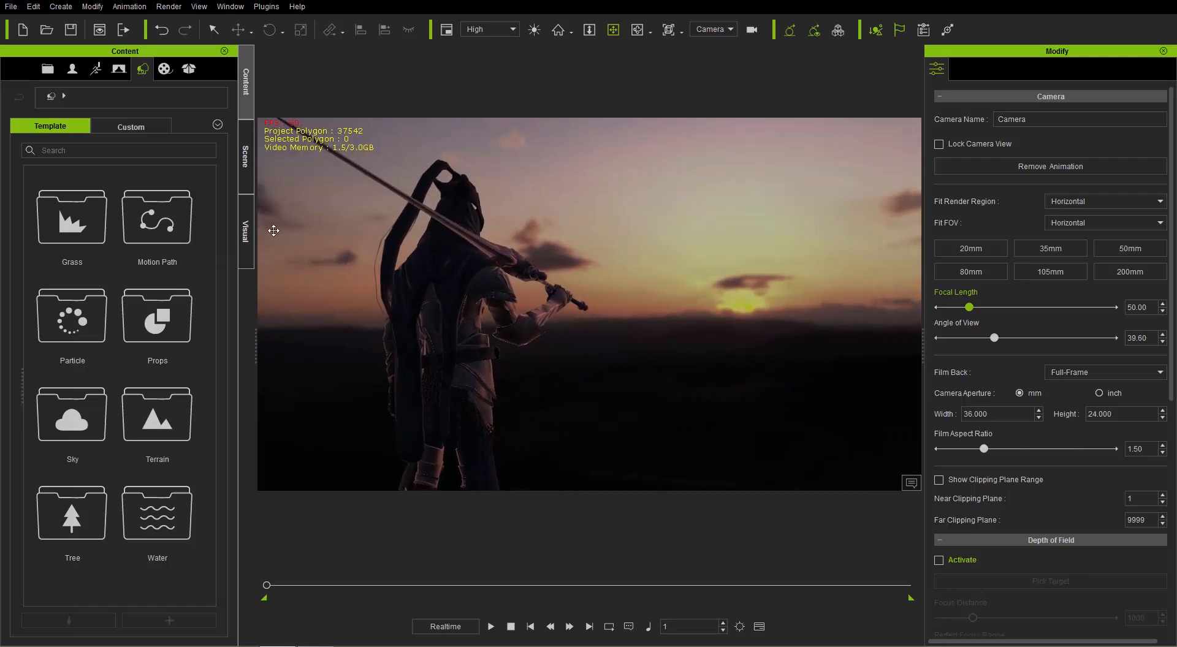
click(246, 227)
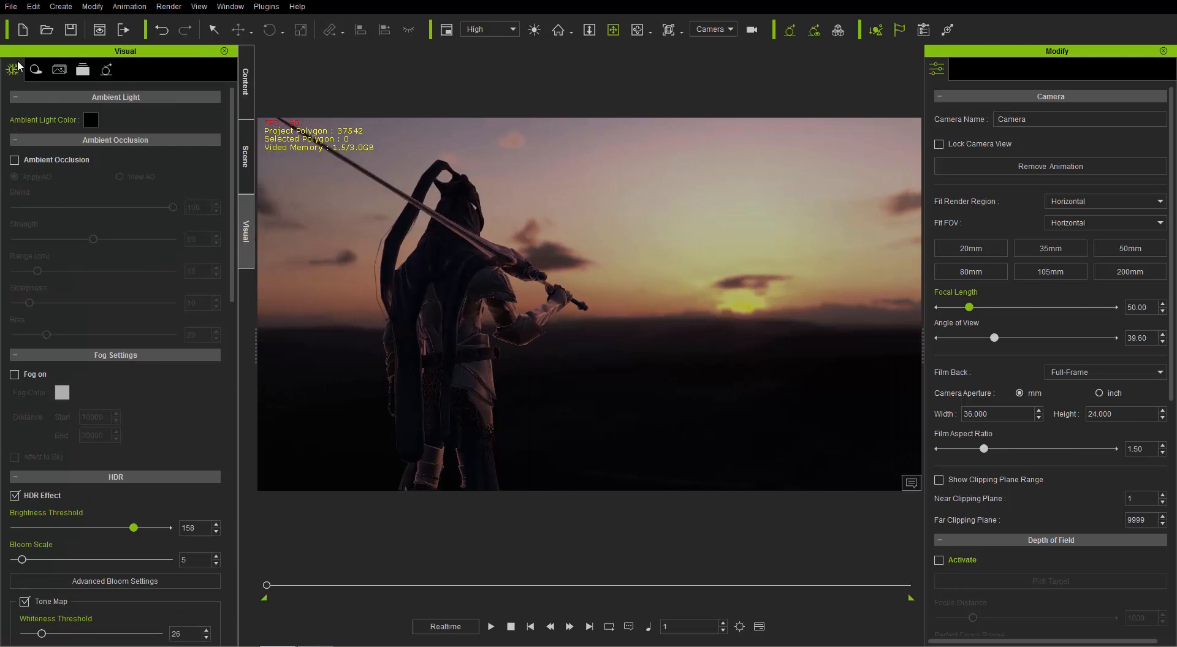
drag(231, 215, 262, 429)
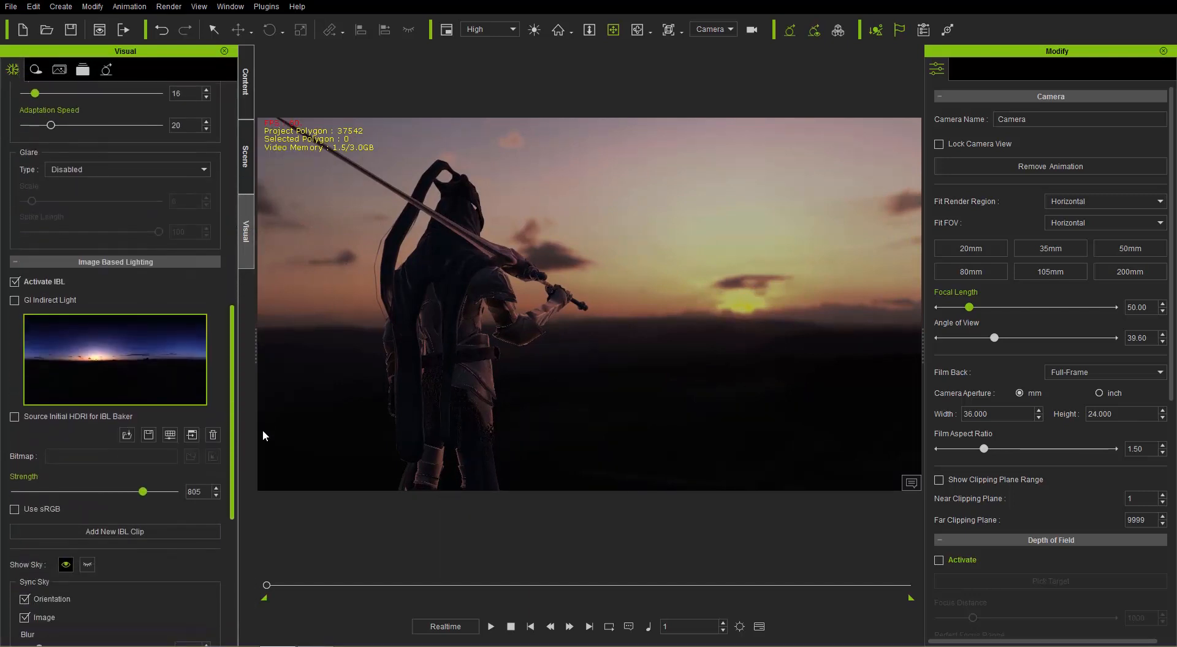
click(125, 366)
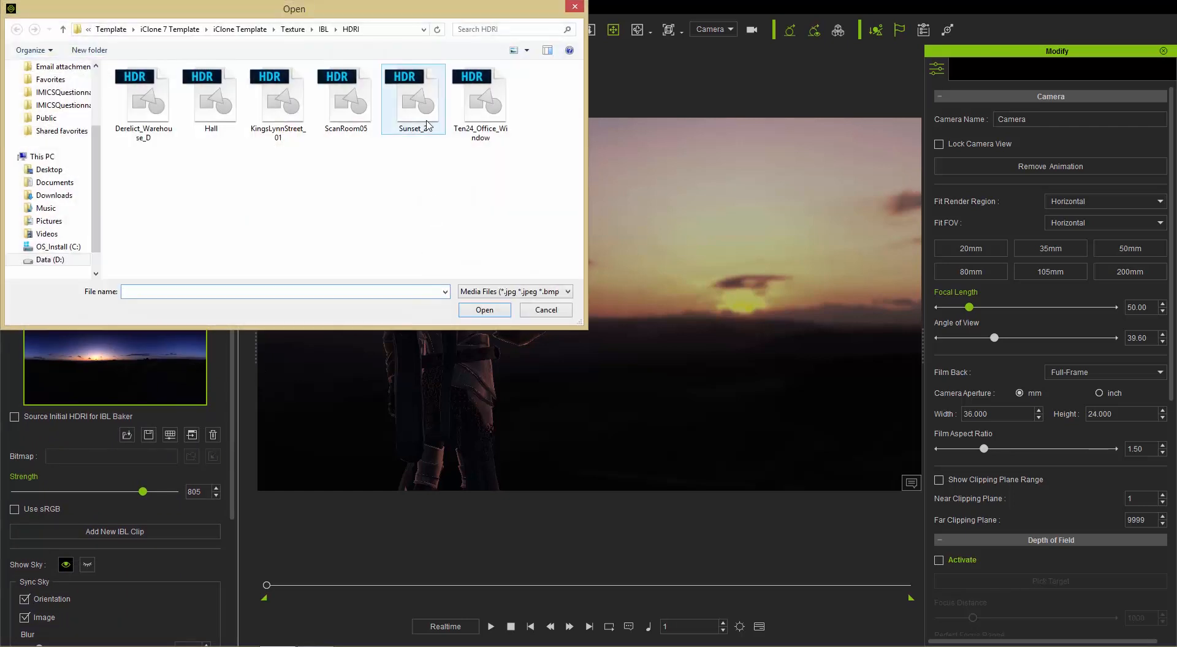
click(543, 310)
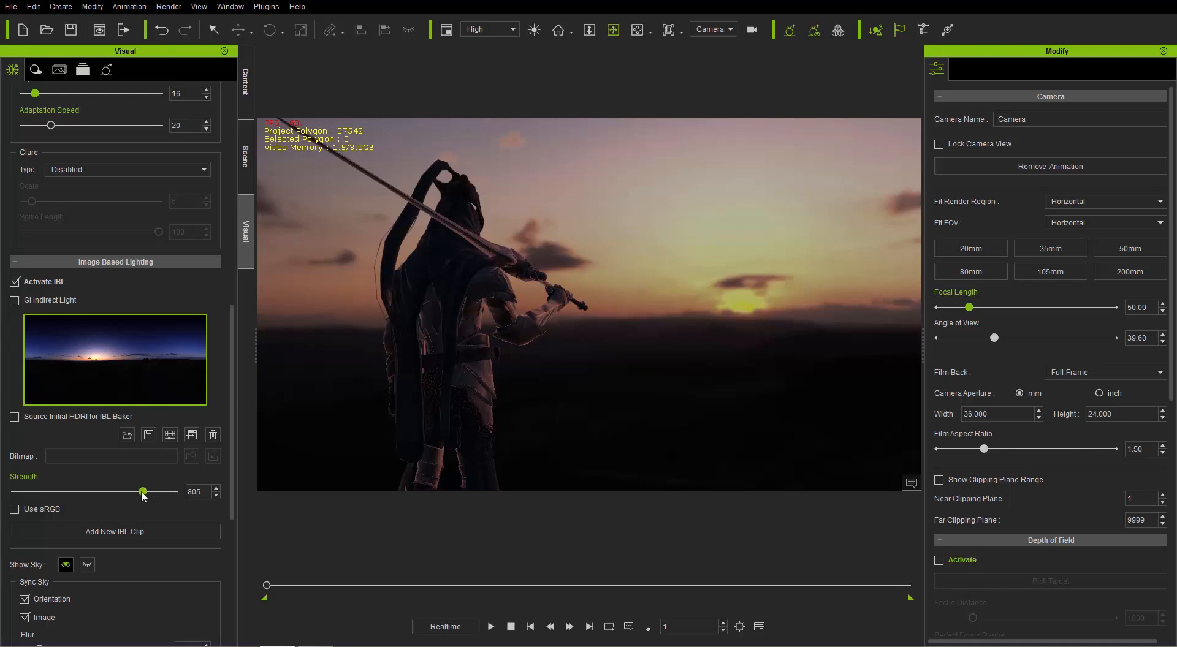
drag(142, 492, 96, 496)
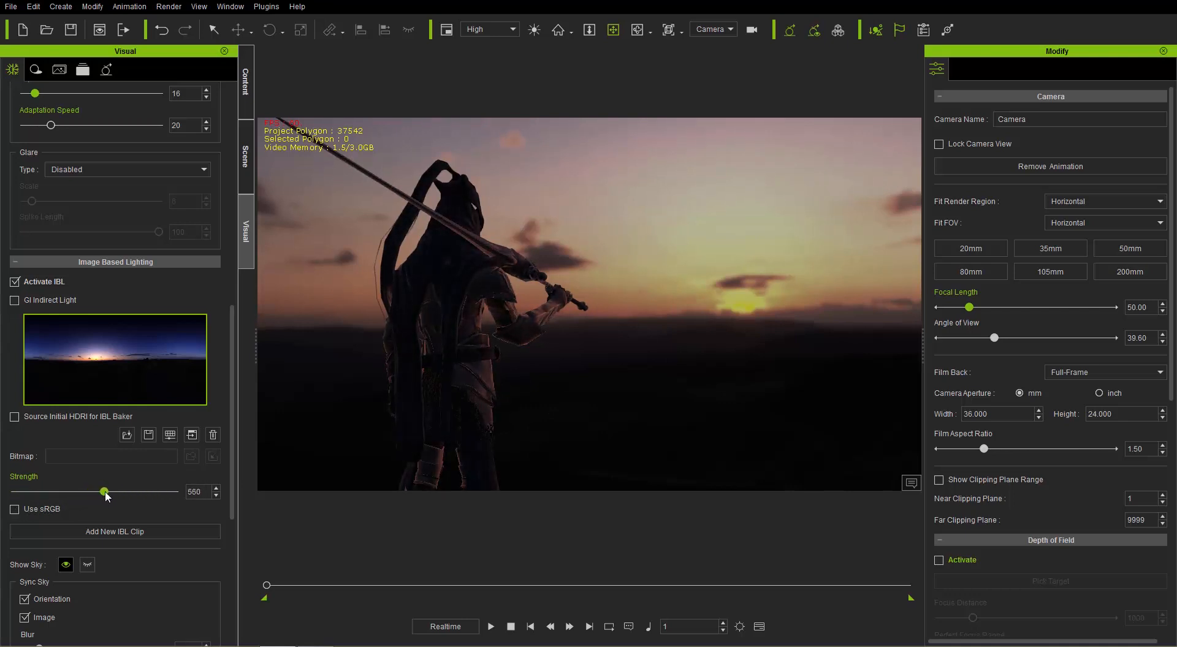
- Play the God Ray project to preview the light rays on the character, and stop playback
drag(231, 342, 248, 126)
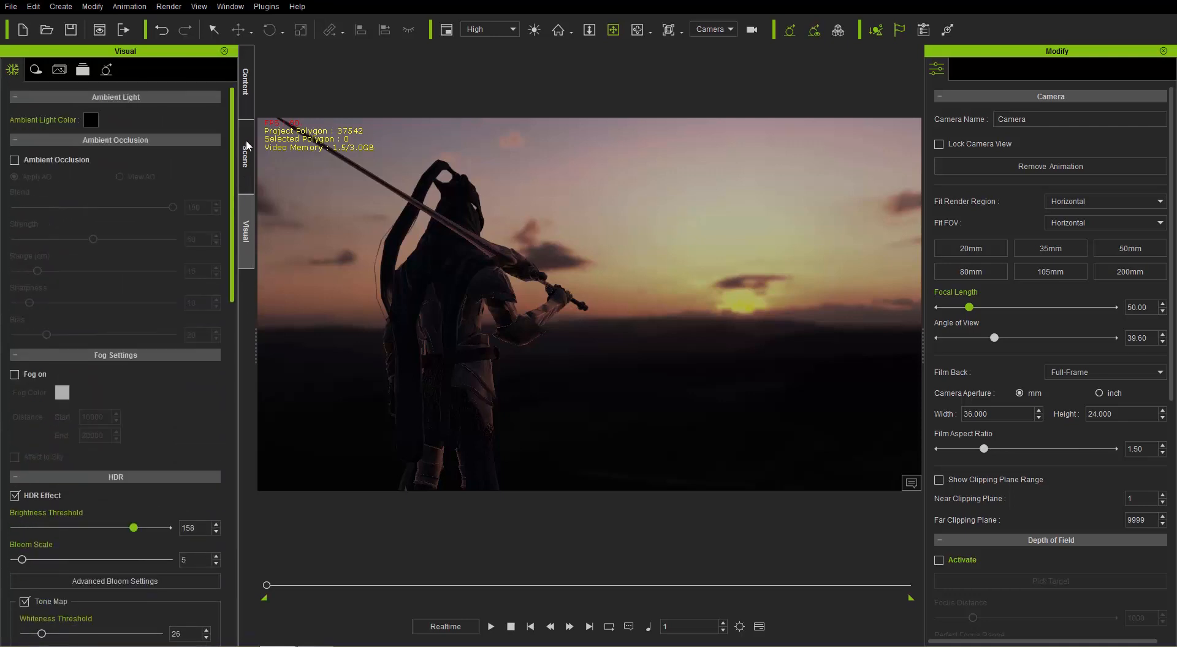
click(492, 626)
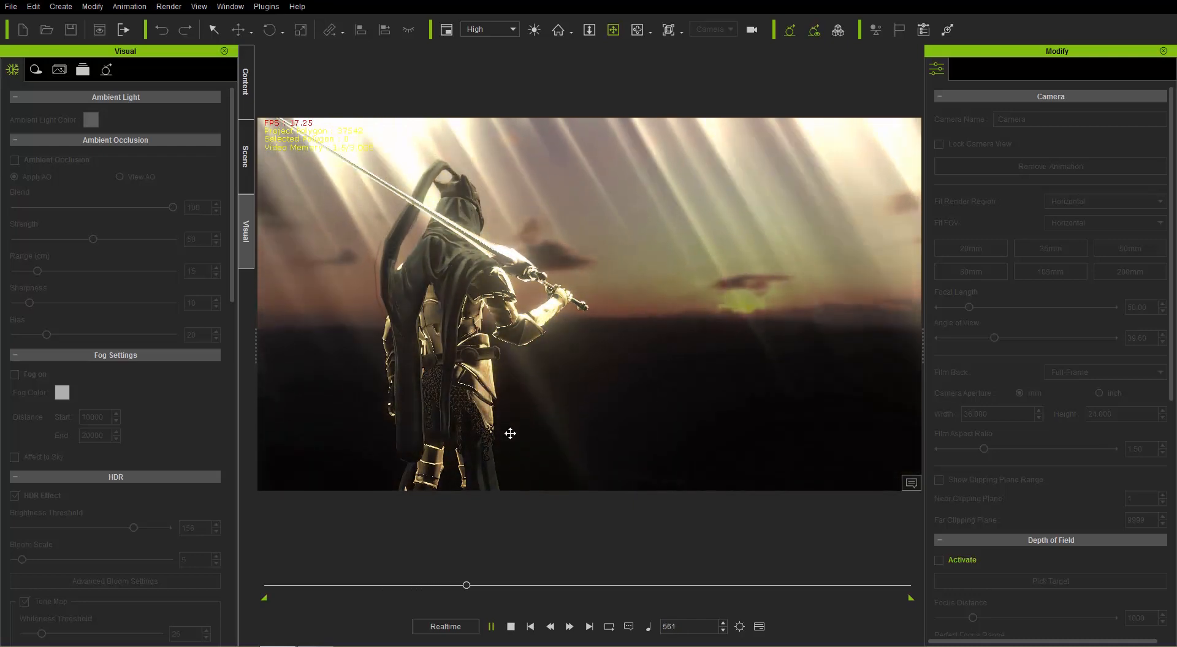
click(512, 627)
- Delete the God Rays particle emitter at the character's feet
middle_drag(447, 436, 459, 427)
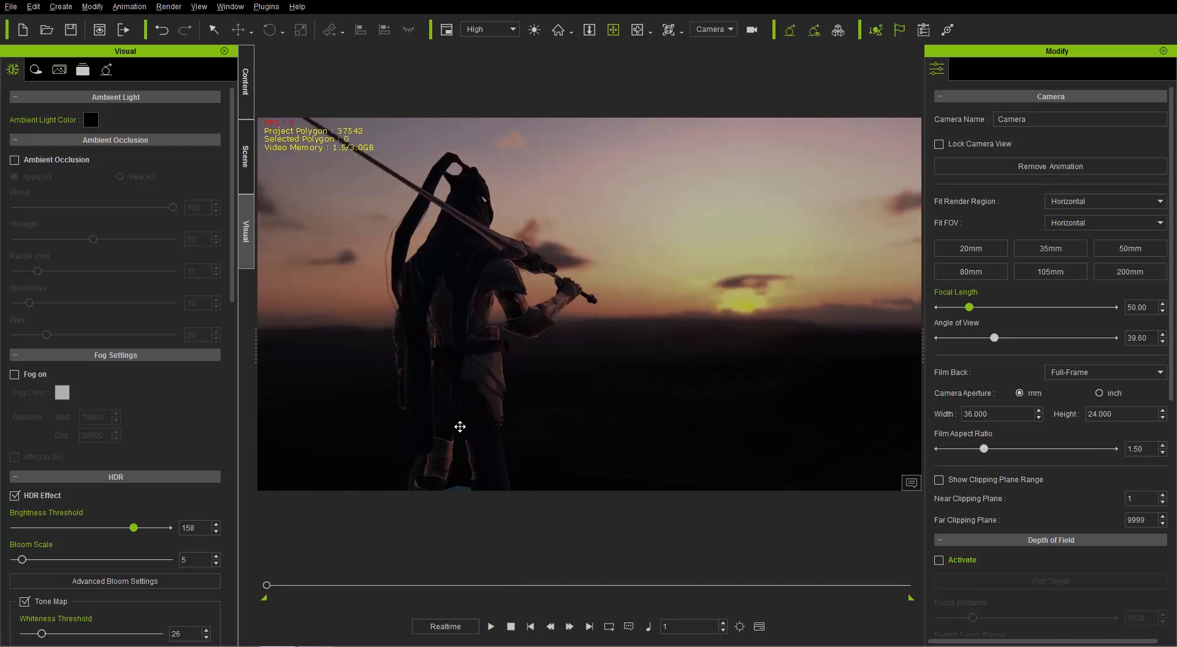
drag(460, 427, 526, 276)
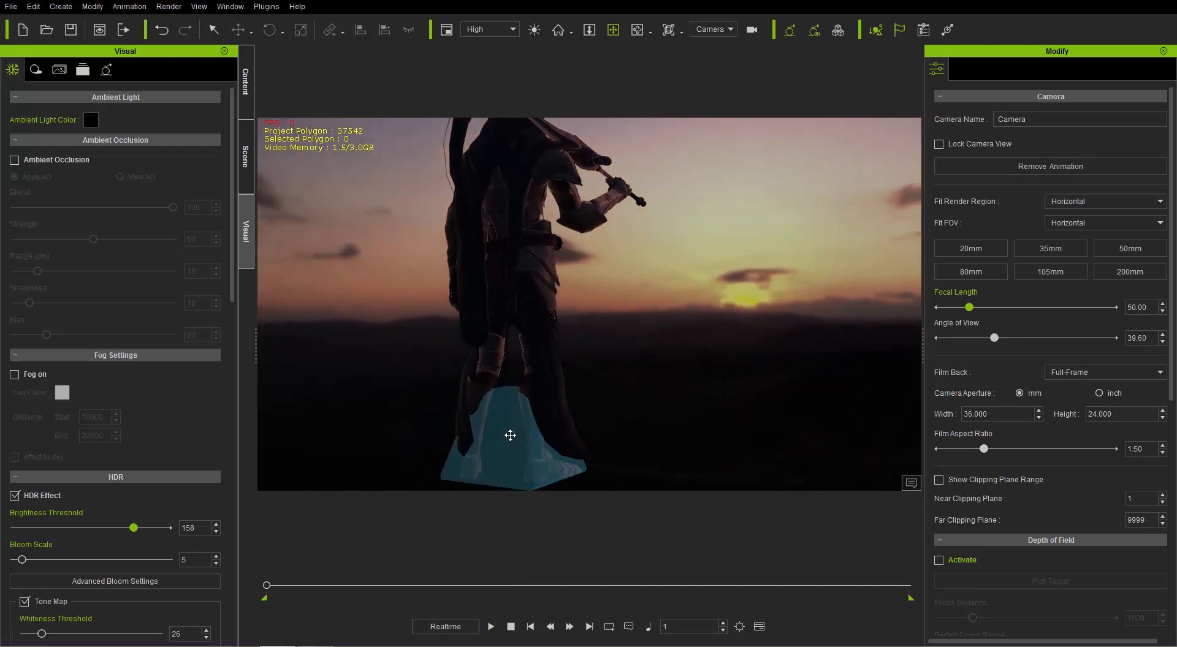
click(510, 433)
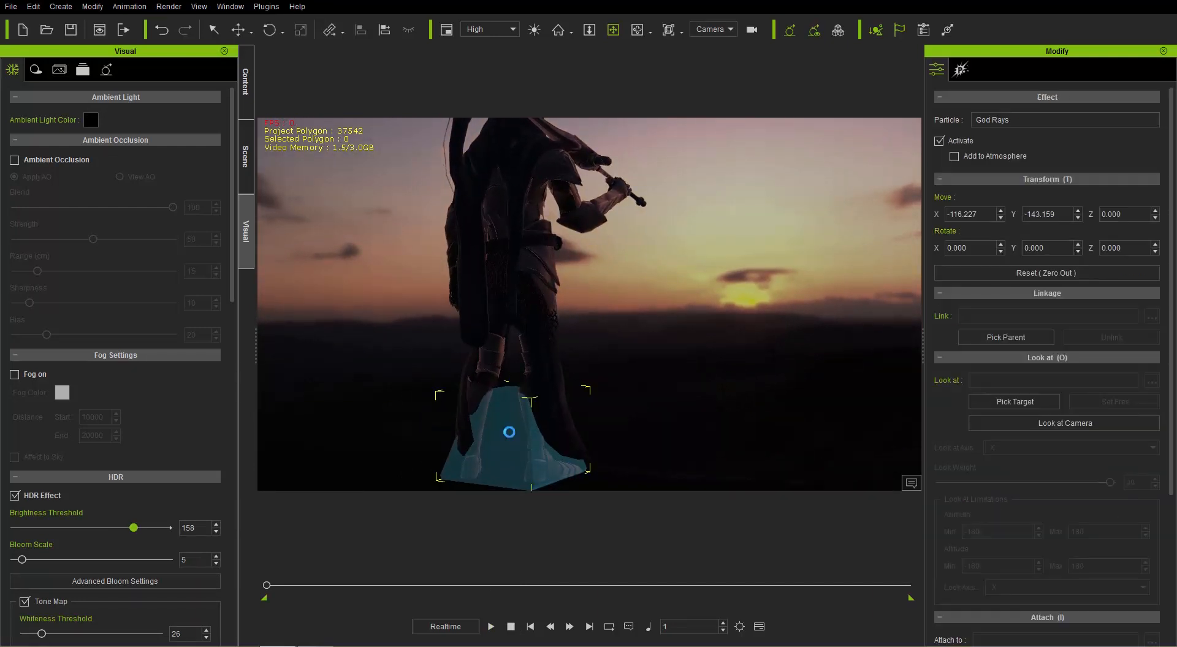
key(Delete)
scroll(563, 278, down, 3)
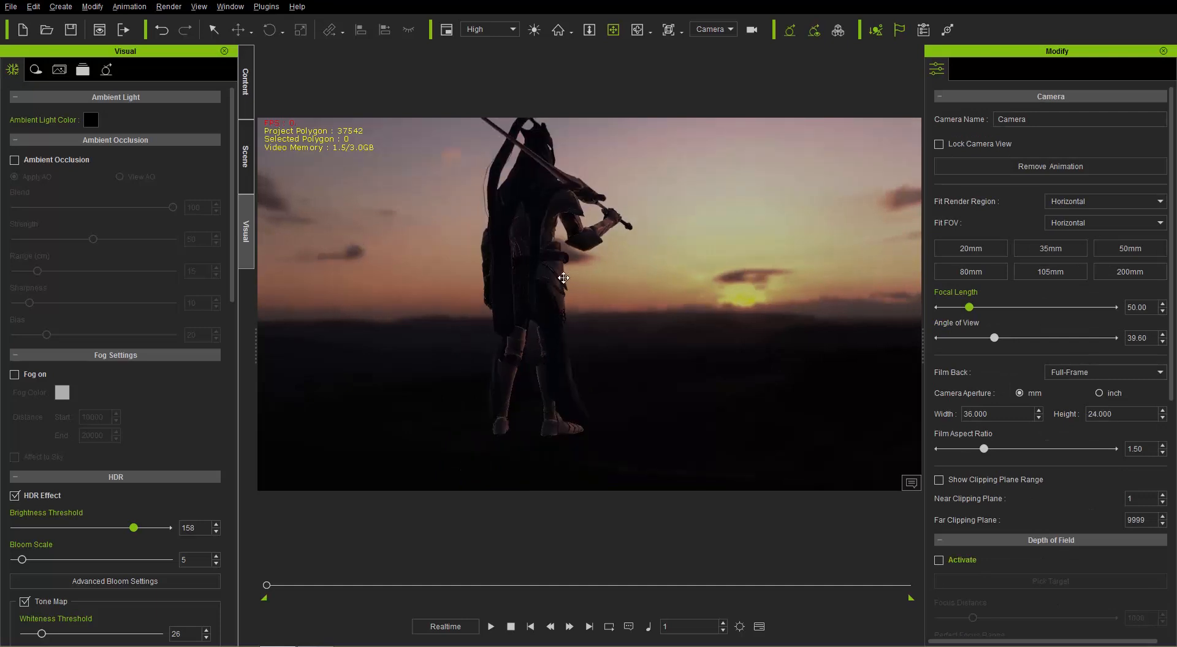
- Look through the ready-made particle effects, including God Rays, in the 2_Applications folder of the PopcornFX Learning Samples
drag(564, 278, 554, 307)
right_drag(554, 308, 555, 334)
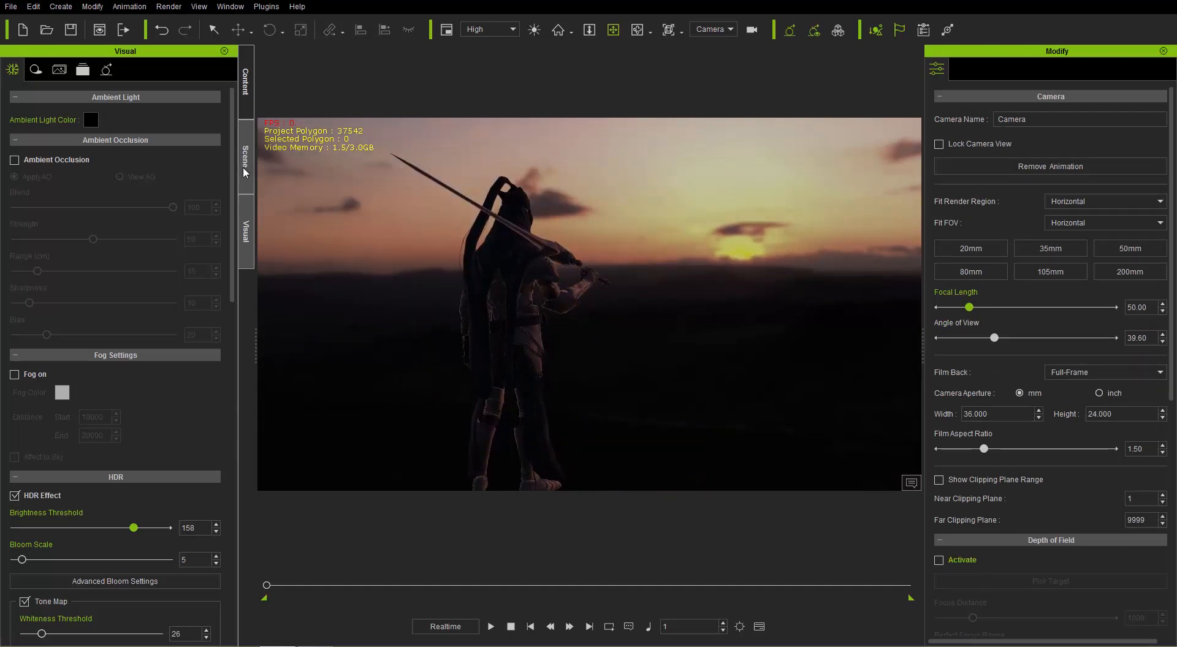
click(245, 82)
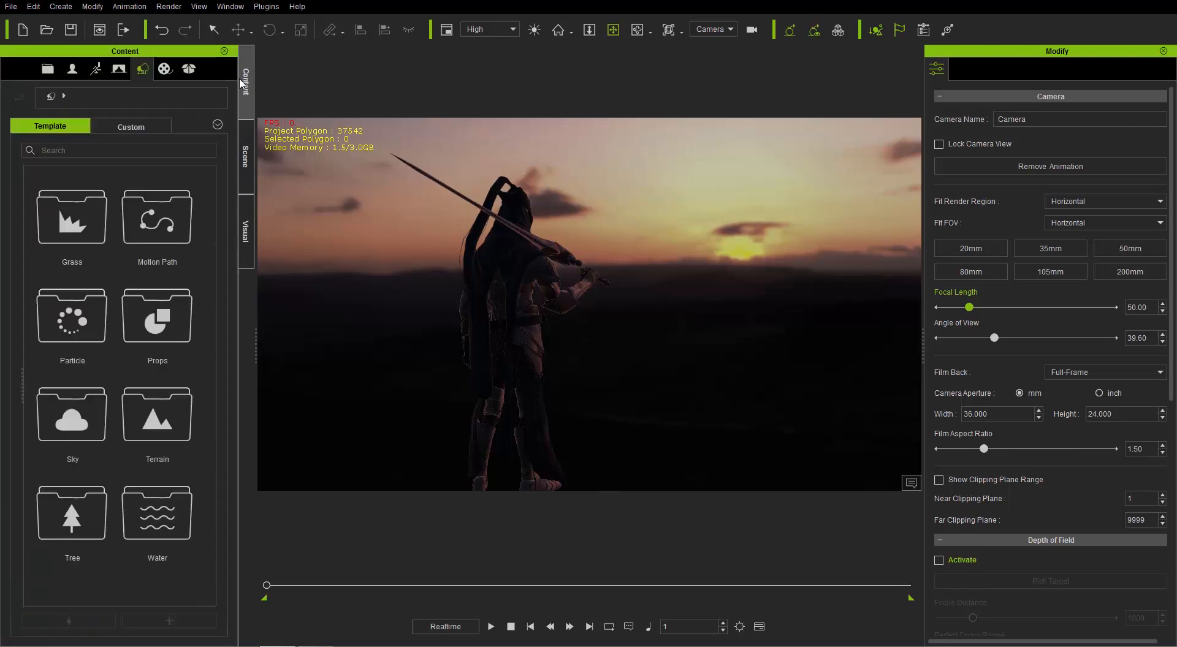
double_click(73, 322)
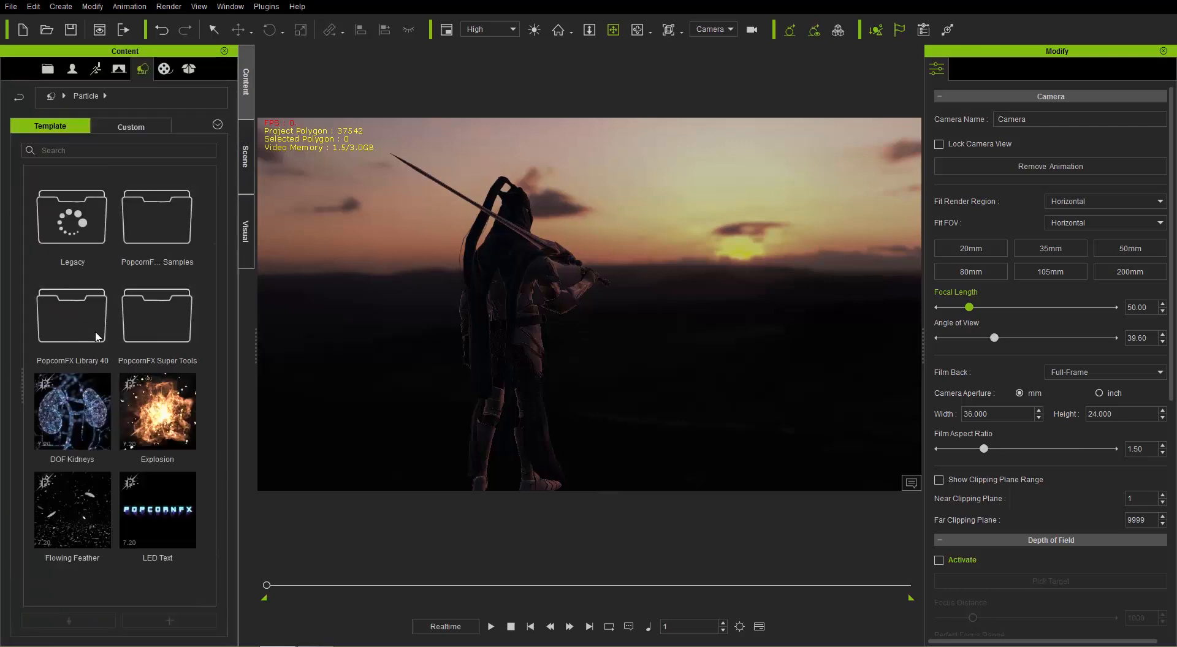
double_click(175, 242)
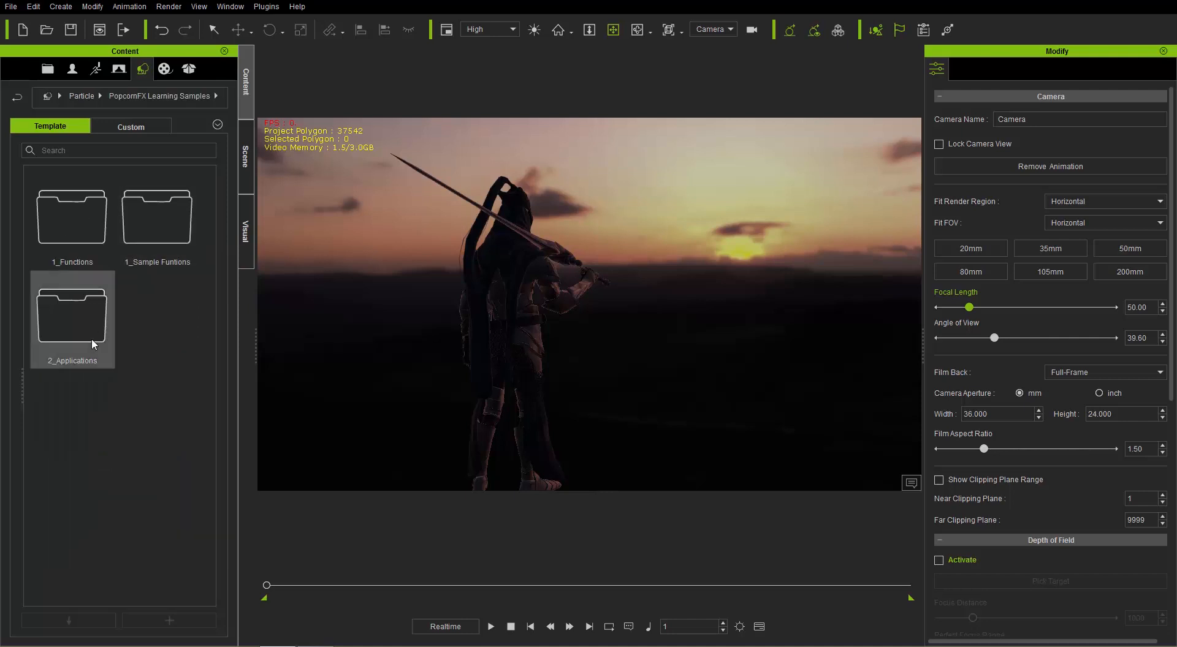
double_click(90, 344)
double_click(80, 400)
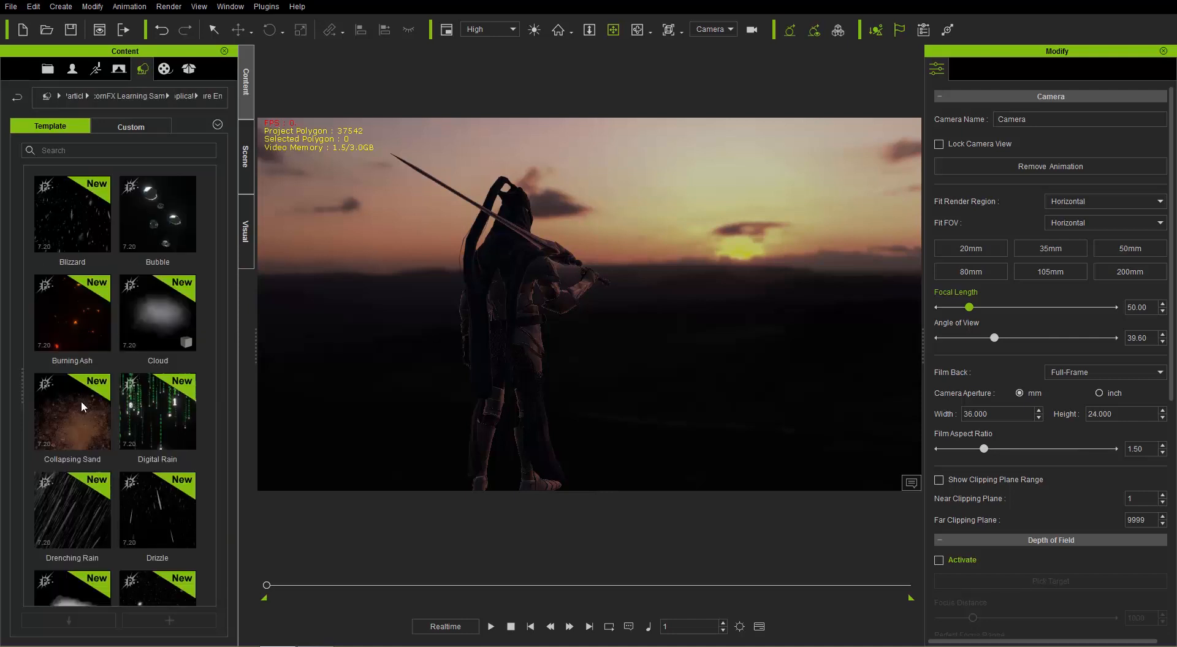
drag(212, 257, 240, 443)
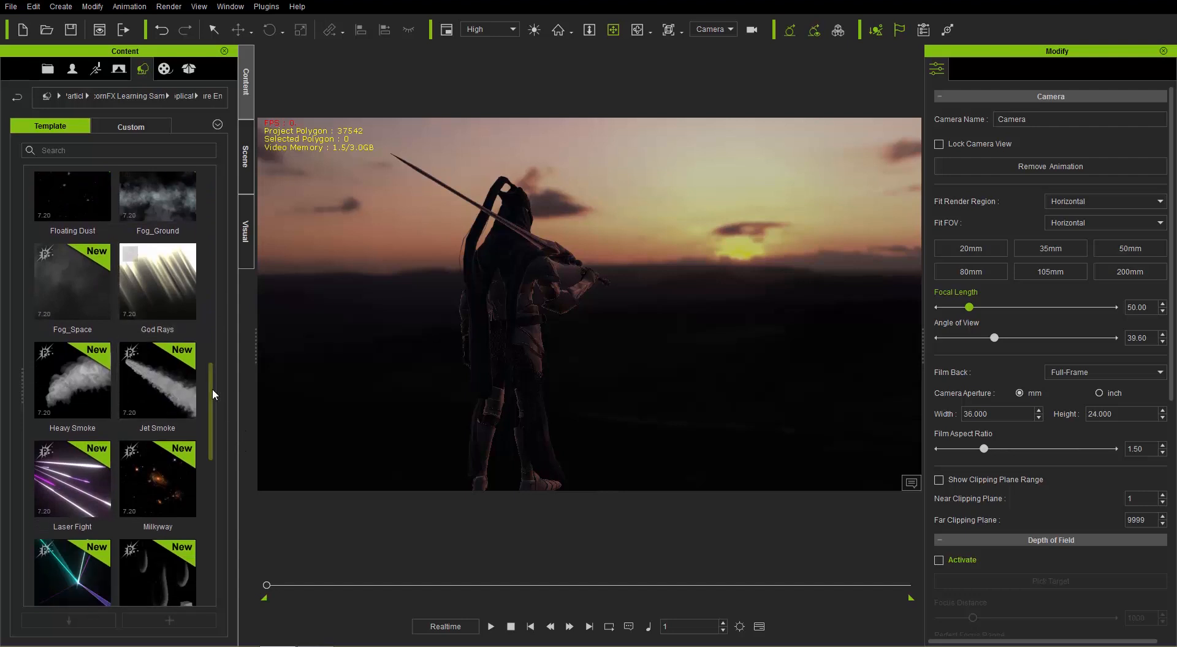
drag(212, 388, 214, 362)
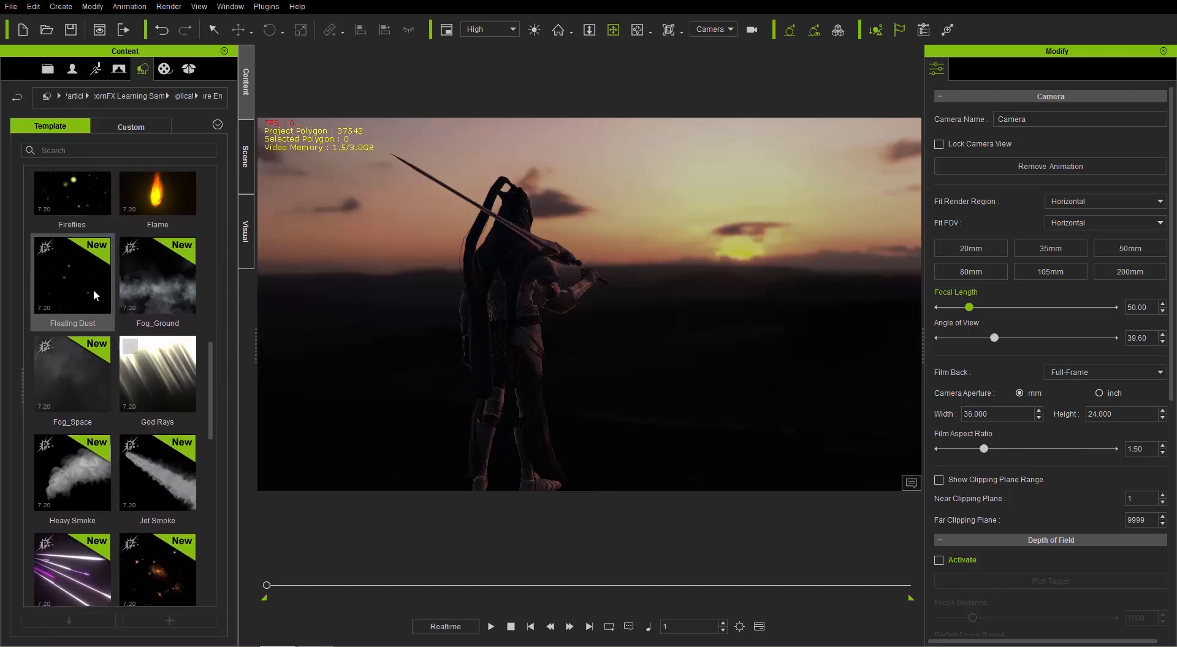
scroll(175, 233, up, 3)
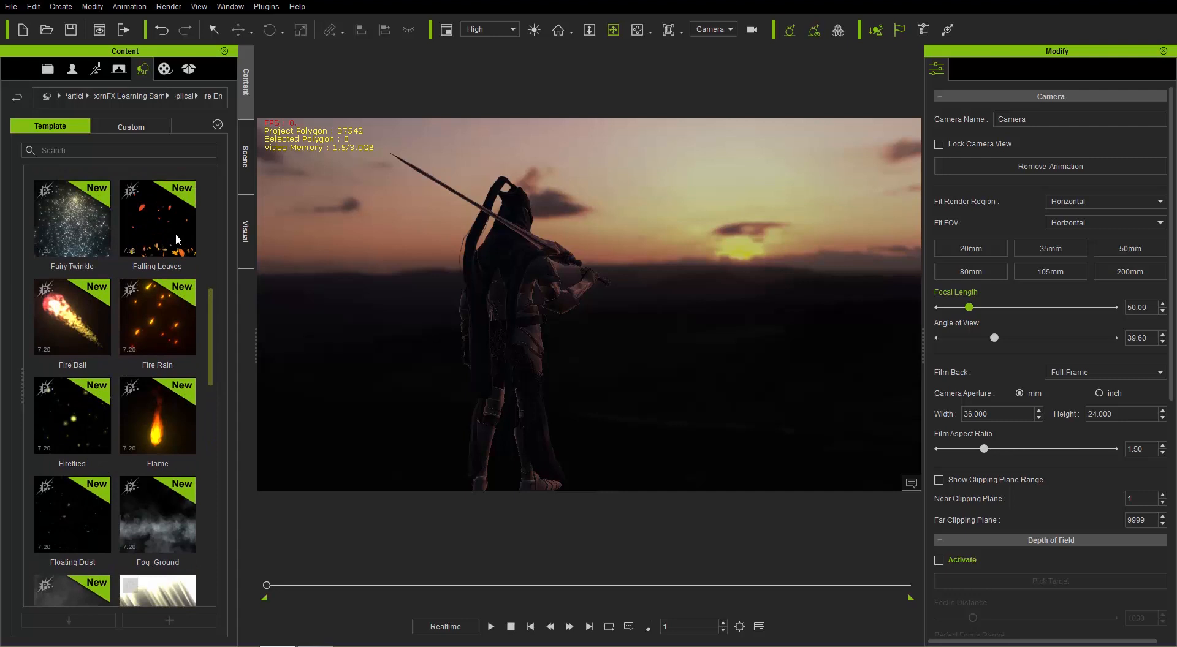
- Add the Texture Emitter from the PopcornFX Super Tools particle library to the scene
click(78, 96)
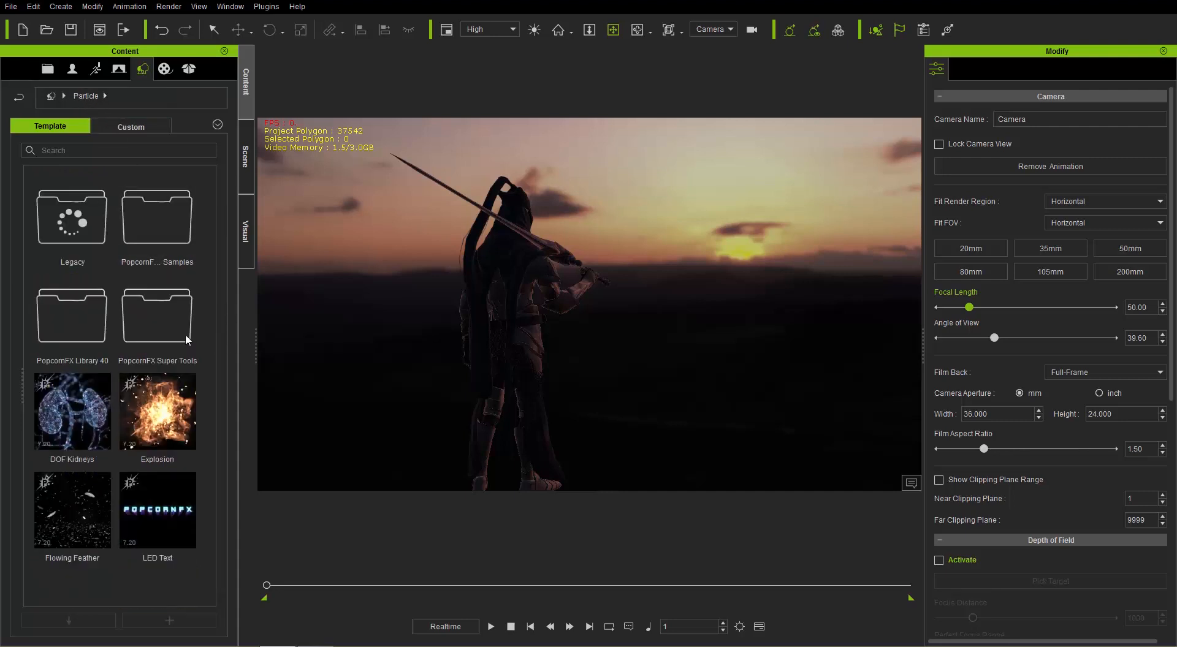
double_click(167, 335)
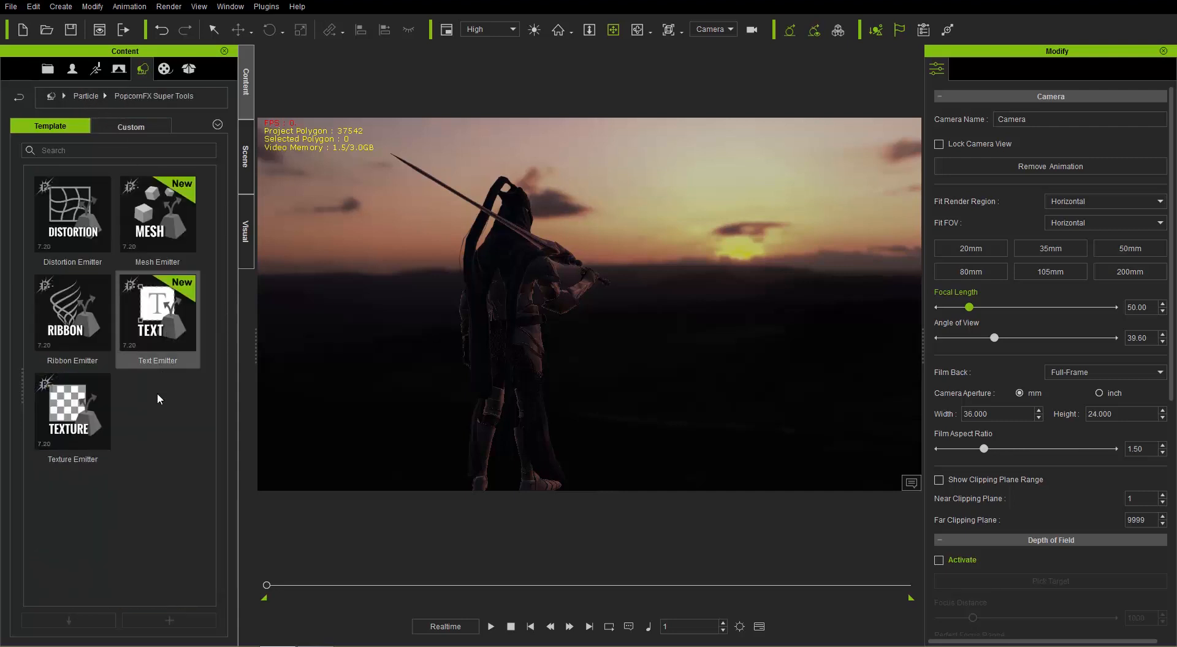
double_click(83, 430)
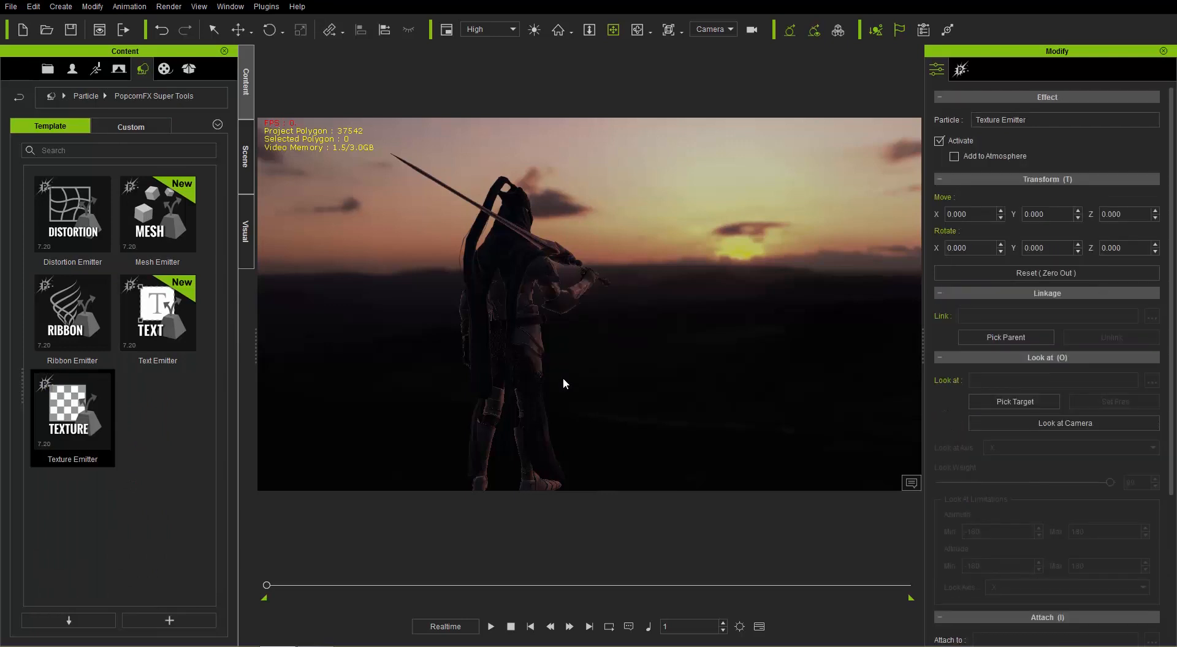
- Align the Texture Emitter to the character on the X and Y axes, using the pivot
drag(548, 348, 549, 332)
mouse_move(549, 331)
right_down()
mouse_move(555, 340)
mouse_move(546, 335)
right_up()
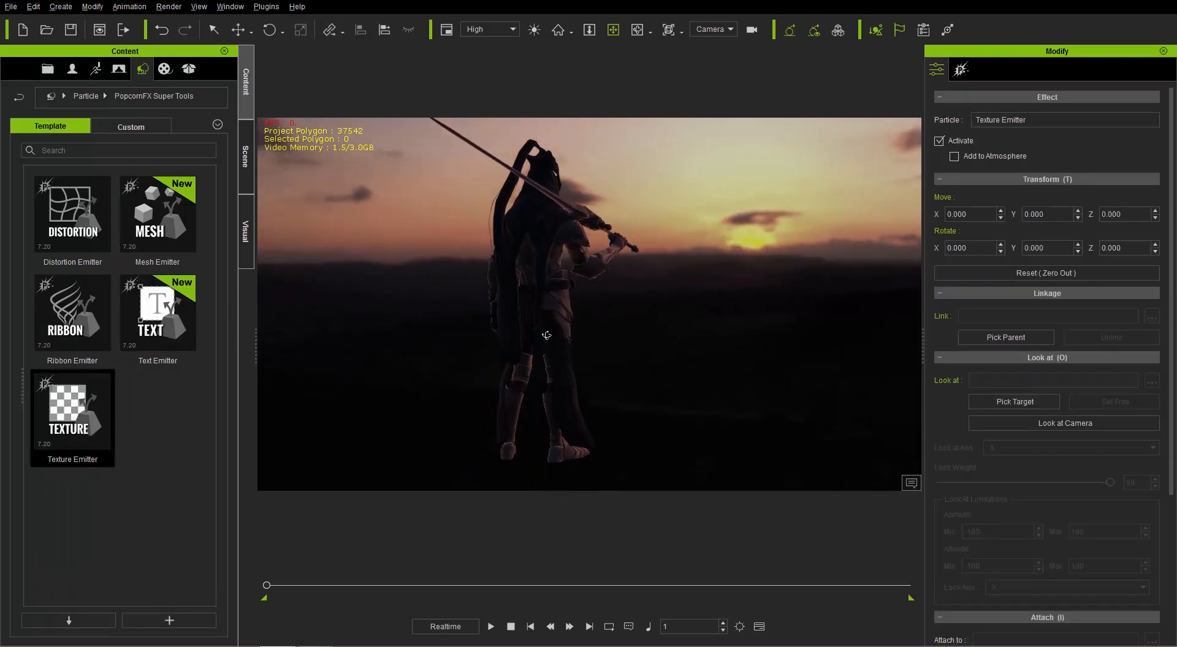
click(388, 32)
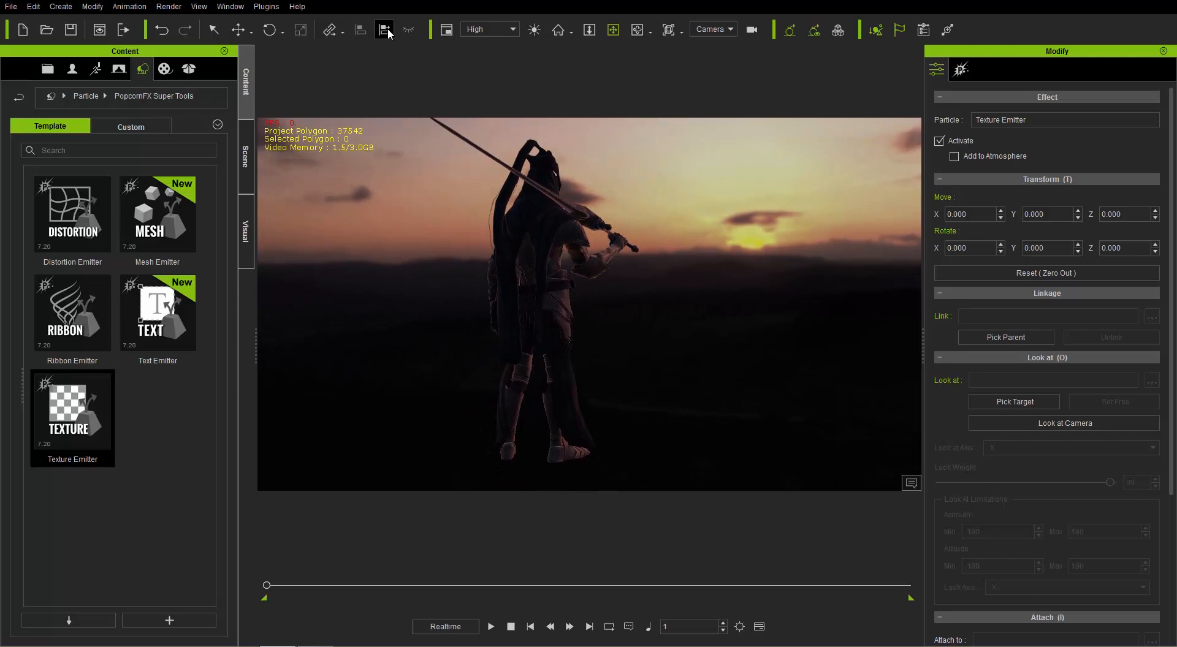
click(540, 286)
click(530, 276)
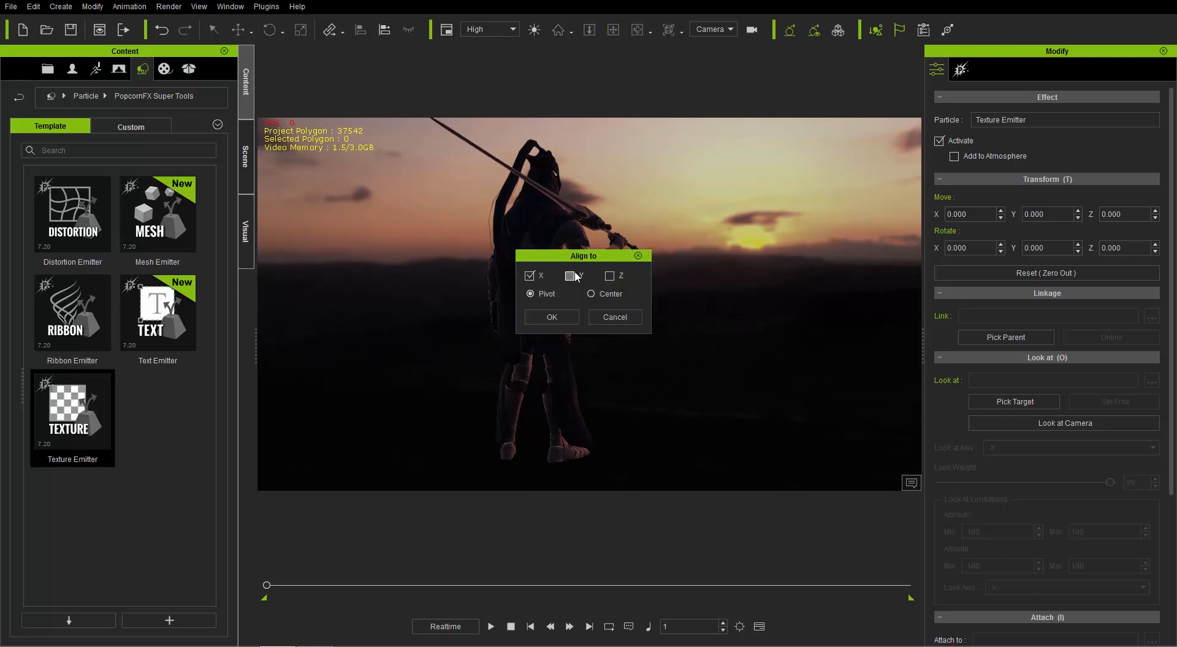
click(570, 276)
click(567, 317)
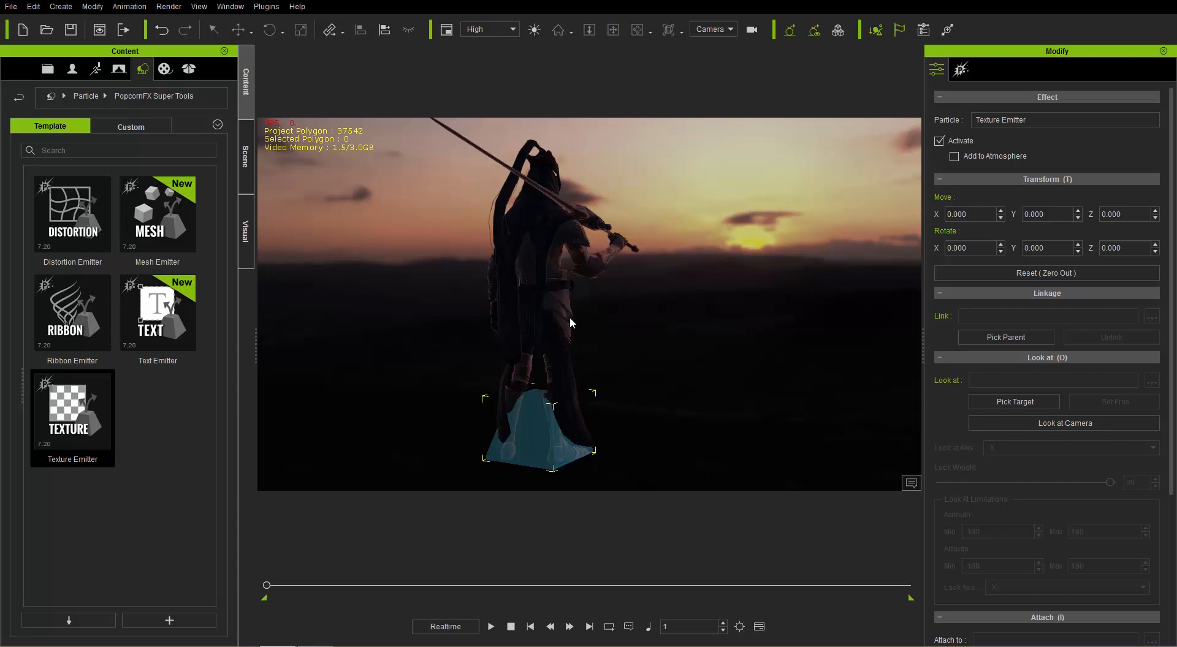
- Run the PopcornFX simulation to preview the Texture Emitter's particles around the character
alt+right_drag(574, 309, 581, 350)
key(p)
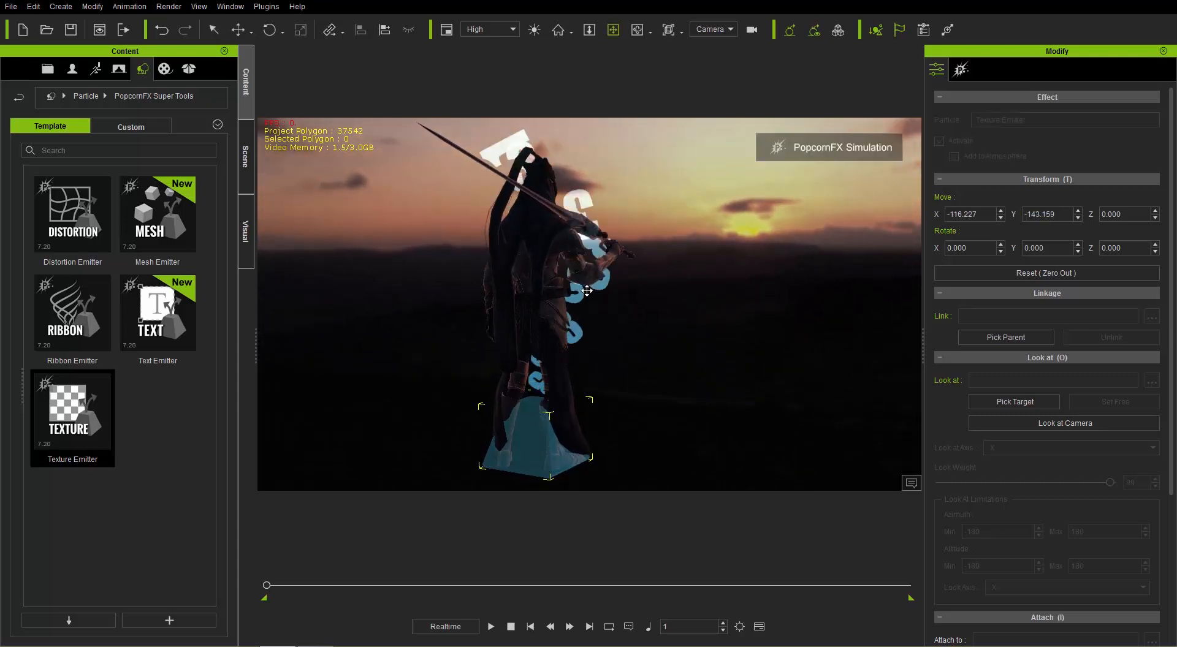
alt+drag(594, 297, 613, 334)
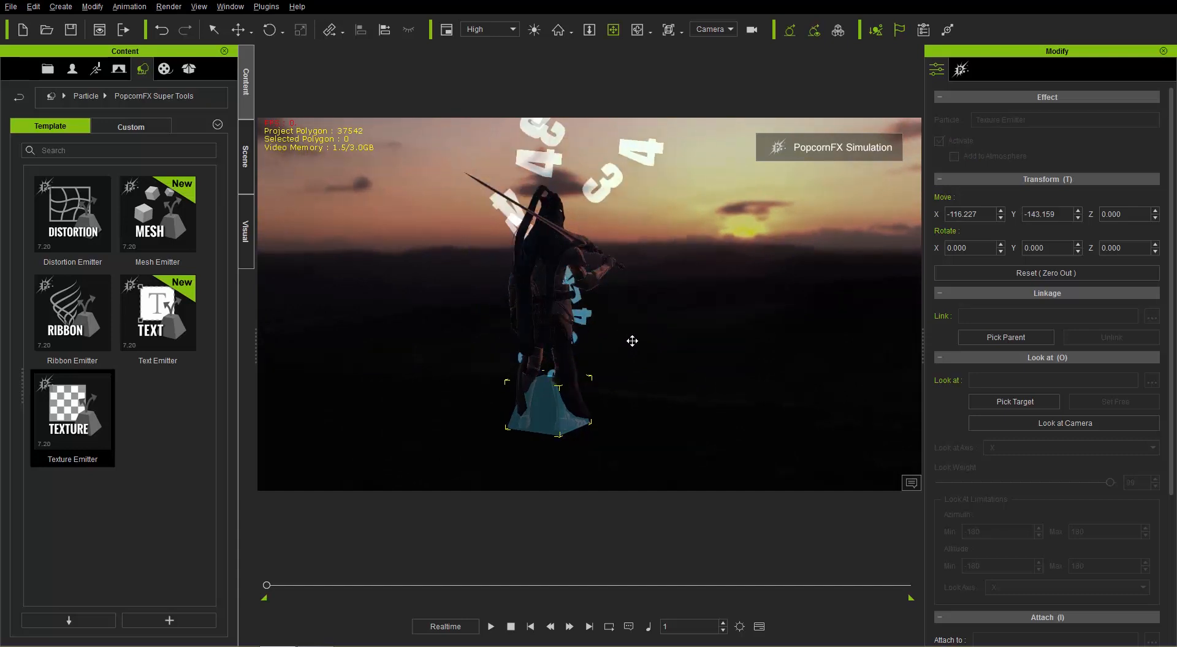
- Set the Texture Emitter's Quota to 60 and its Emit Rate to 30 in the PopcornFX emitter settings
click(961, 68)
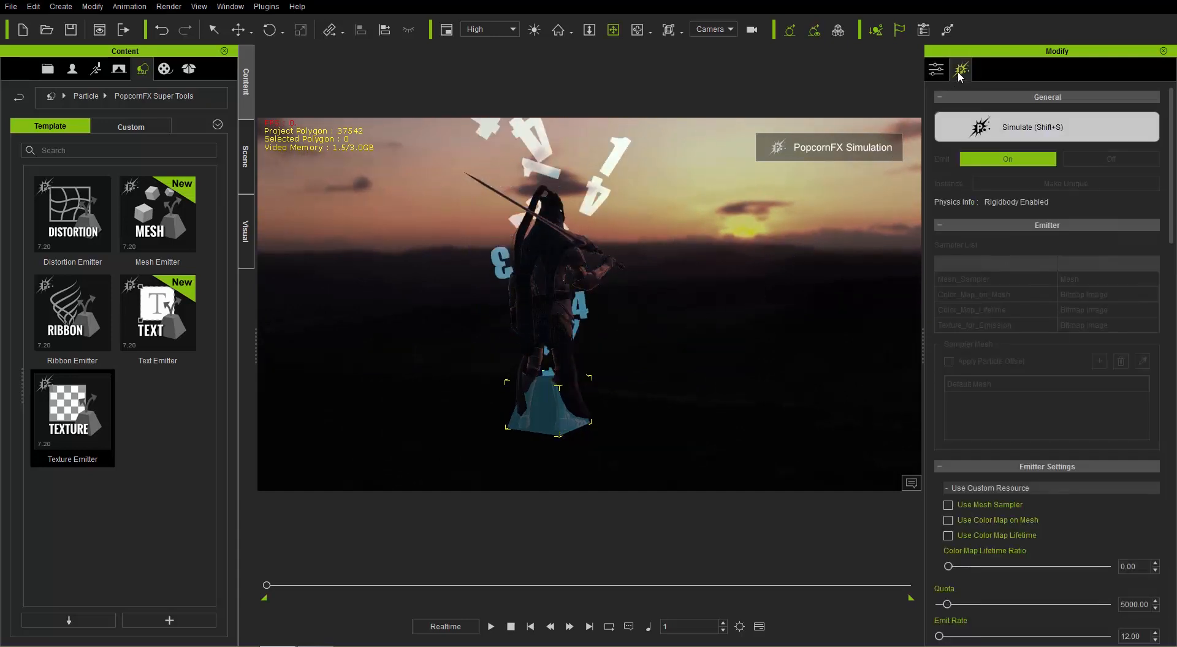
drag(1172, 237, 1175, 325)
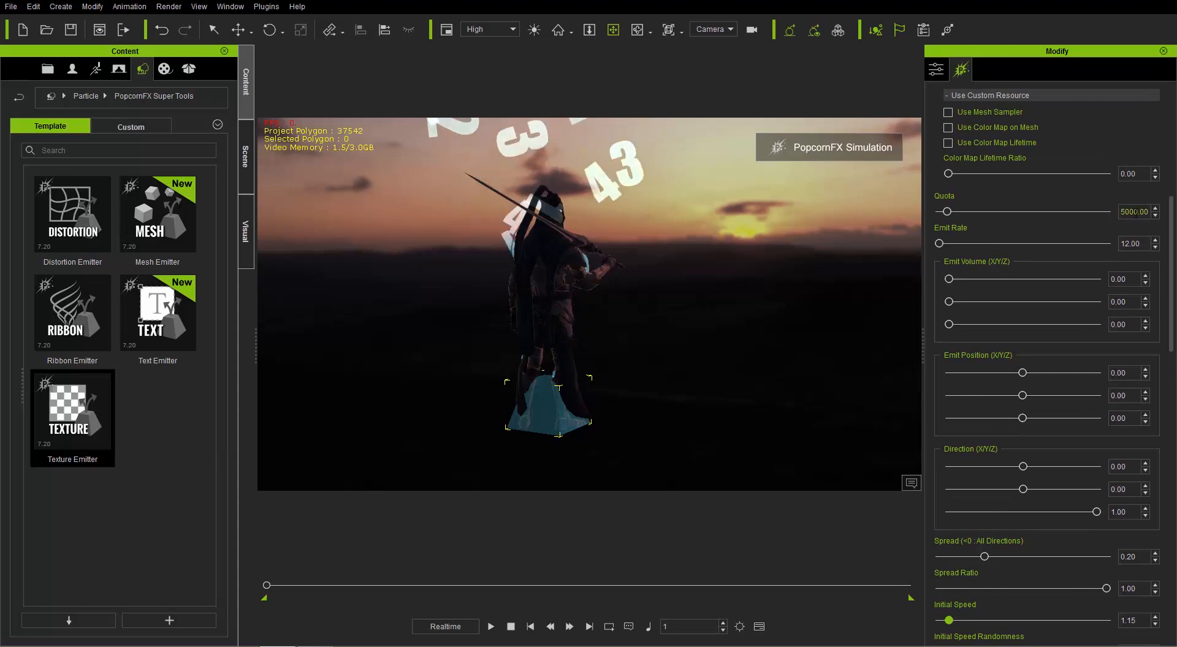
double_click(1128, 211)
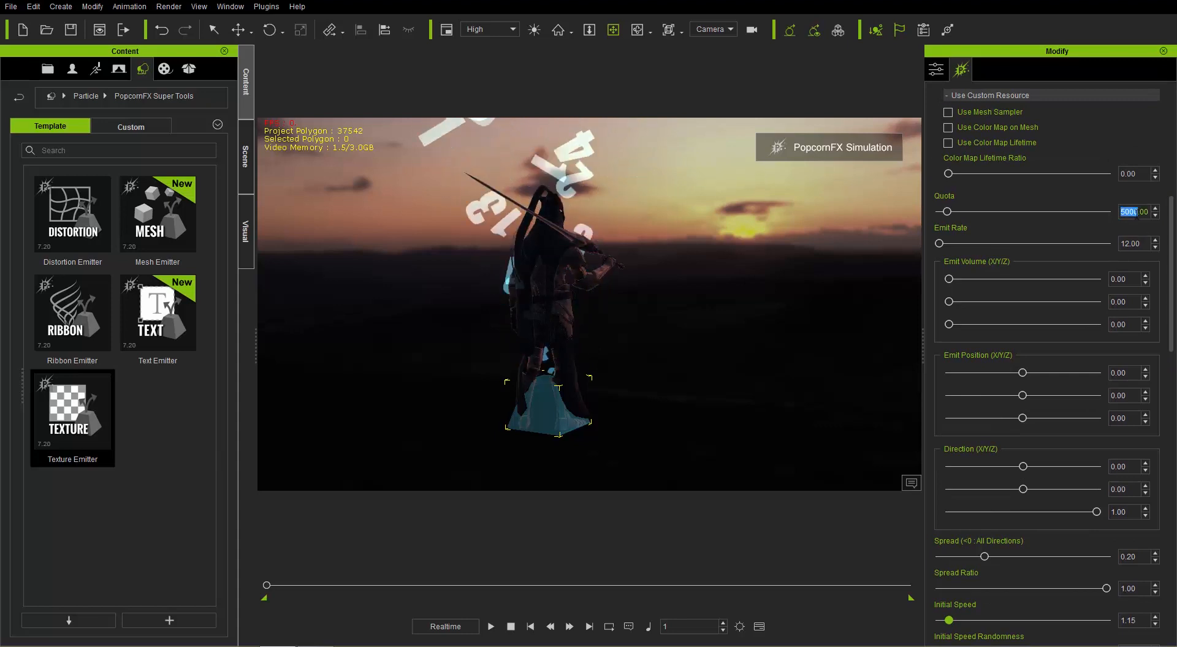
text(60)
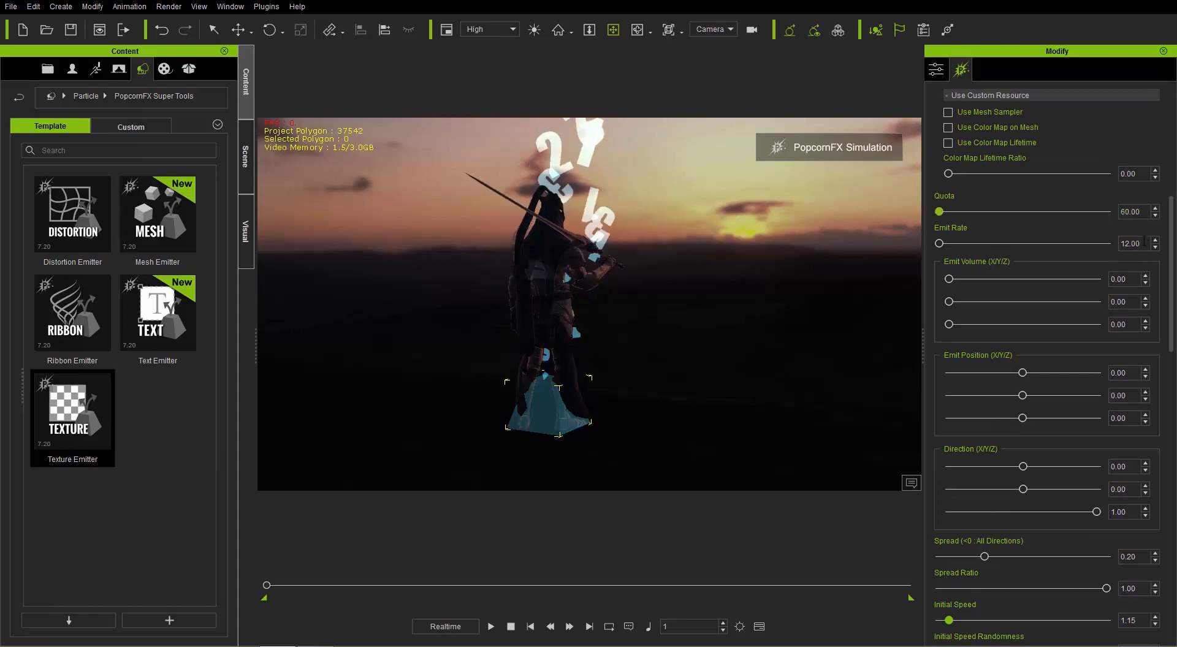
double_click(1144, 242)
text(30)
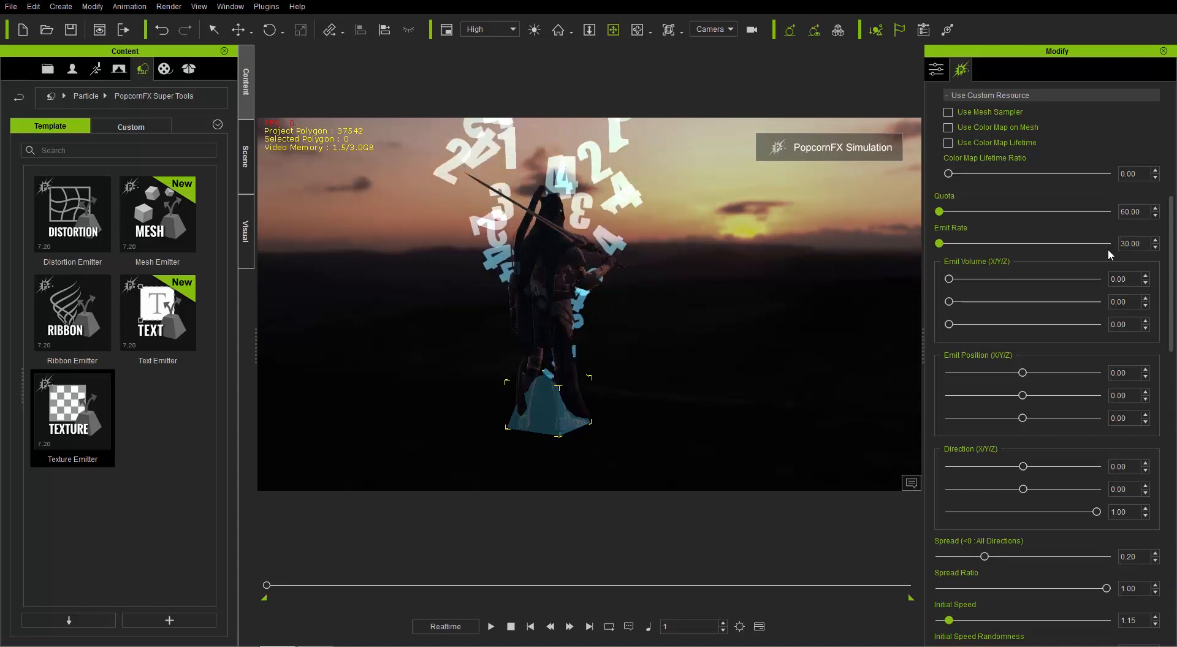
- Set the emitter's Emit Volume to 300 on each of the X, Y and Z axes
drag(1173, 319, 1174, 329)
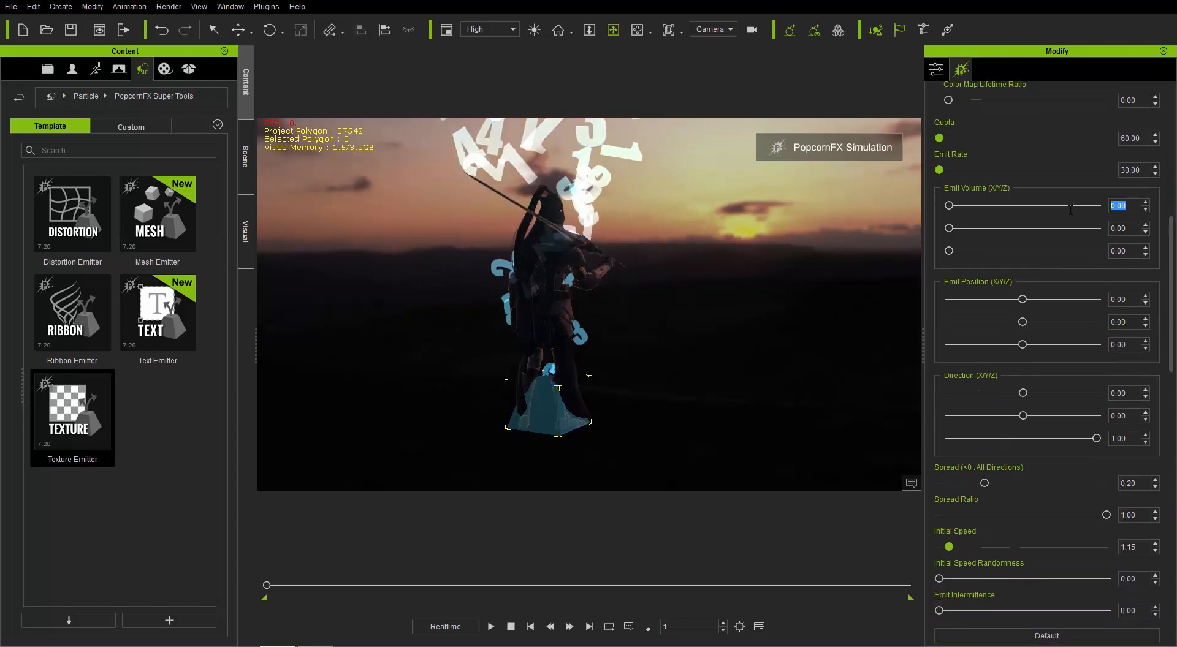
text(3000)
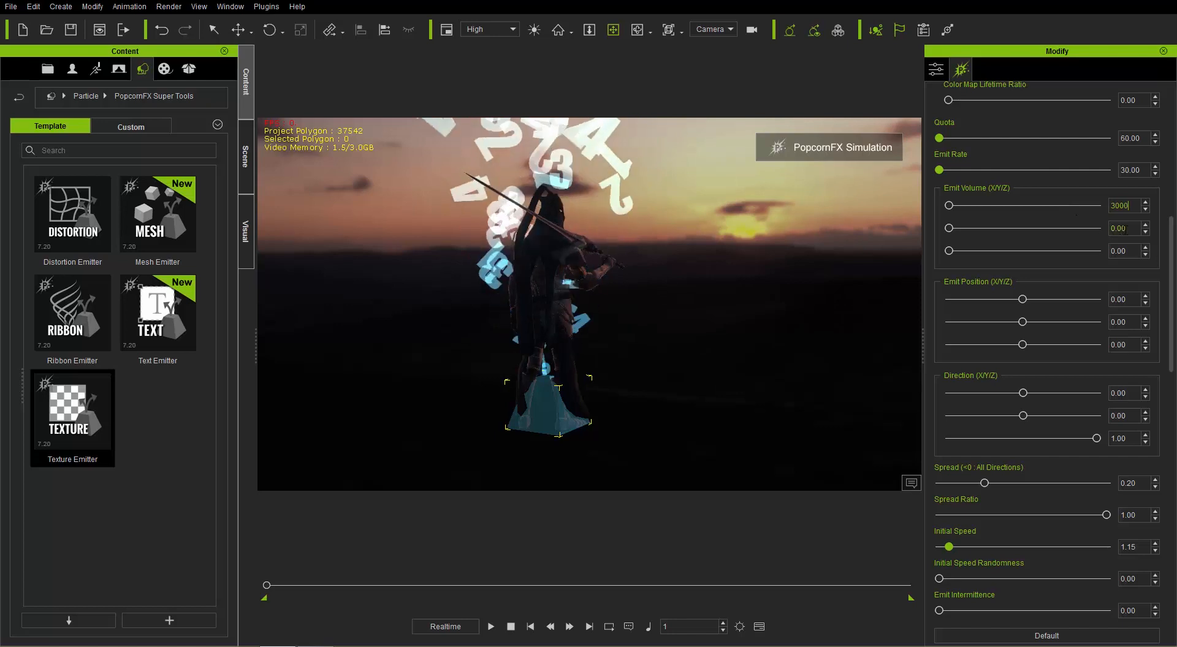
drag(1134, 229, 1103, 251)
text(300)
key(Return)
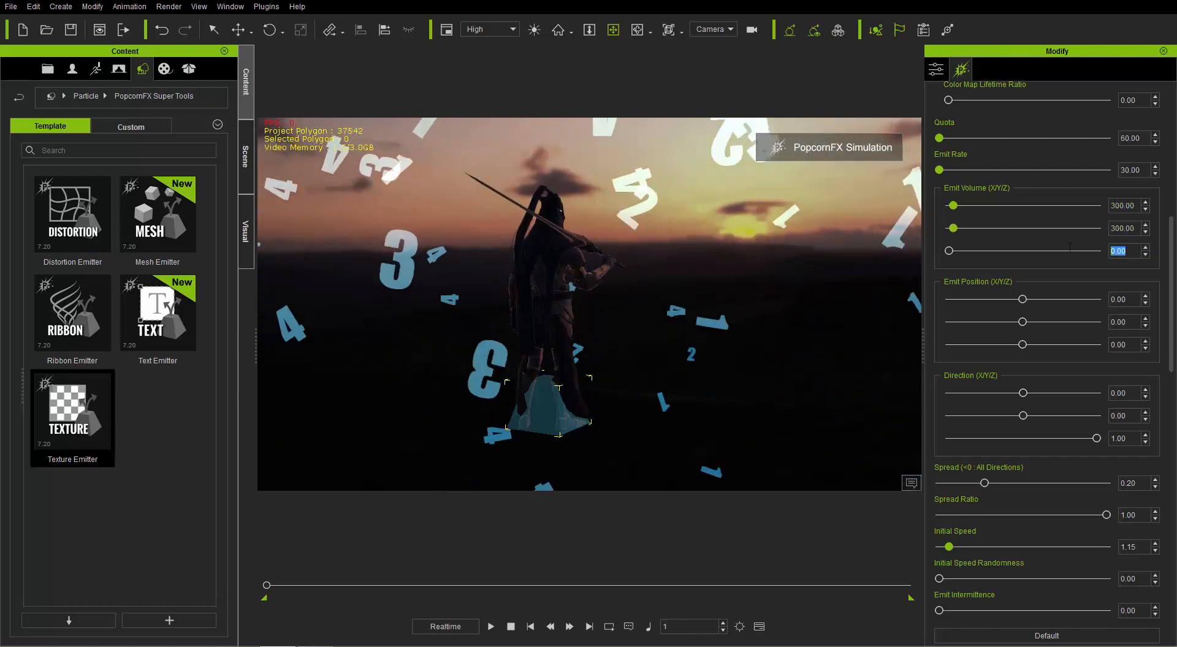
text(300)
key(Return)
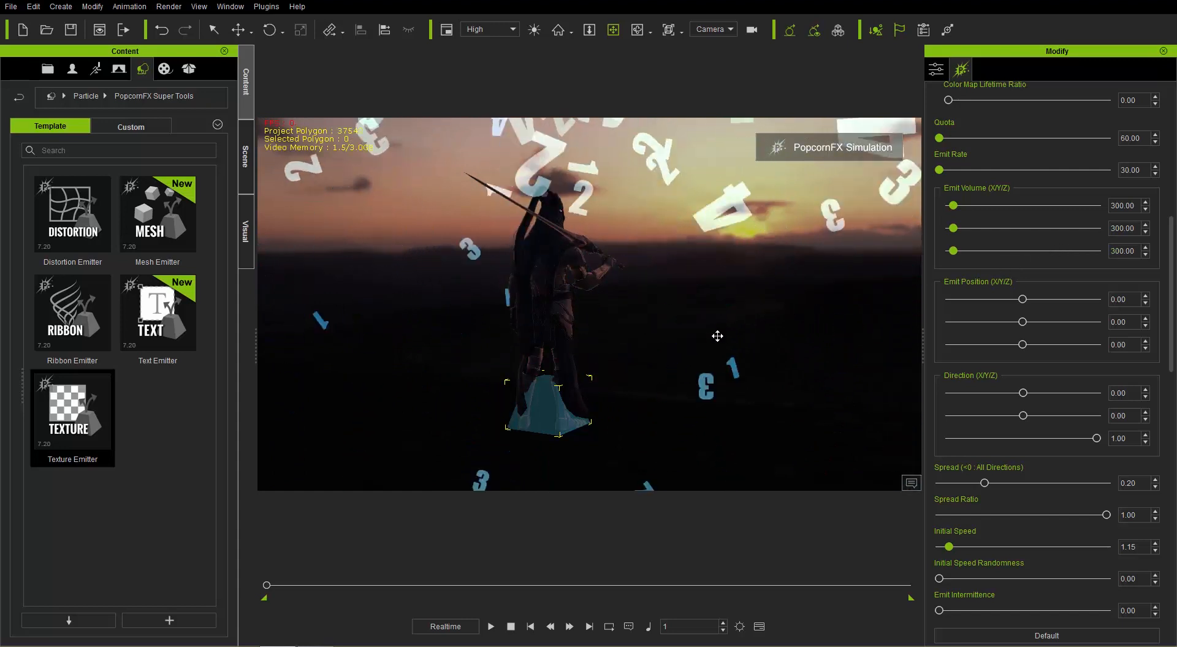
- Set the emitter's Spread, Spread Ratio and Initial Speed to 0.00
scroll(703, 339, down, 4)
scroll(713, 302, down, 3)
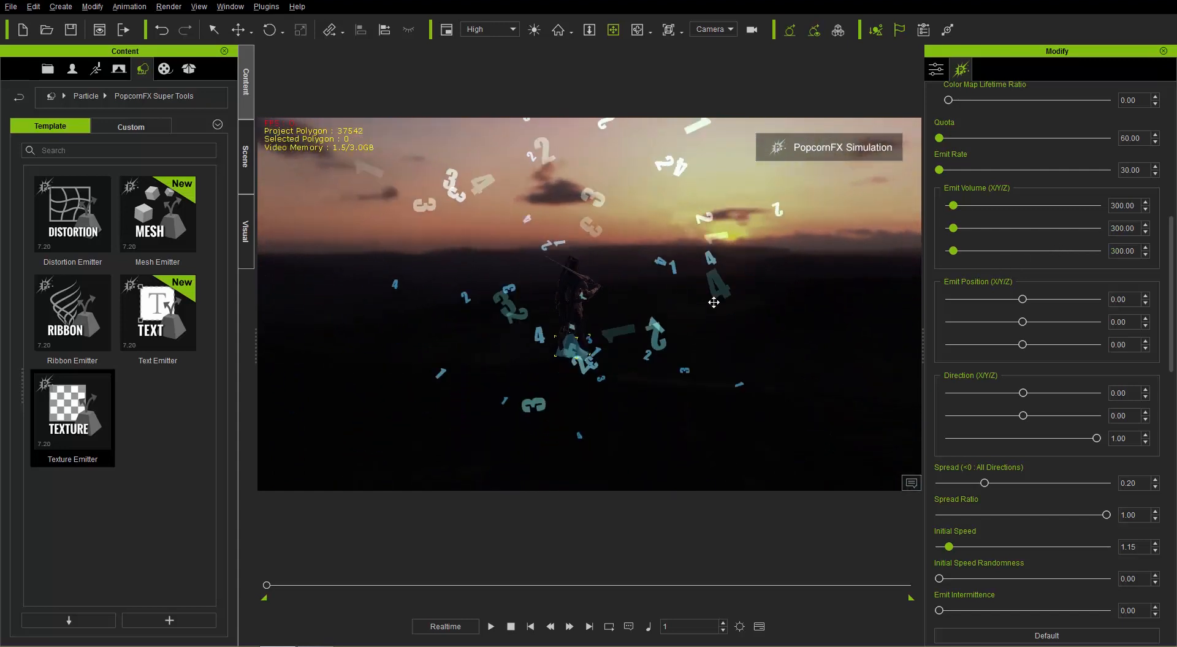
scroll(693, 272, up, 6)
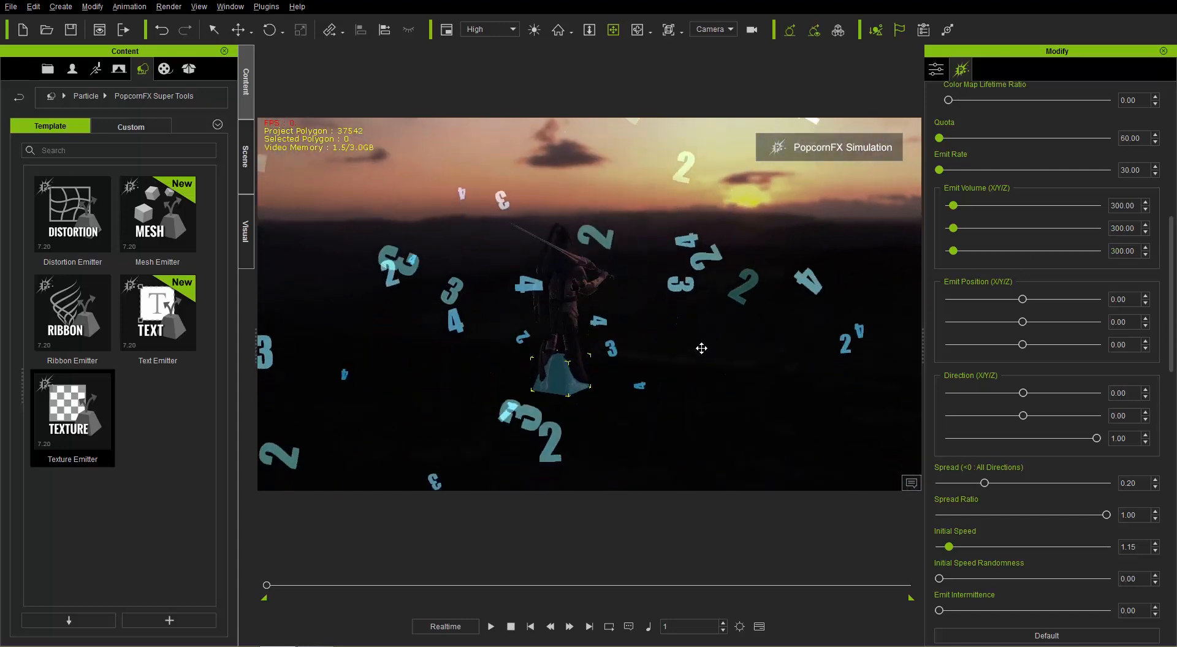
right_drag(709, 324, 678, 309)
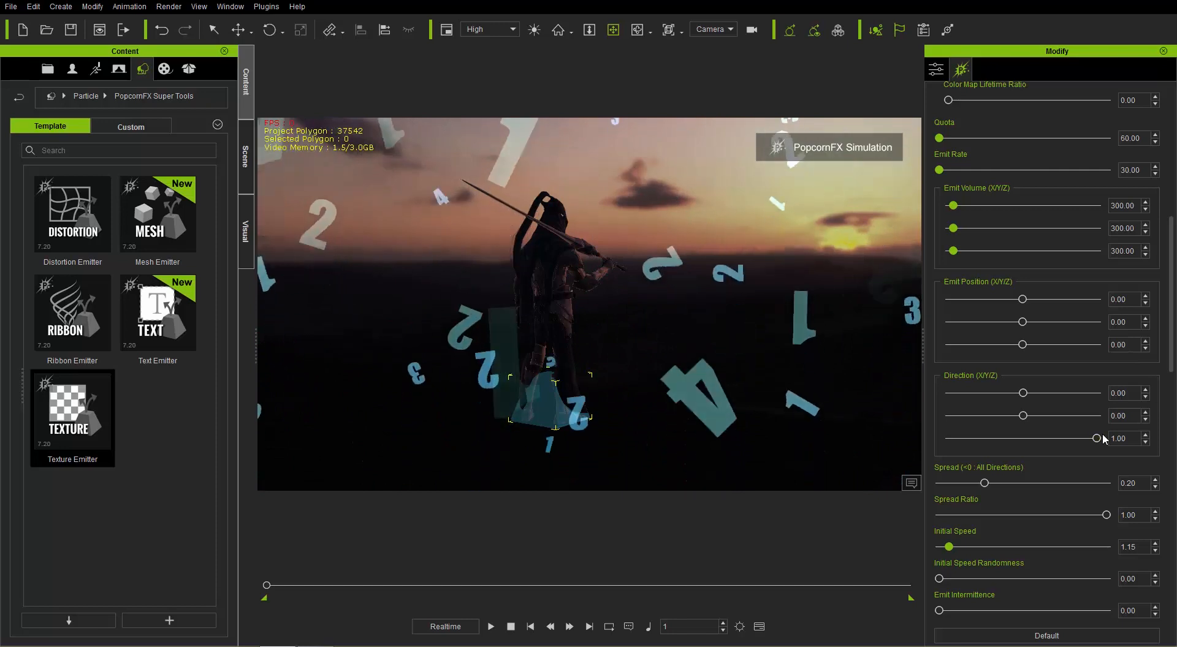
drag(1170, 336, 1106, 415)
double_click(1127, 350)
text(0.00)
click(1139, 446)
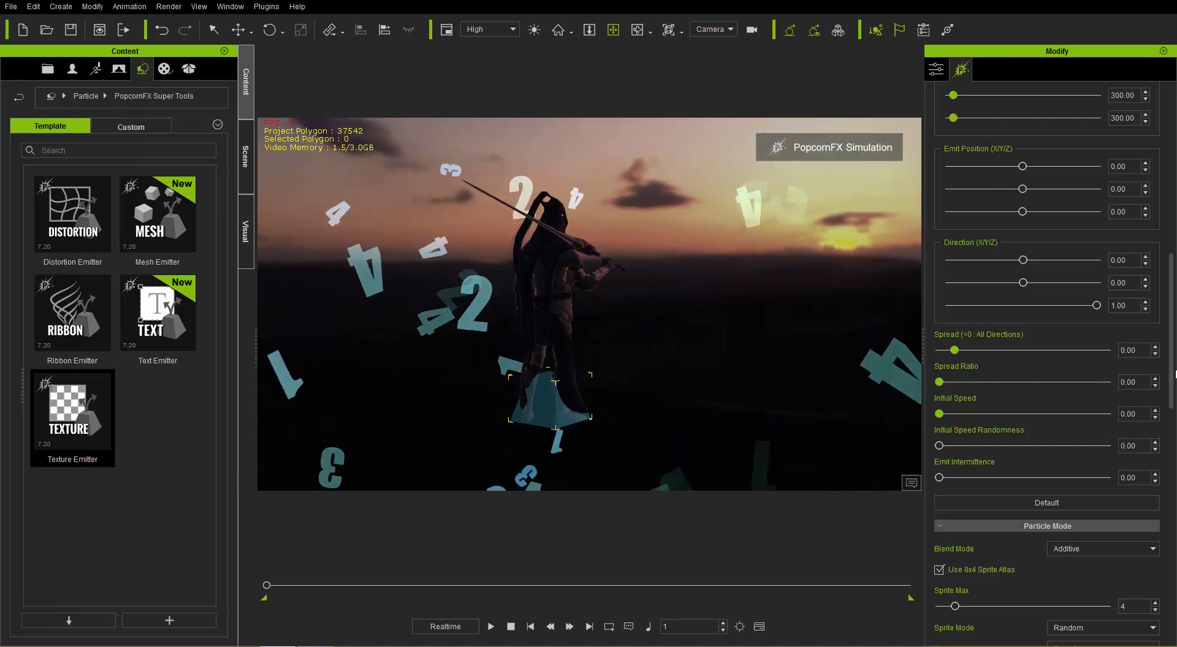
- Select the Emitter/Additive_32 particle resource and keep the Blend Mode at Additive
scroll(1172, 372, down, 10)
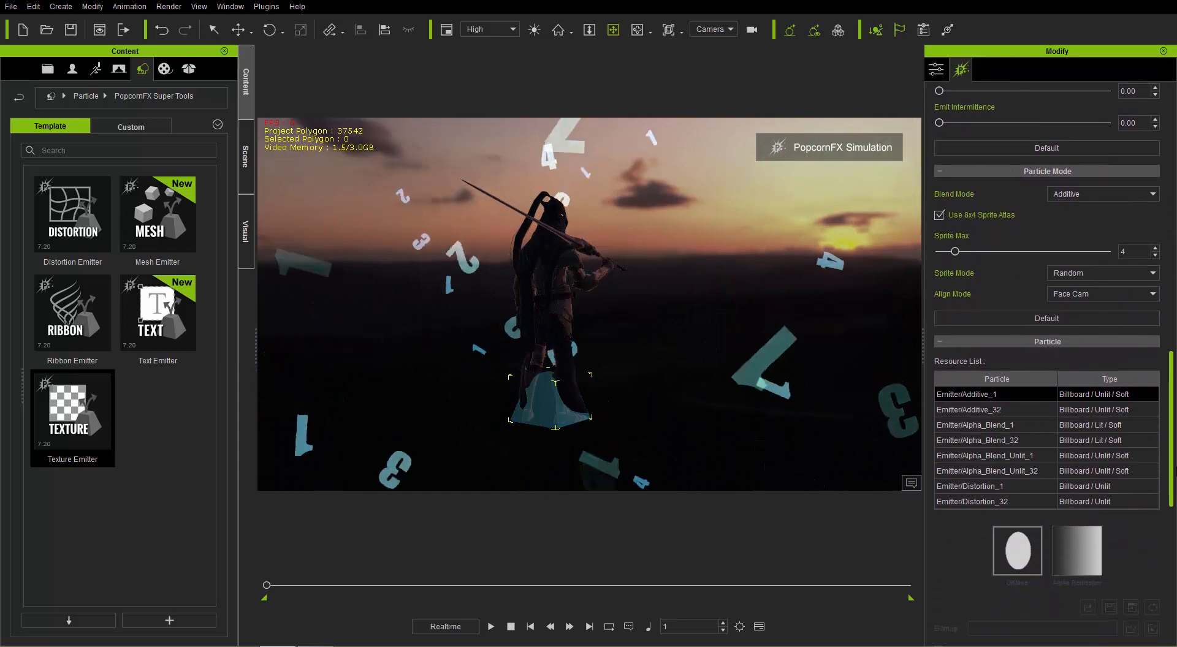
mouse_move(1175, 469)
mouse_down()
mouse_move(1176, 445)
mouse_move(1174, 468)
mouse_move(1172, 458)
mouse_up()
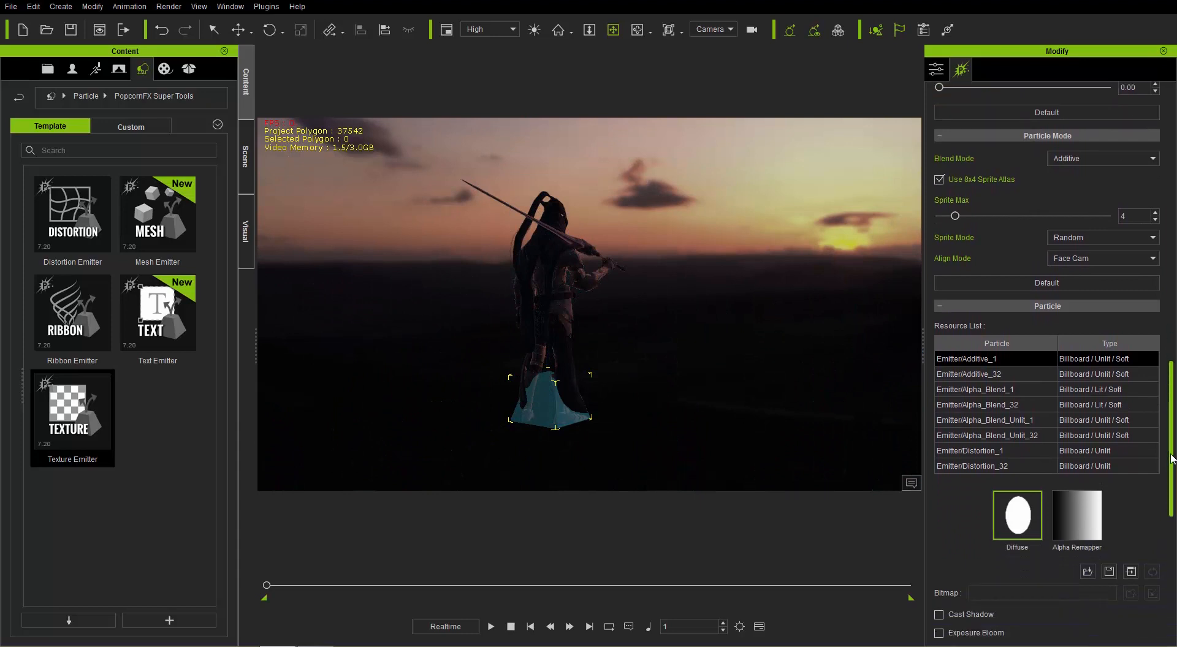
click(996, 375)
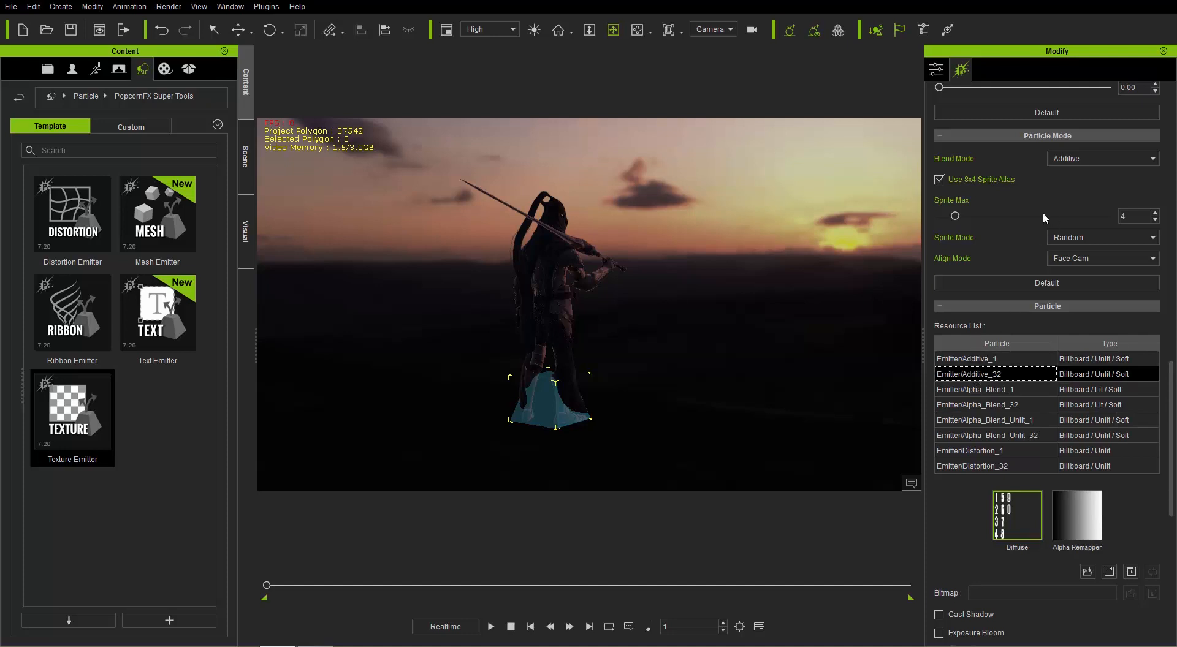
click(1095, 157)
- Preview the "diffuse ray" image from the God Rays folder and load it as the Emitter/Additive_32 Diffuse texture
double_click(1019, 521)
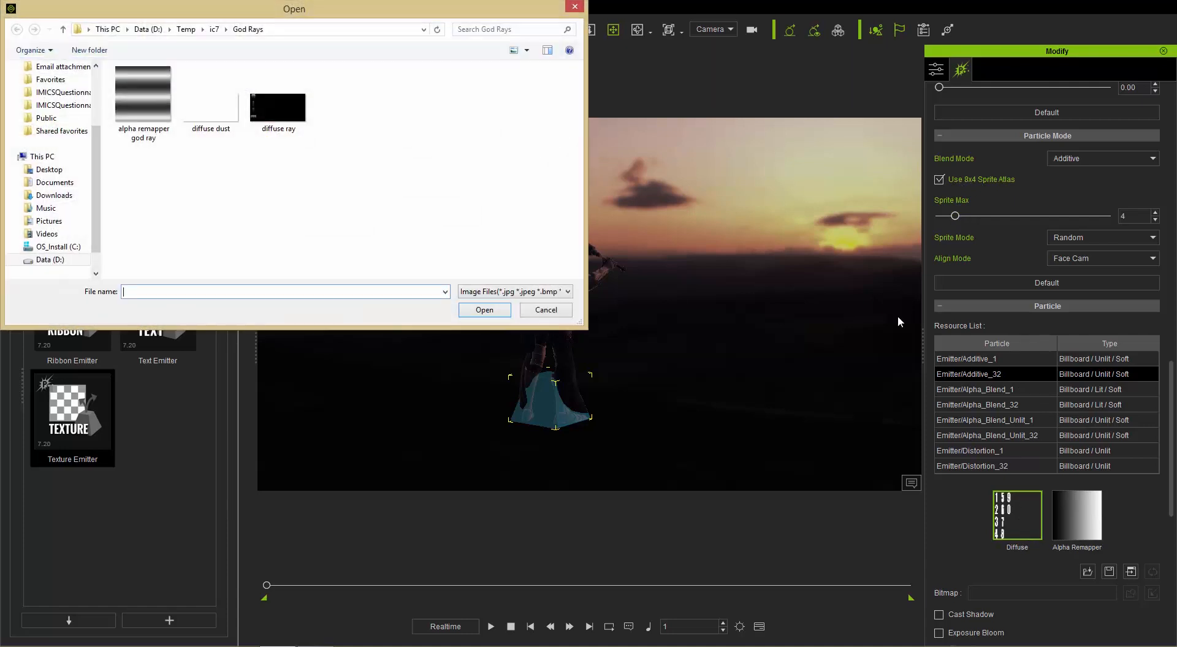
right_click(276, 114)
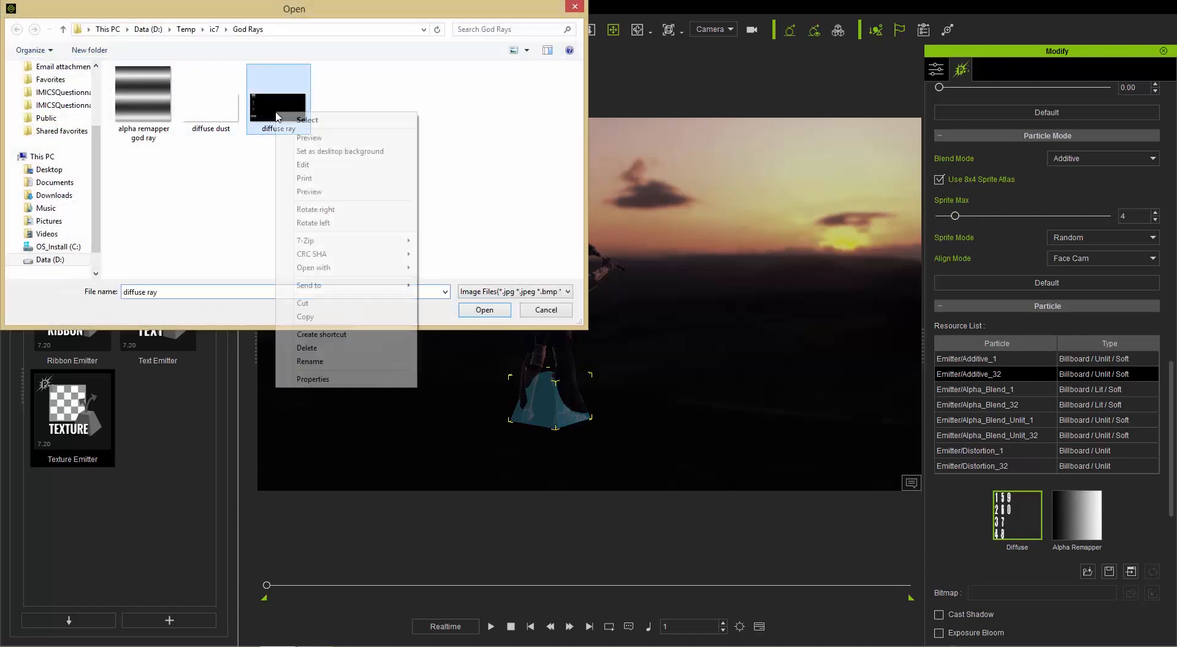
click(309, 138)
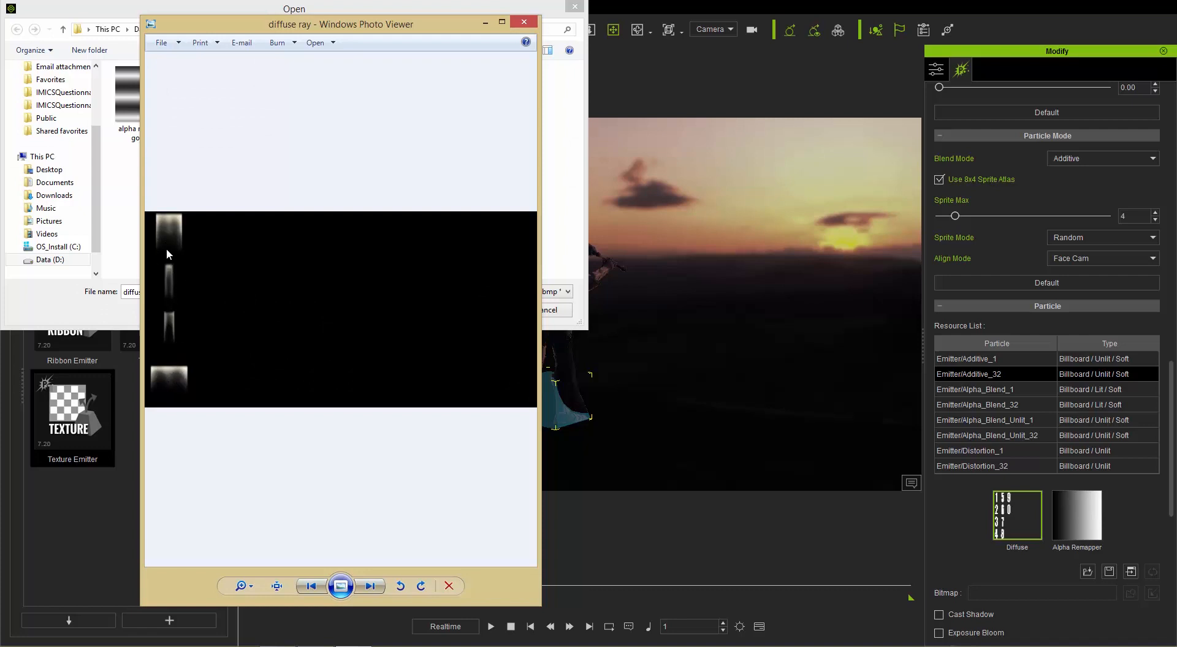
click(524, 22)
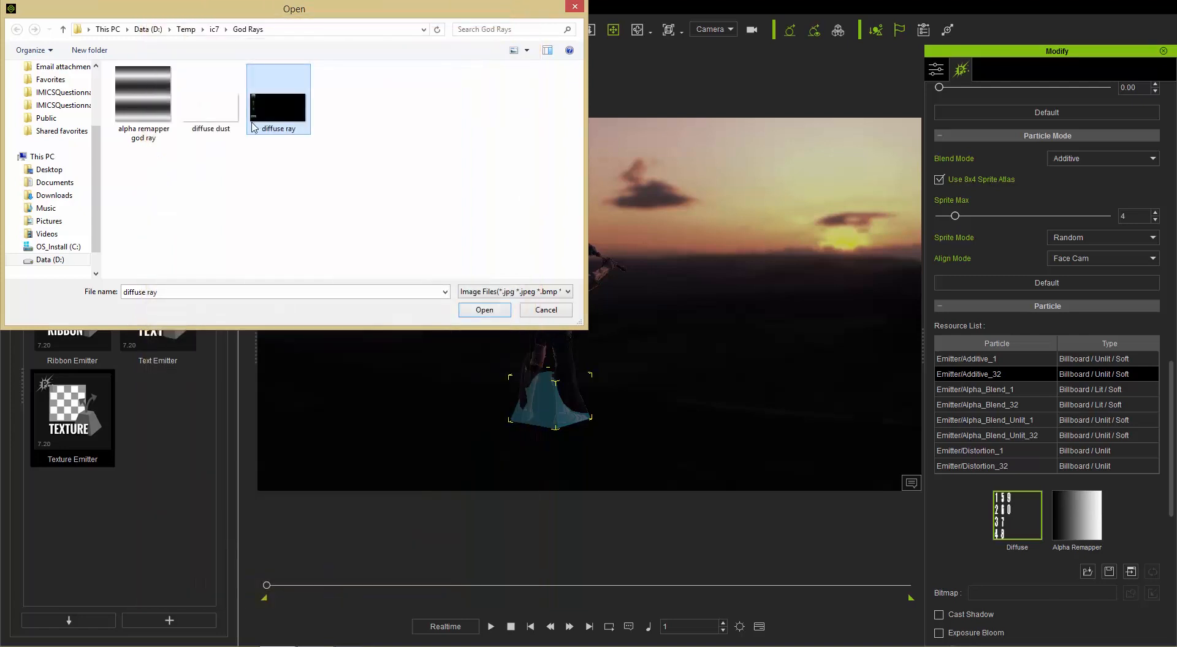
double_click(270, 113)
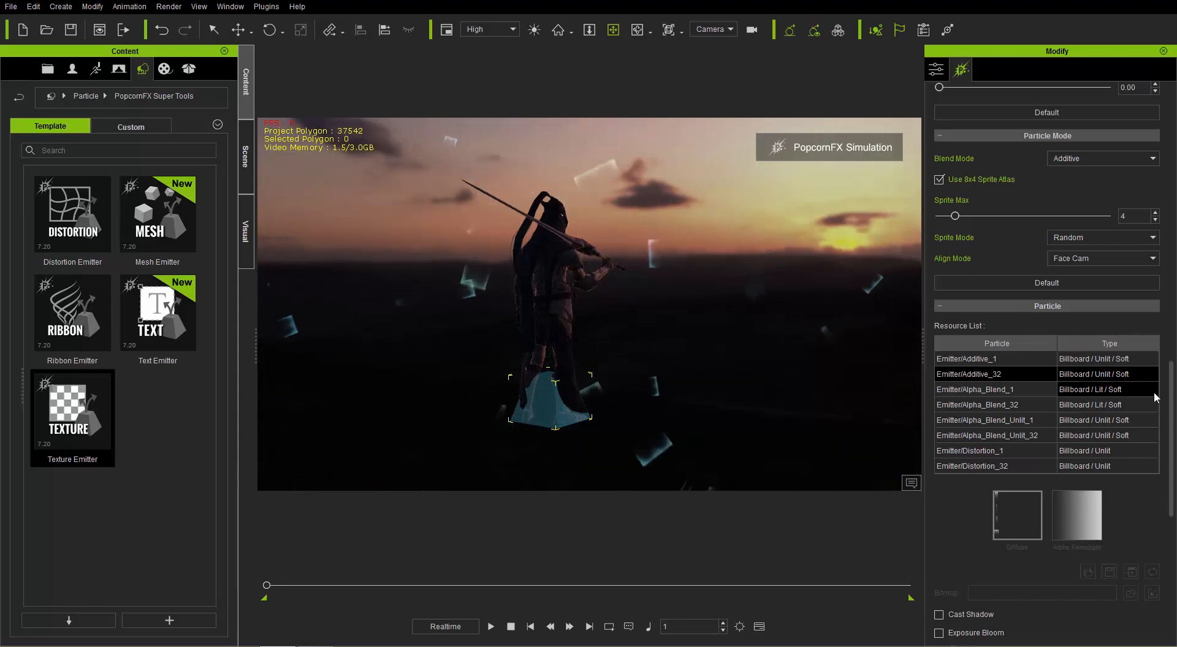
- Set the particle rotation's Angular Velocity Min, Angular Velocity Max and Rotation Speed Increment Amount to 0
scroll(1042, 361, down, 5)
scroll(1150, 492, down, 2)
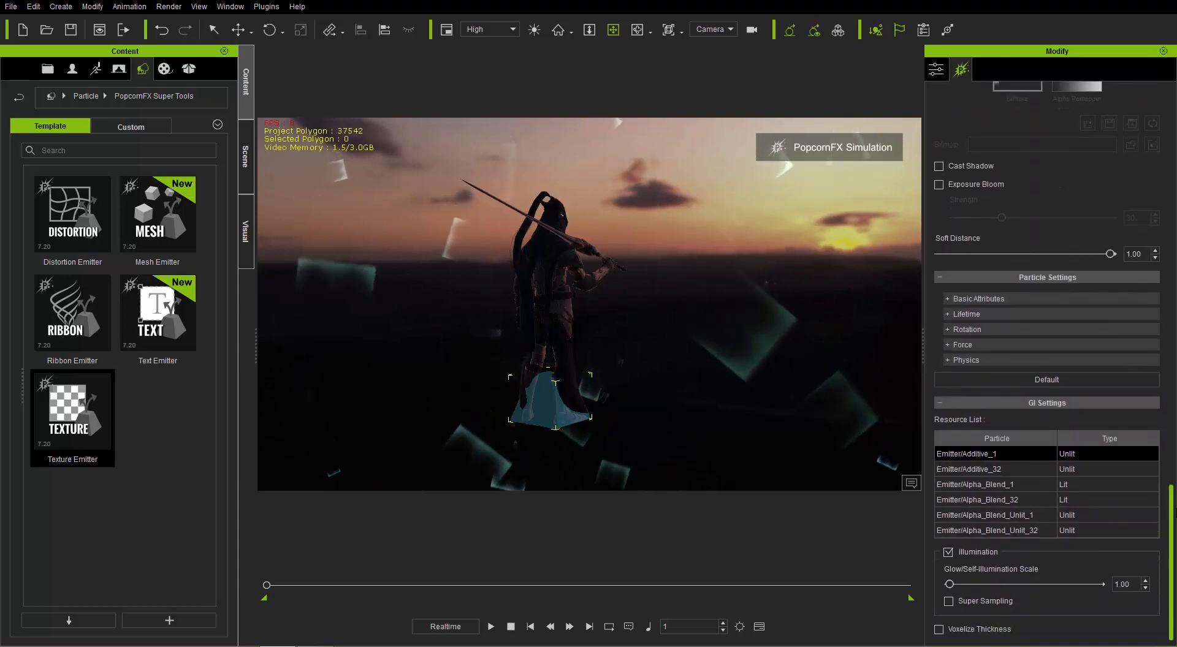
click(978, 330)
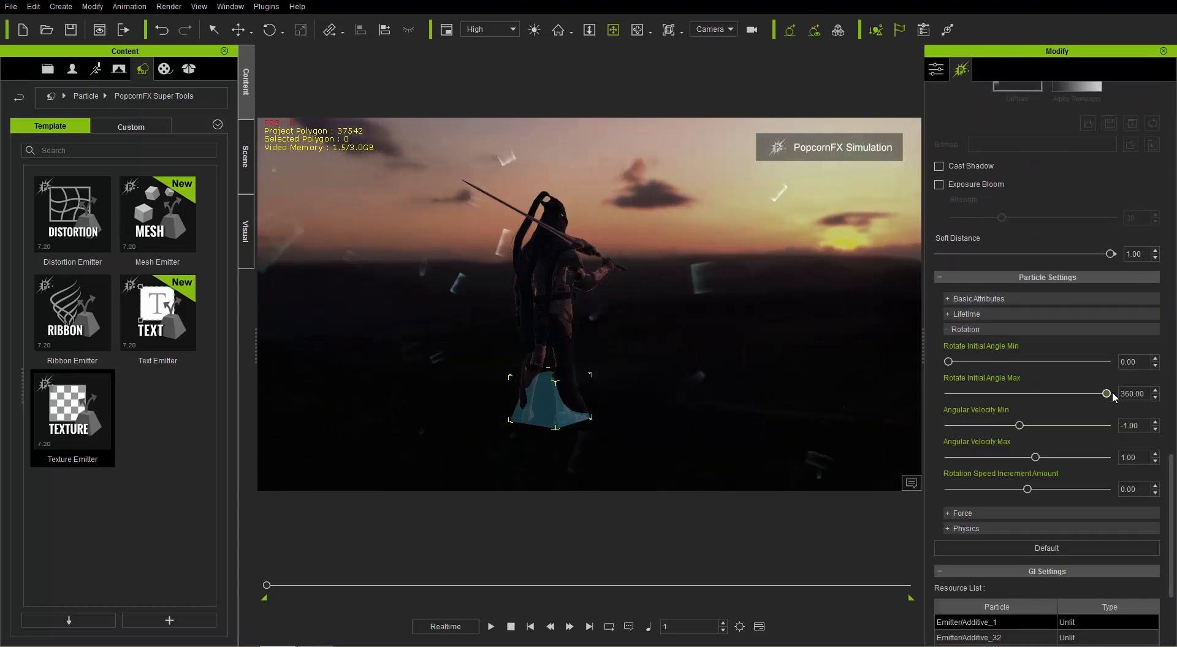
double_click(1131, 425)
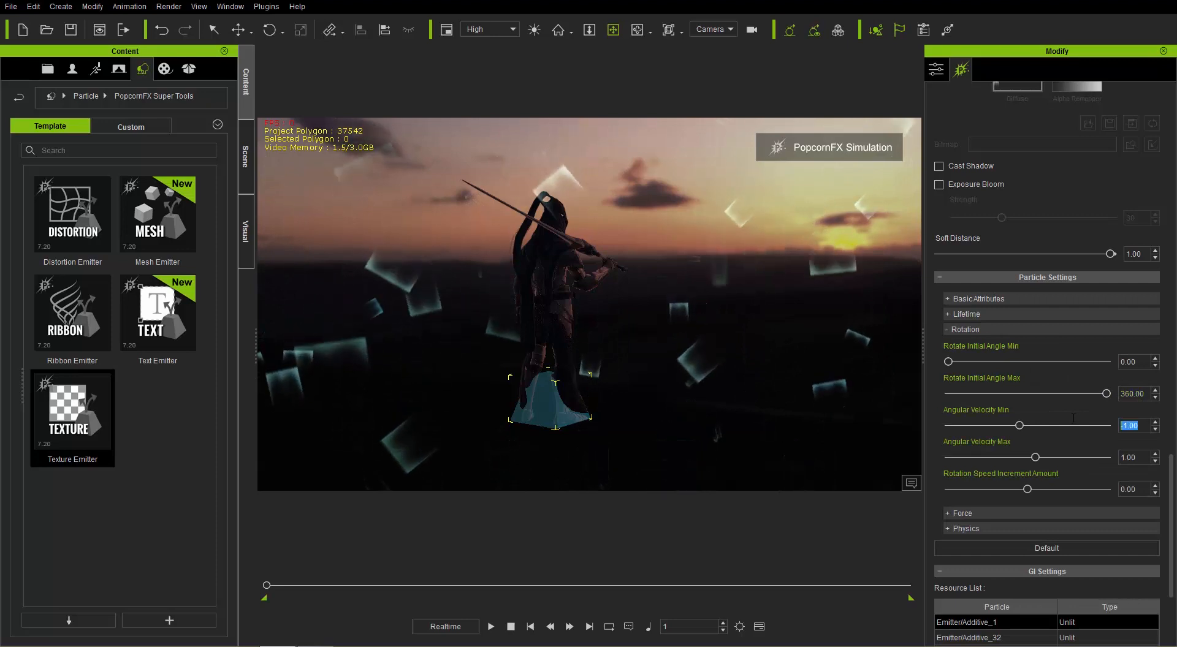
text(0)
key(Tab)
text(0)
key(Tab)
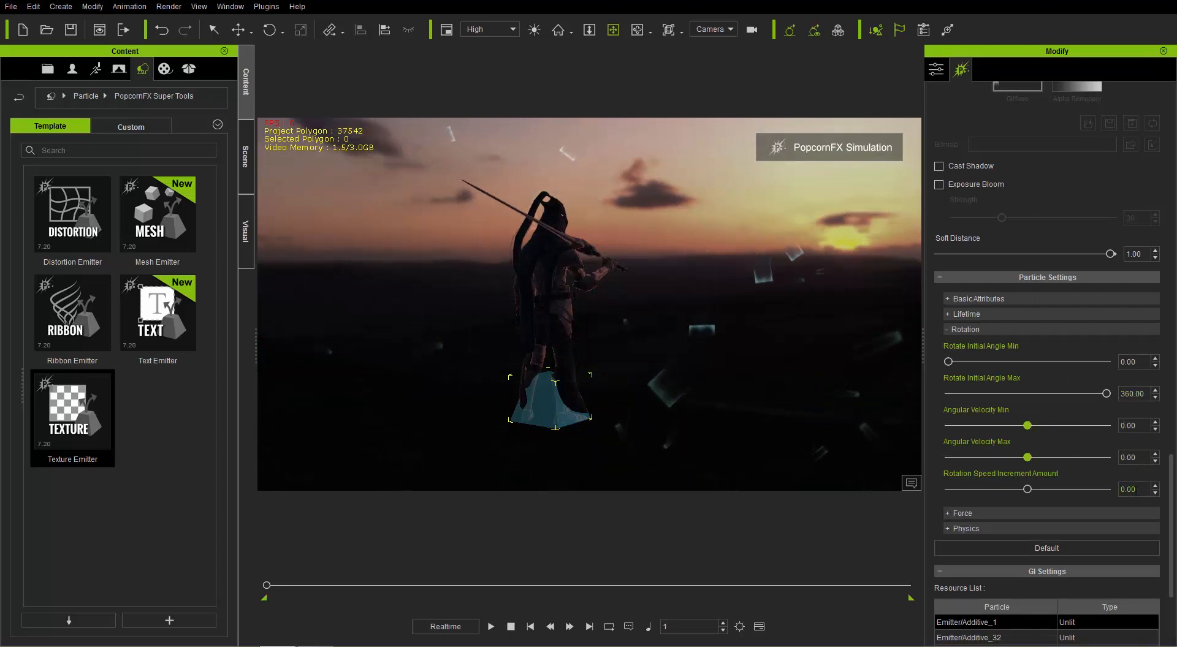
text(0)
key(Return)
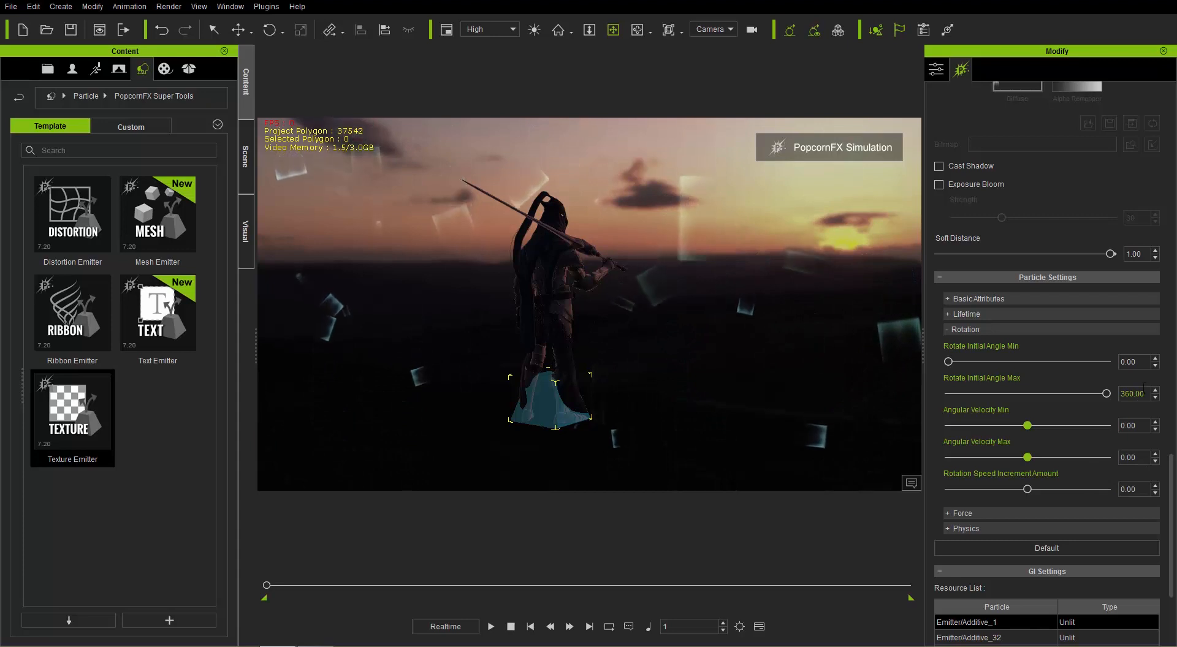
- Set the particles' Rotate Initial Angle Min and Rotate Initial Angle Max both to 45
double_click(1129, 363)
text(45)
key(Return)
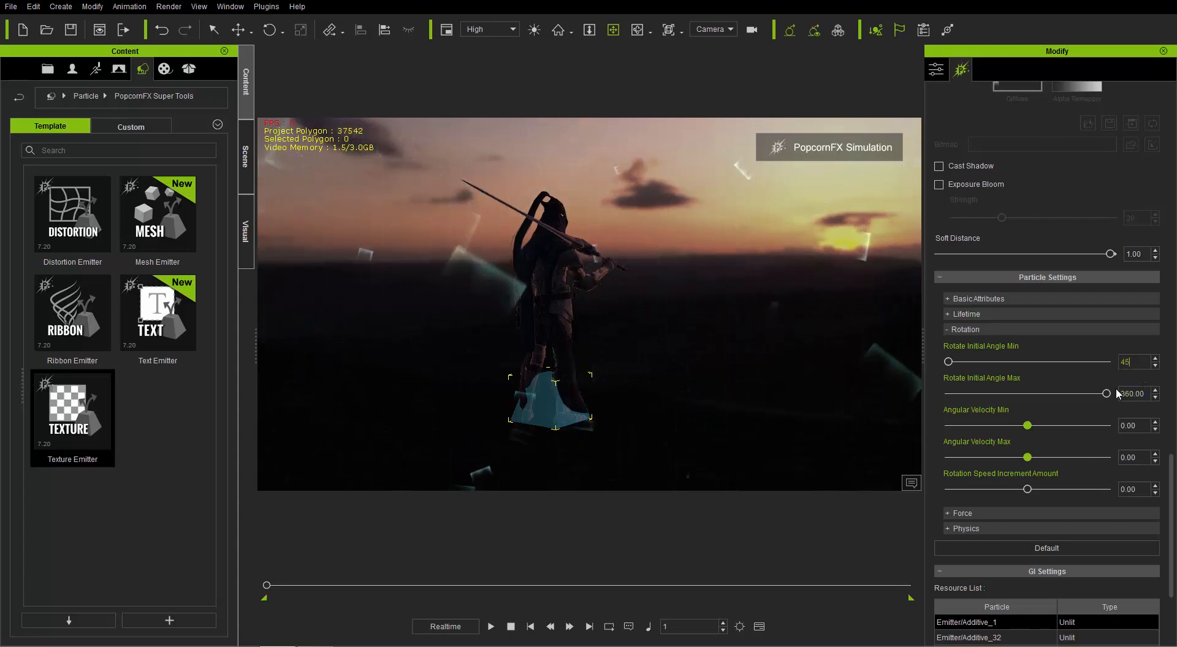
double_click(1129, 394)
text(45)
key(Return)
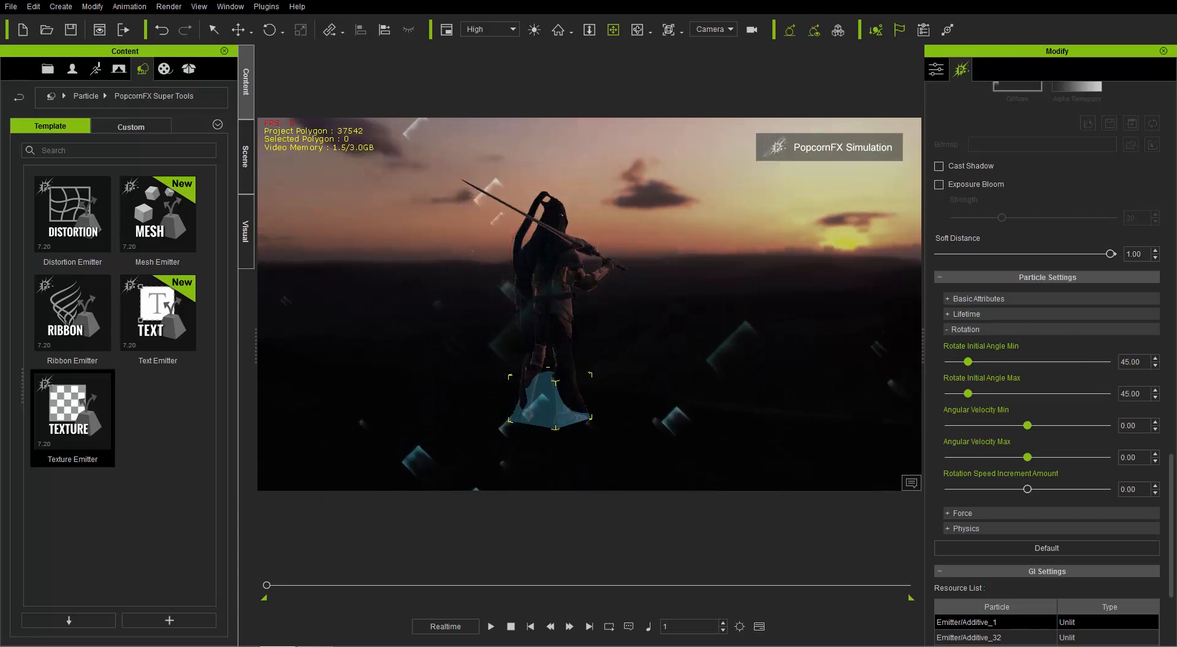
click(982, 329)
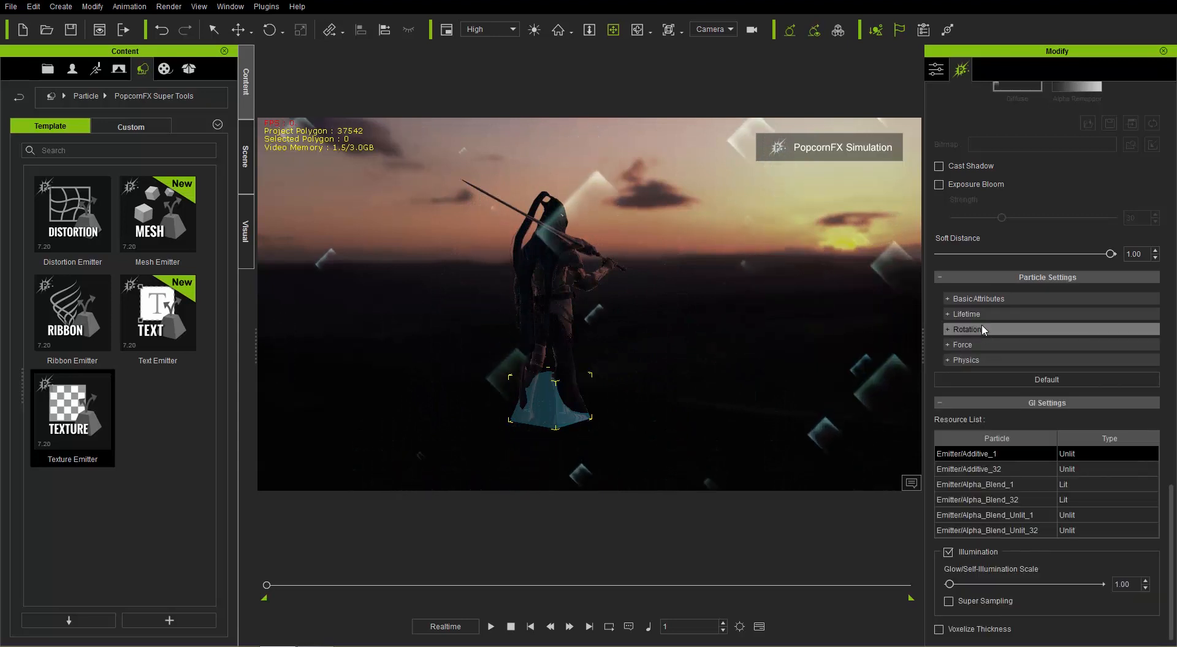
- Set the particles' Life Min and Life Max to 5 seconds in the basic attributes
click(978, 300)
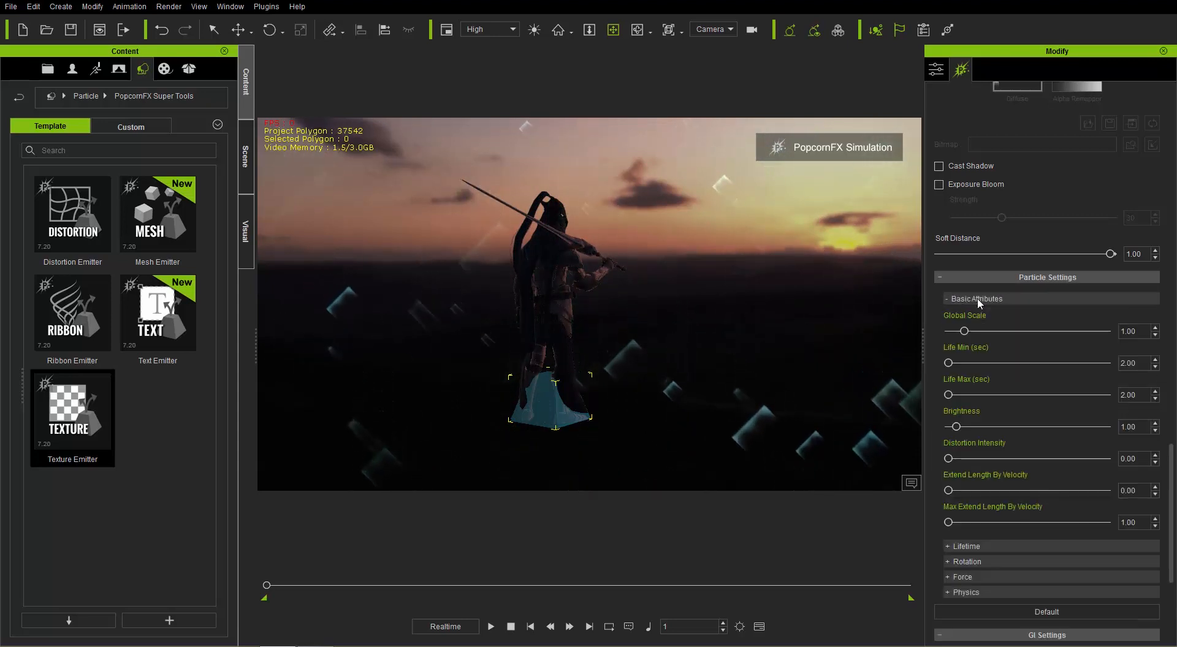
double_click(1131, 363)
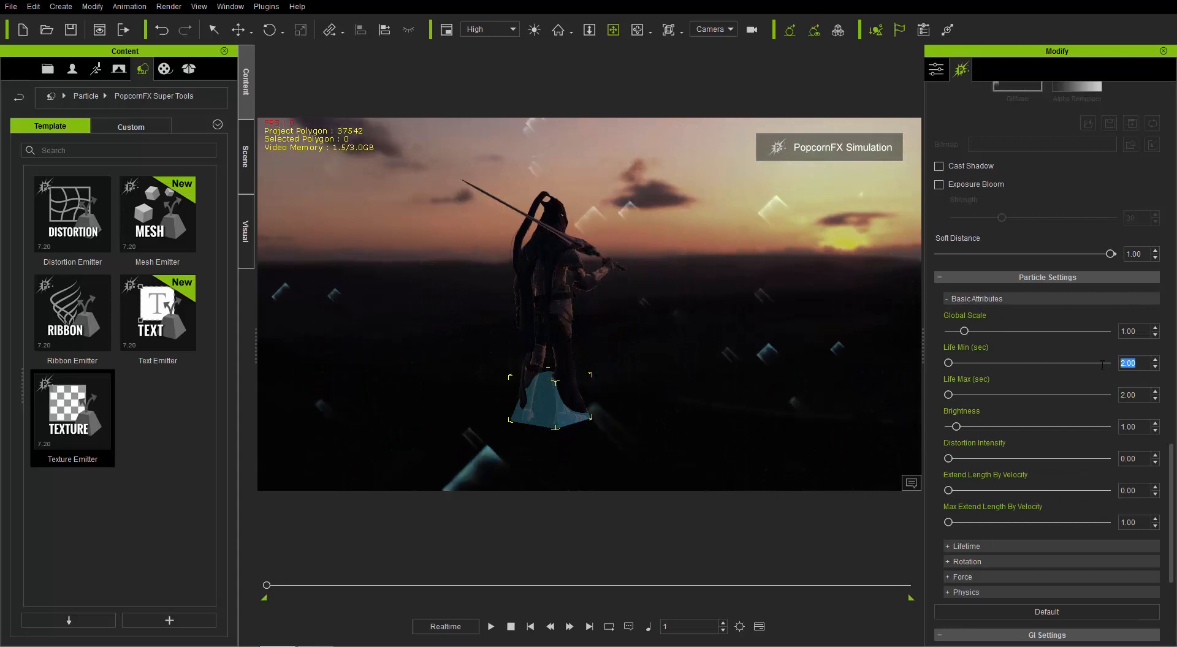
text(5)
key(Tab)
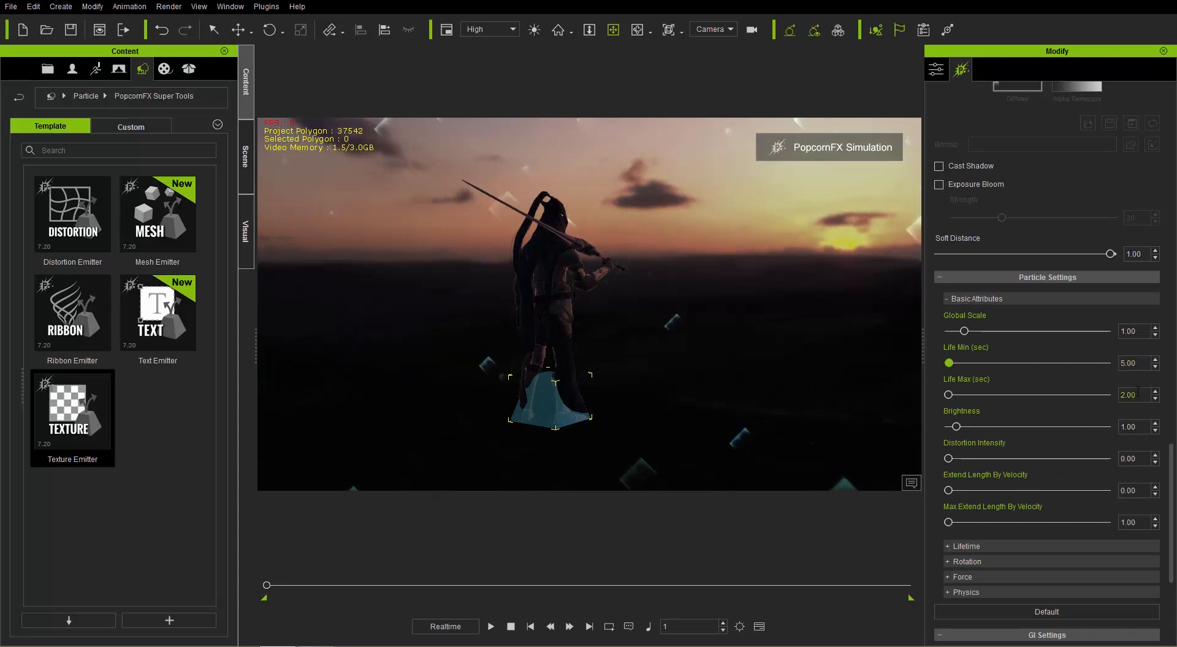
text(5)
key(Return)
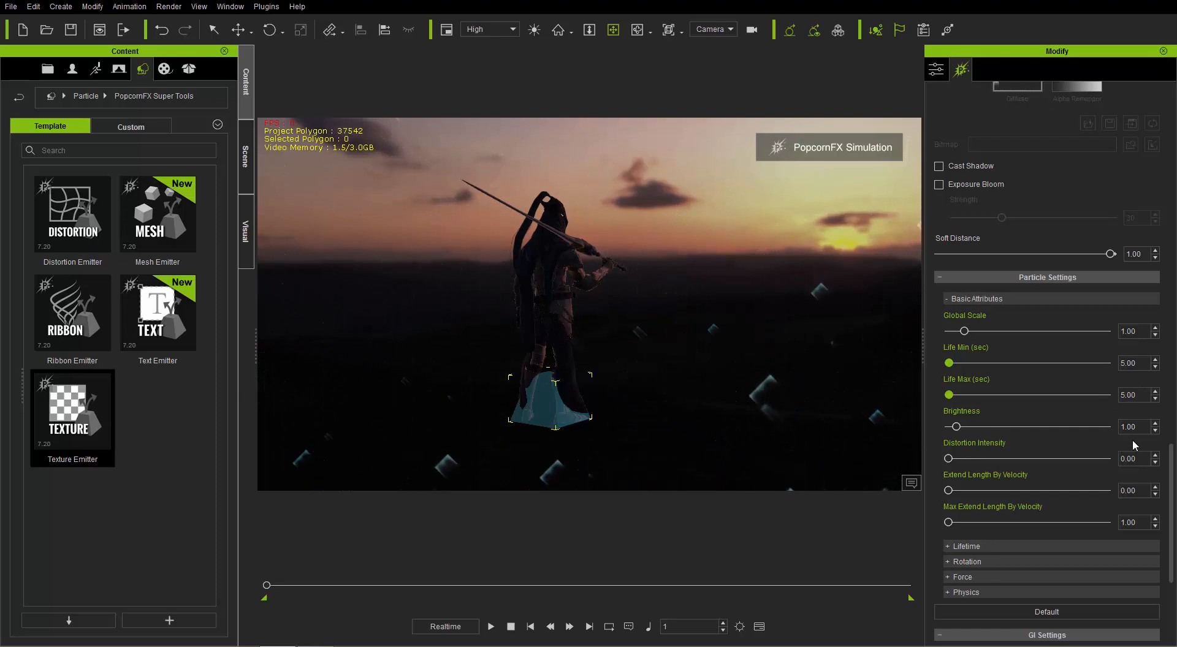
- Set the particles' Brightness to 5 and their Global Scale to 0.1 in the basic attributes
text(5)
key(Return)
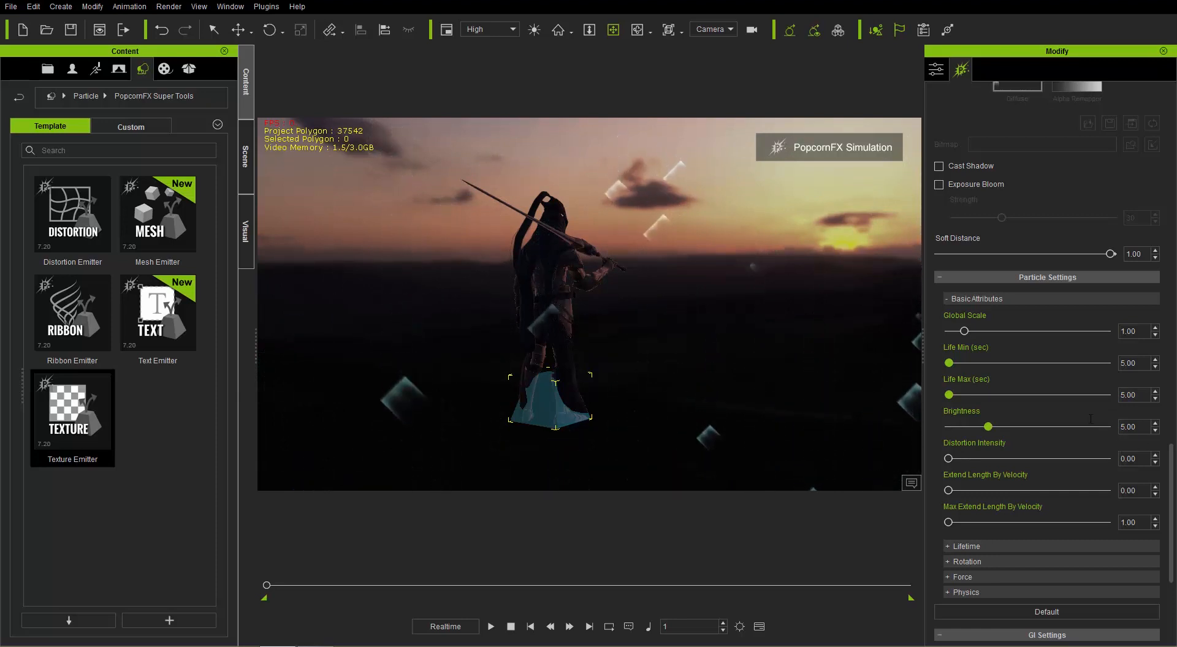
drag(1138, 332, 1099, 332)
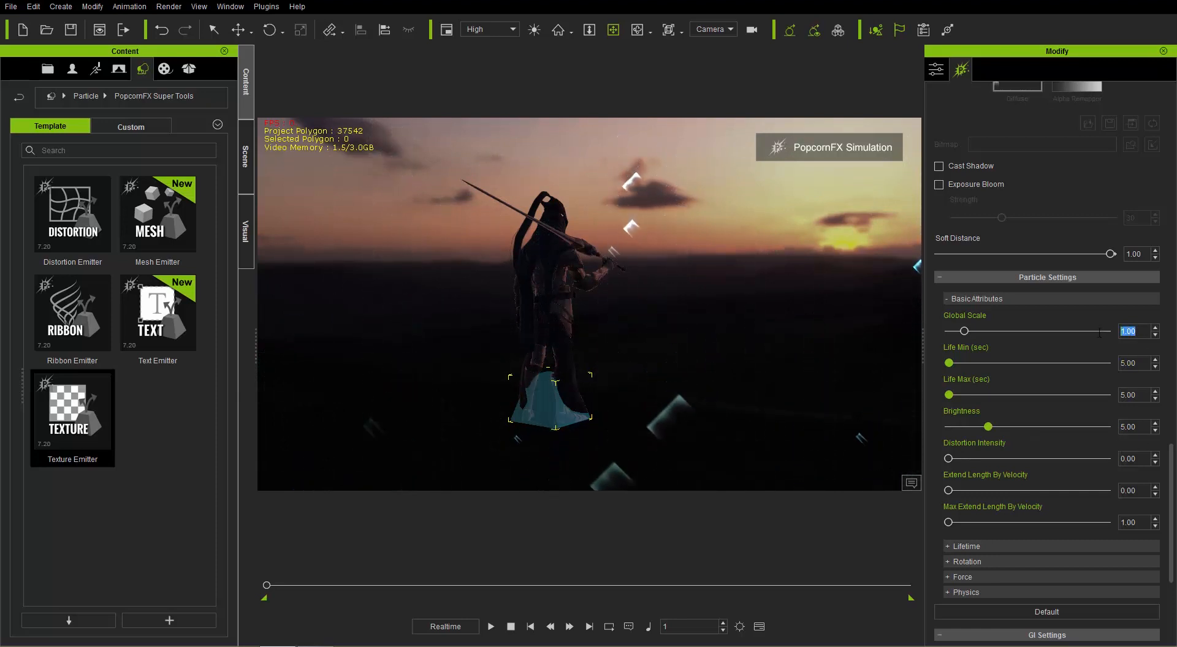
text(0.1)
key(Return)
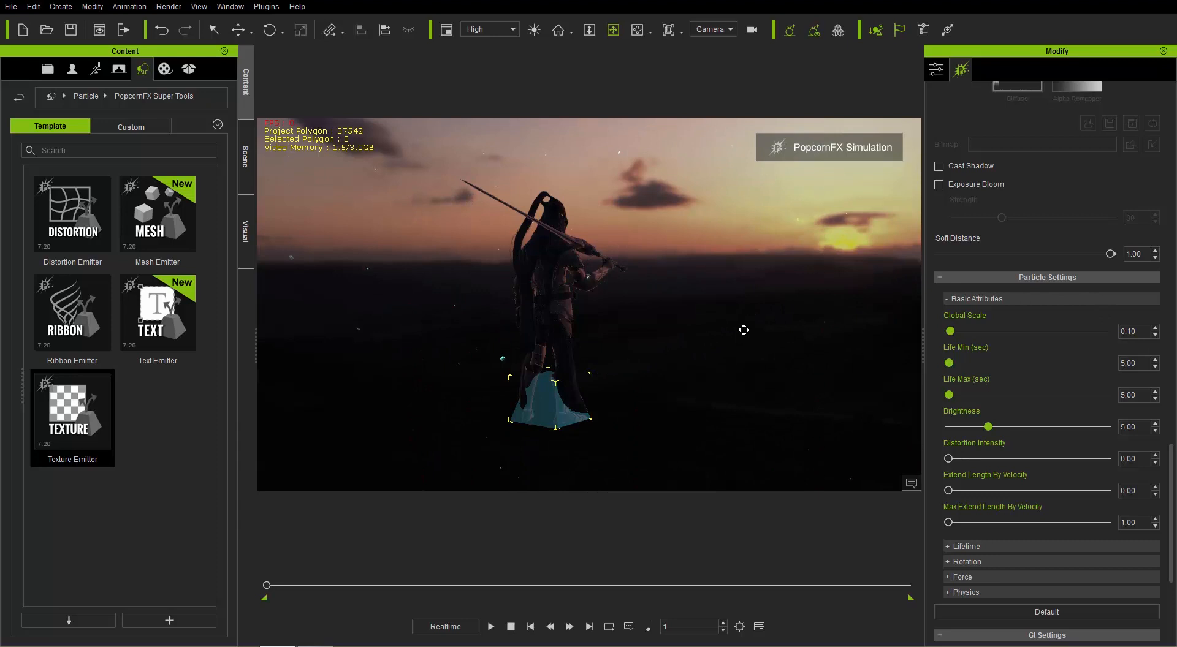
click(984, 300)
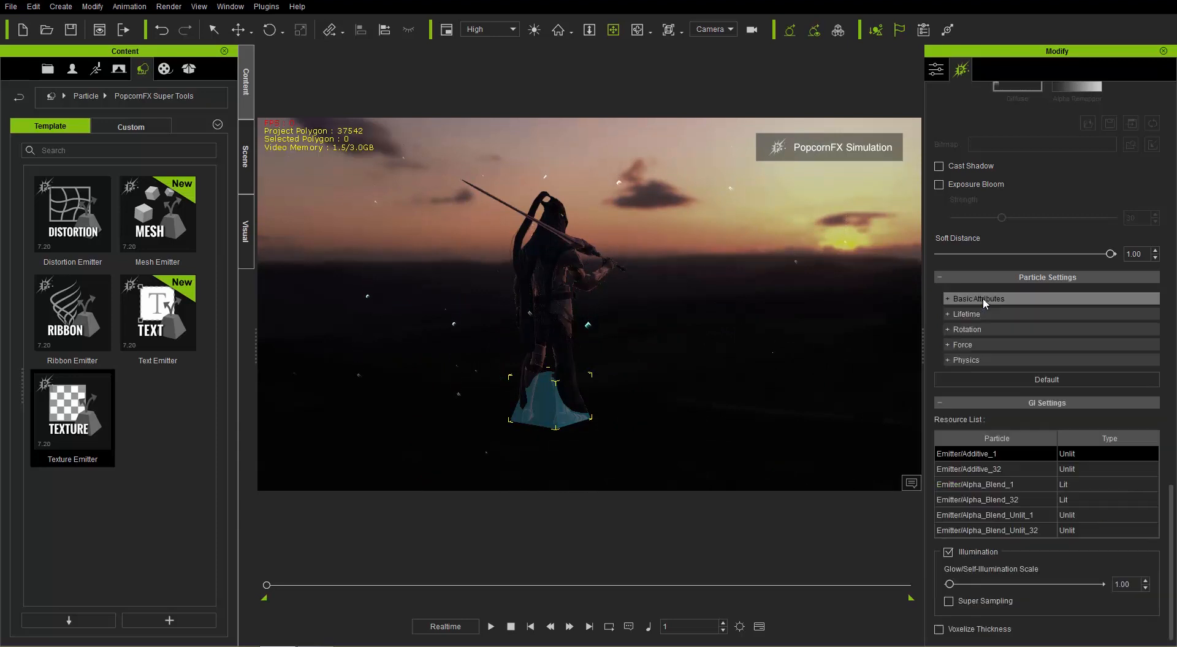
- In the particles' lifetime settings, set Start Opacity to 0.00, Middle Opacity to 0.13 and Start Width to 300
click(983, 315)
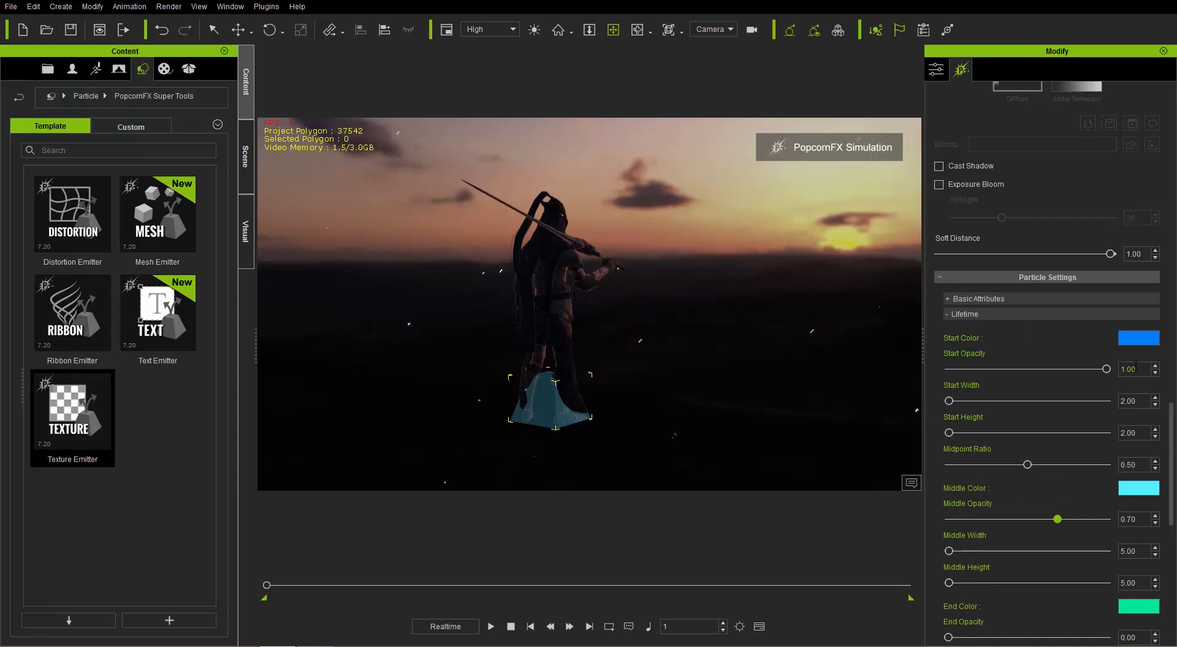
drag(1173, 460, 1175, 472)
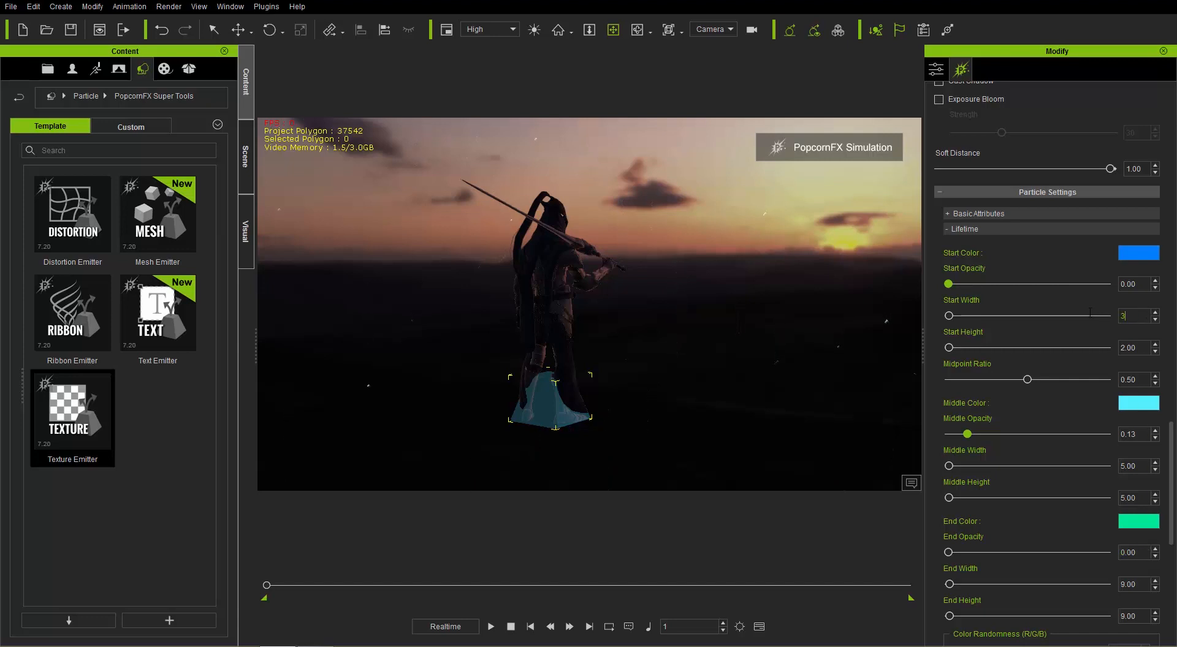
key(Return)
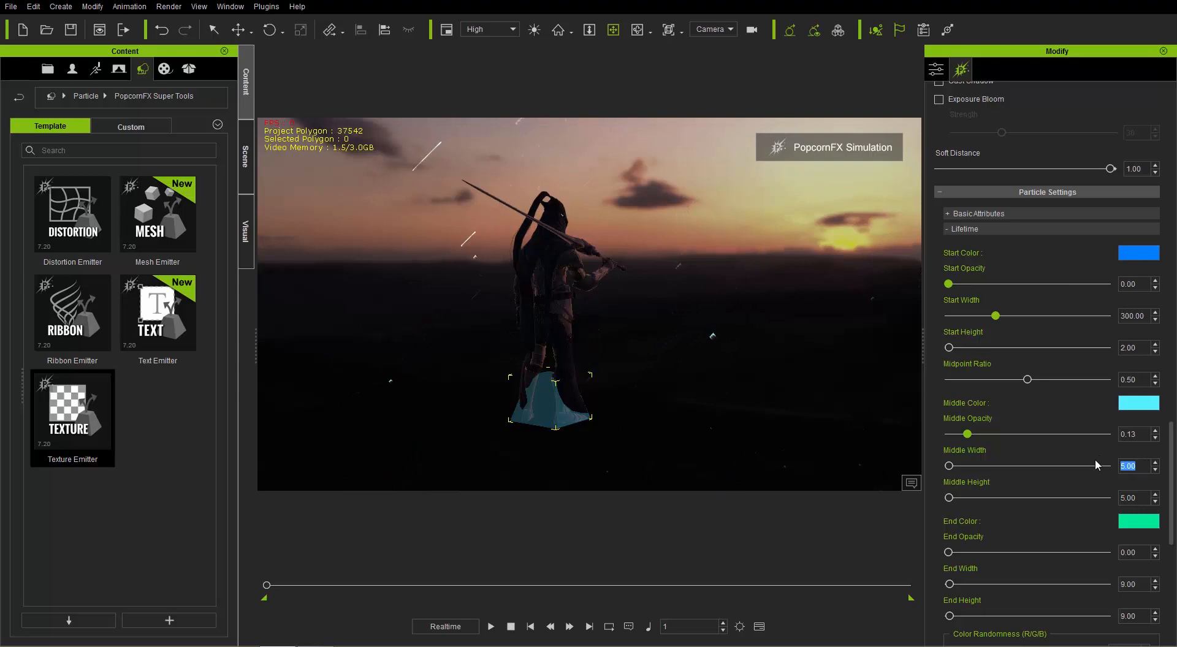
- Set the particles' lifetime Middle Width to 390 and End Width to 200
text(390)
key(Return)
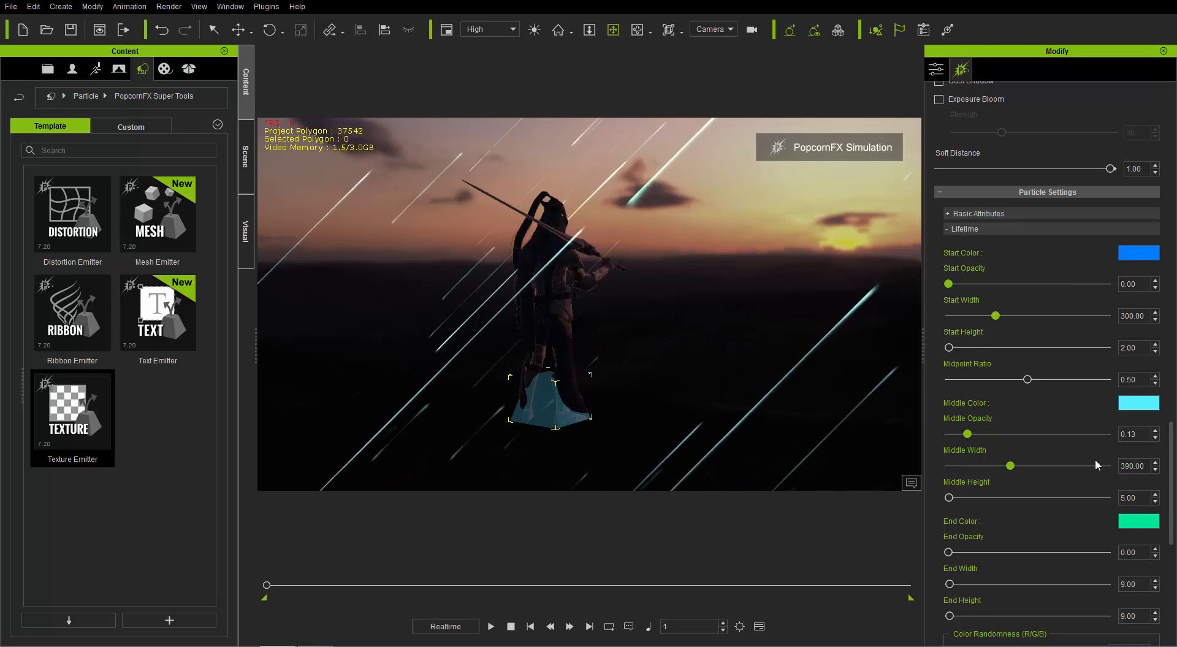
scroll(1117, 465, down, 2)
drag(1175, 523, 1176, 538)
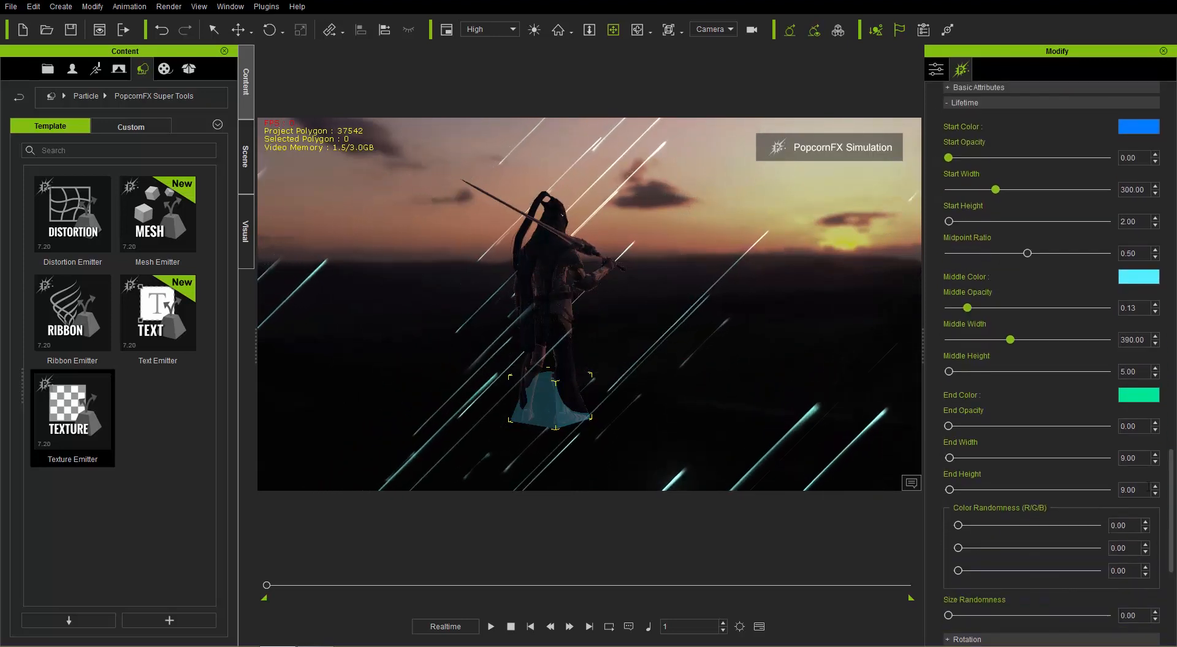
drag(1139, 459, 1087, 464)
text(200)
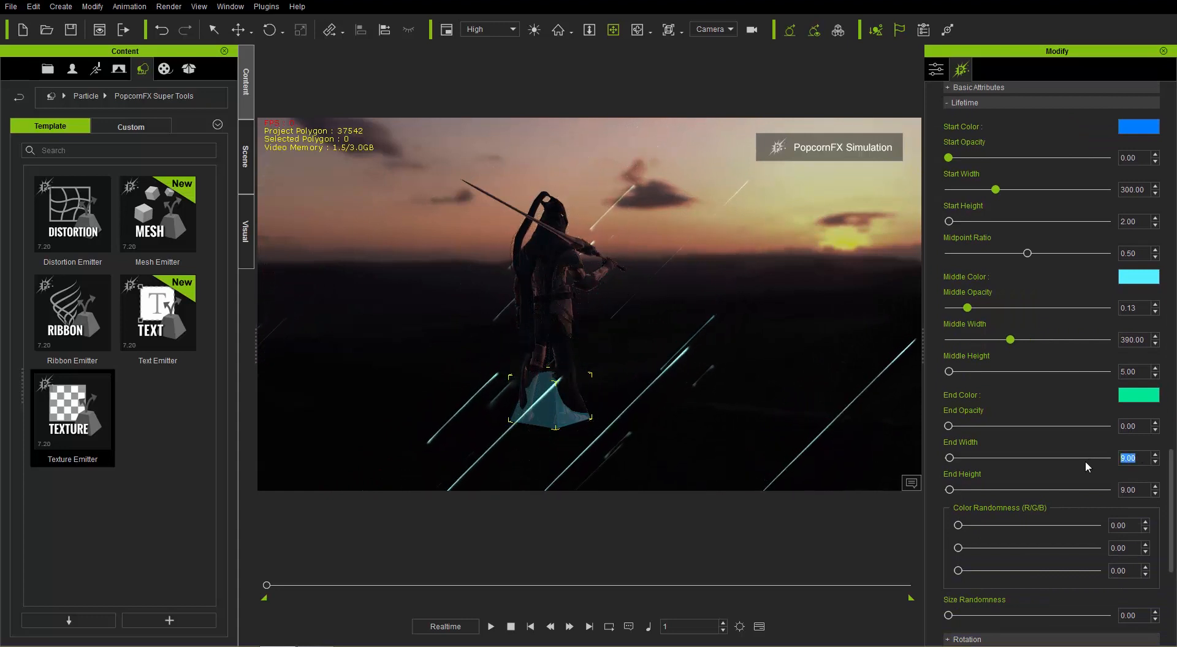
key(Return)
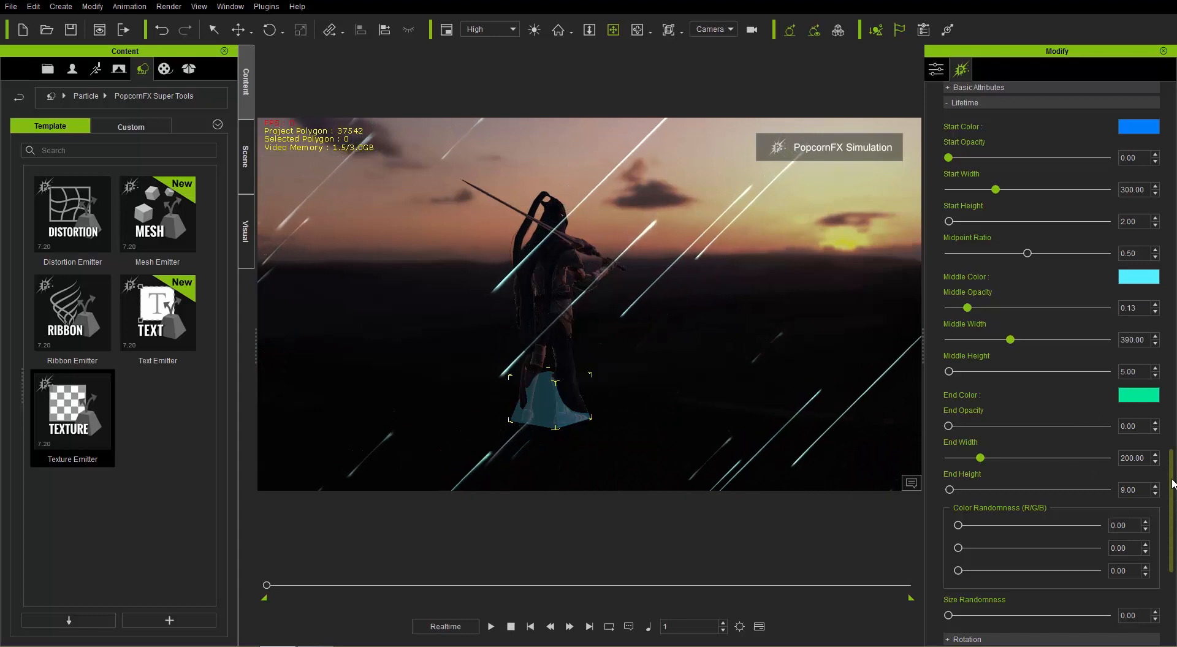
- Set the particles' lifetime Start Height to 500 and Middle Height to 650
drag(1172, 484, 1172, 468)
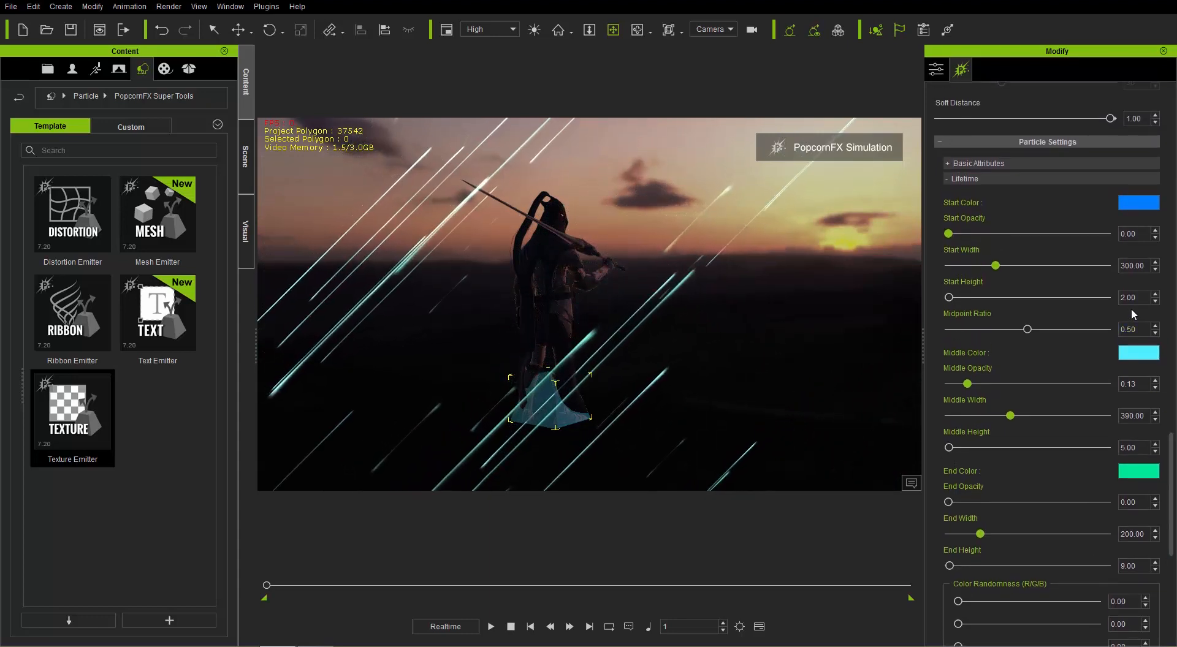
drag(1138, 298, 1061, 300)
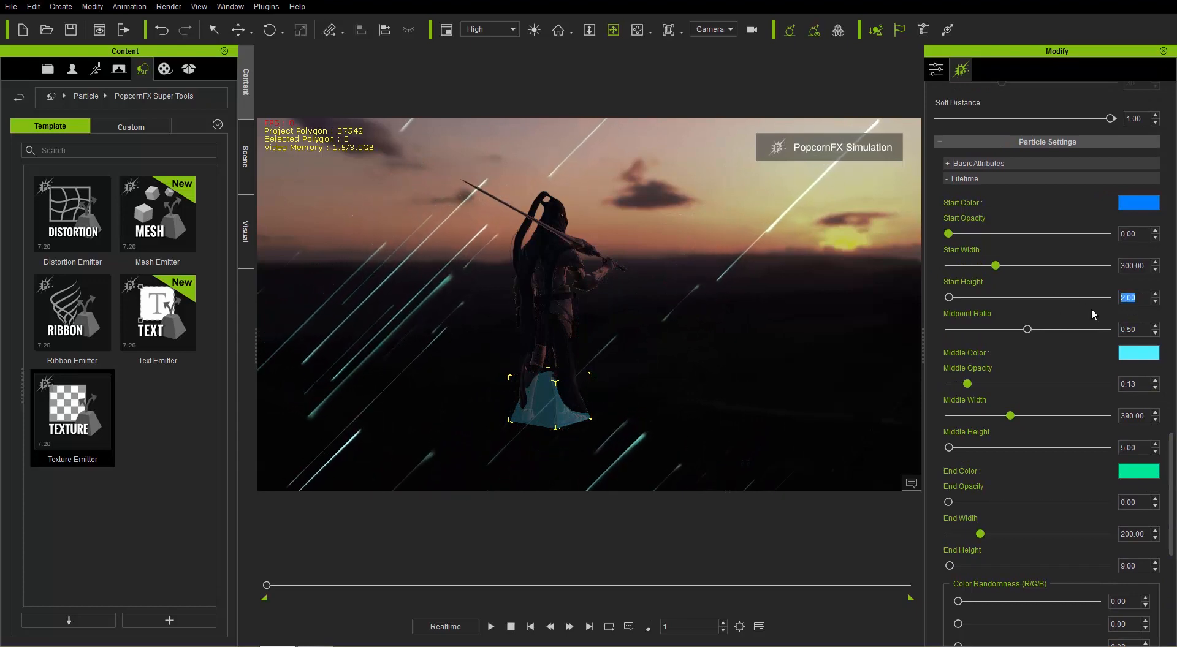
text(500)
key(Return)
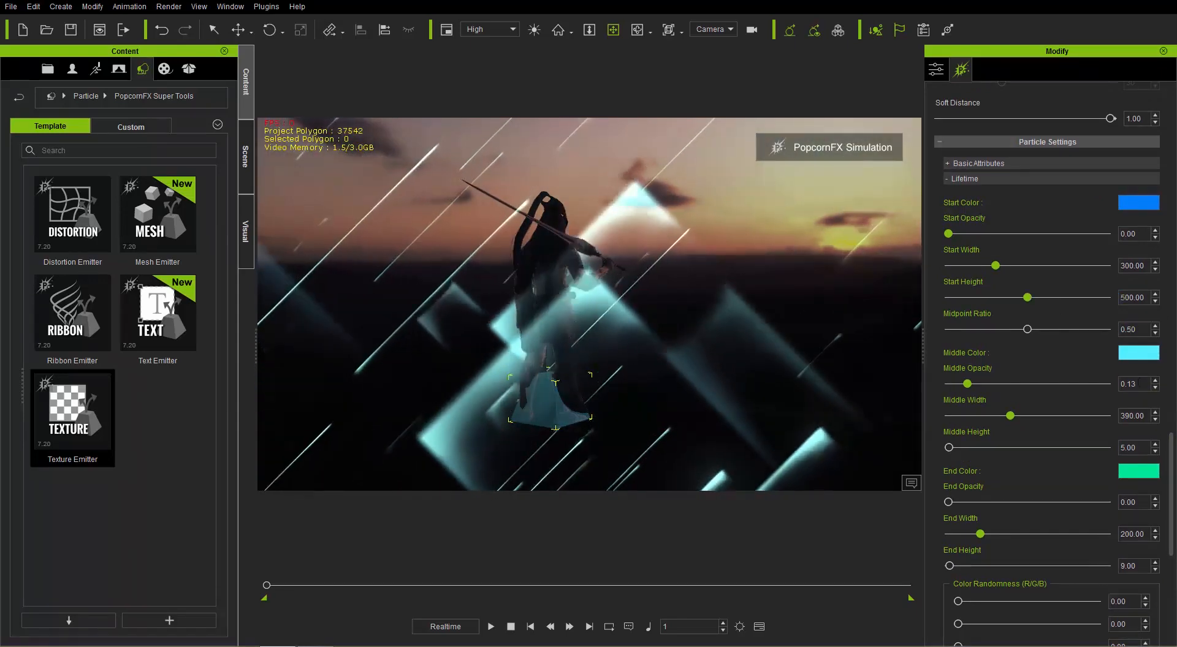
click(1143, 447)
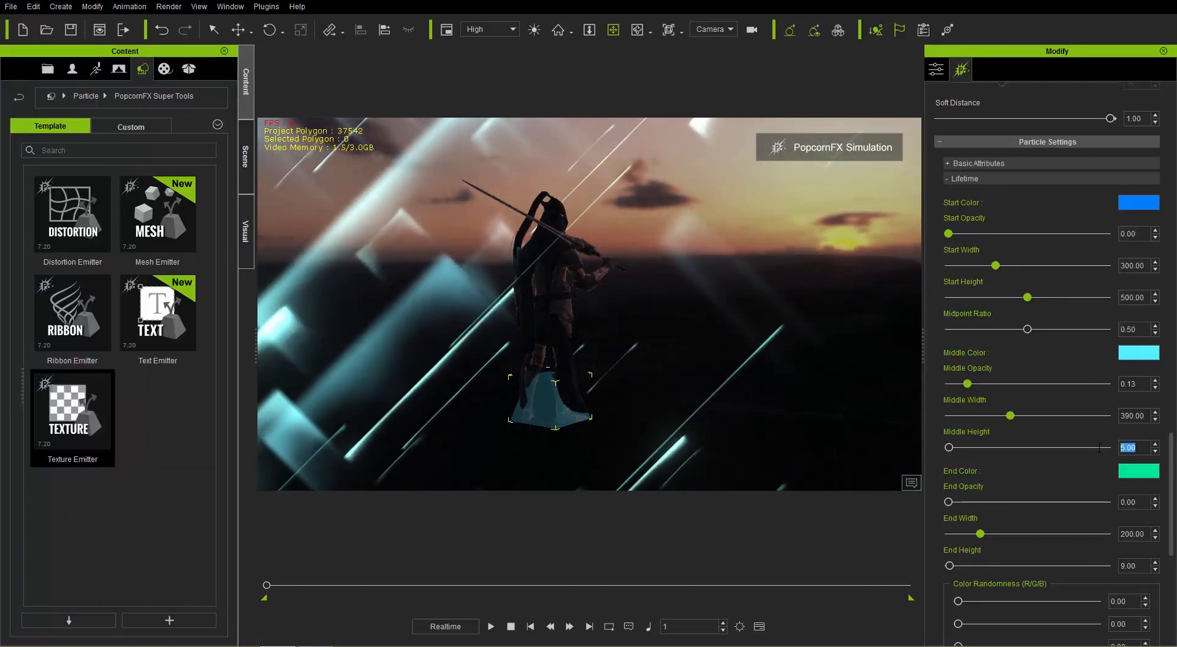
double_click(1143, 448)
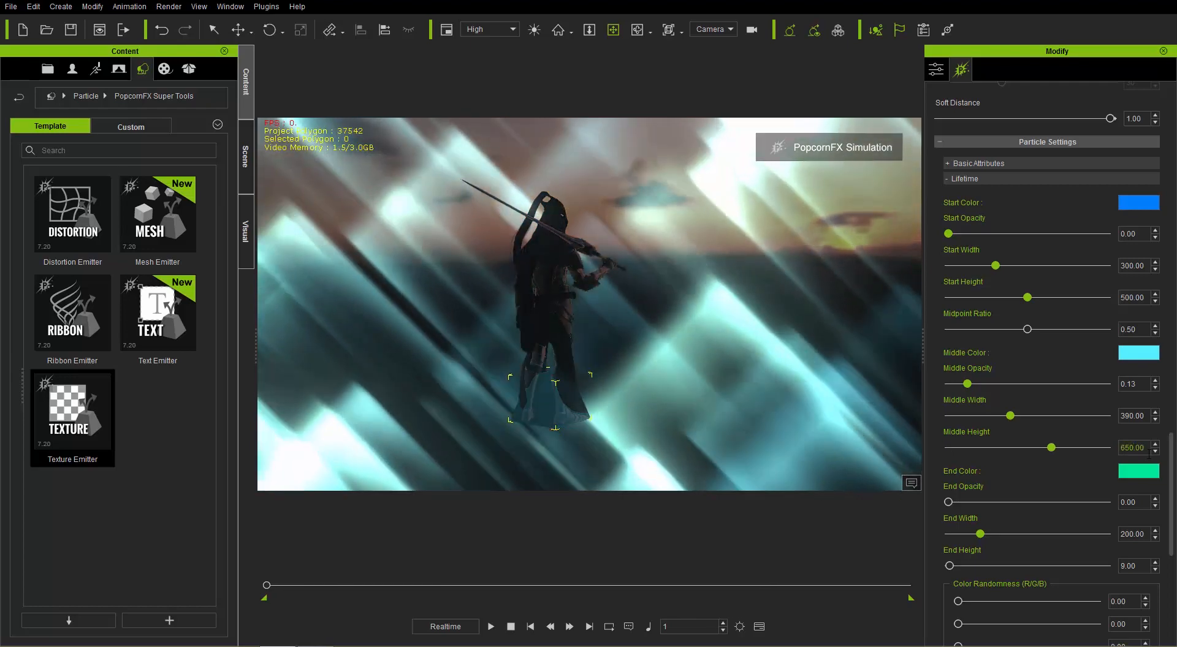
- Set the particles' lifetime End Height to 400
scroll(1174, 471, down, 2)
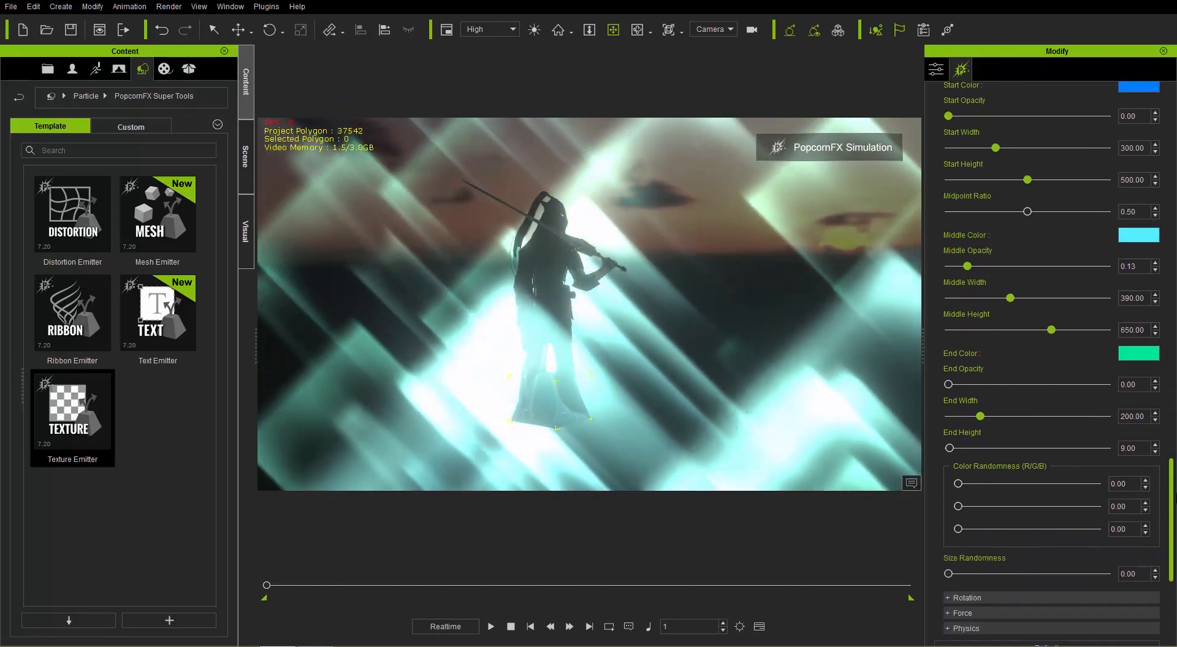
click(1140, 445)
drag(1140, 443, 1104, 445)
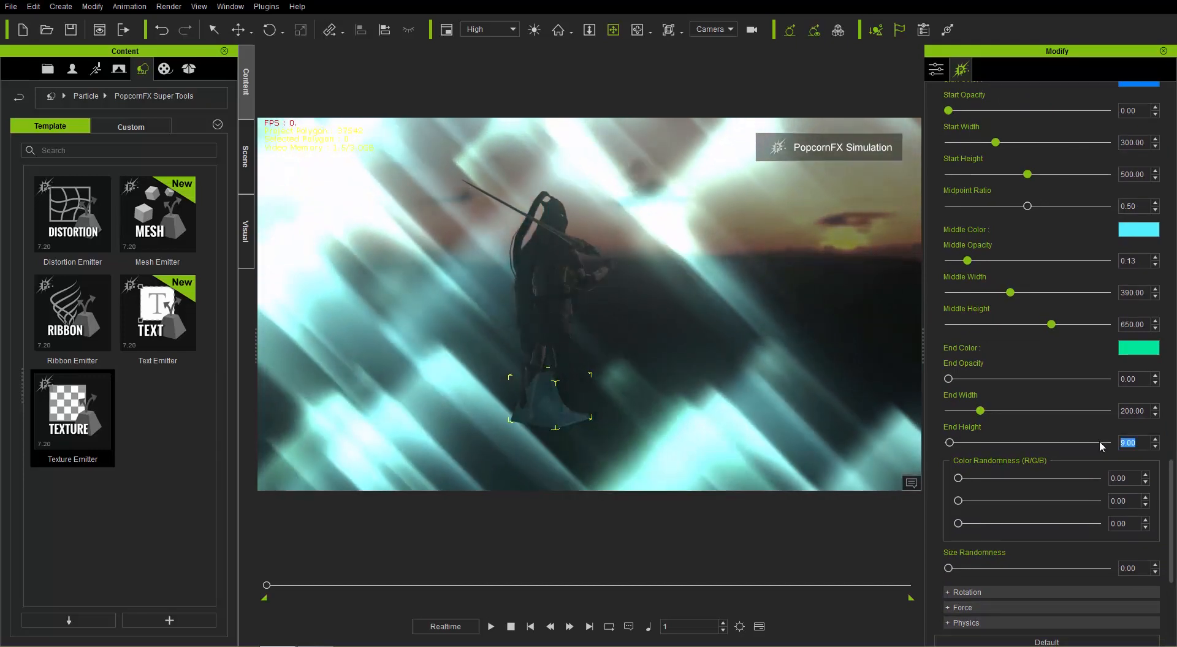
text(400)
key(Return)
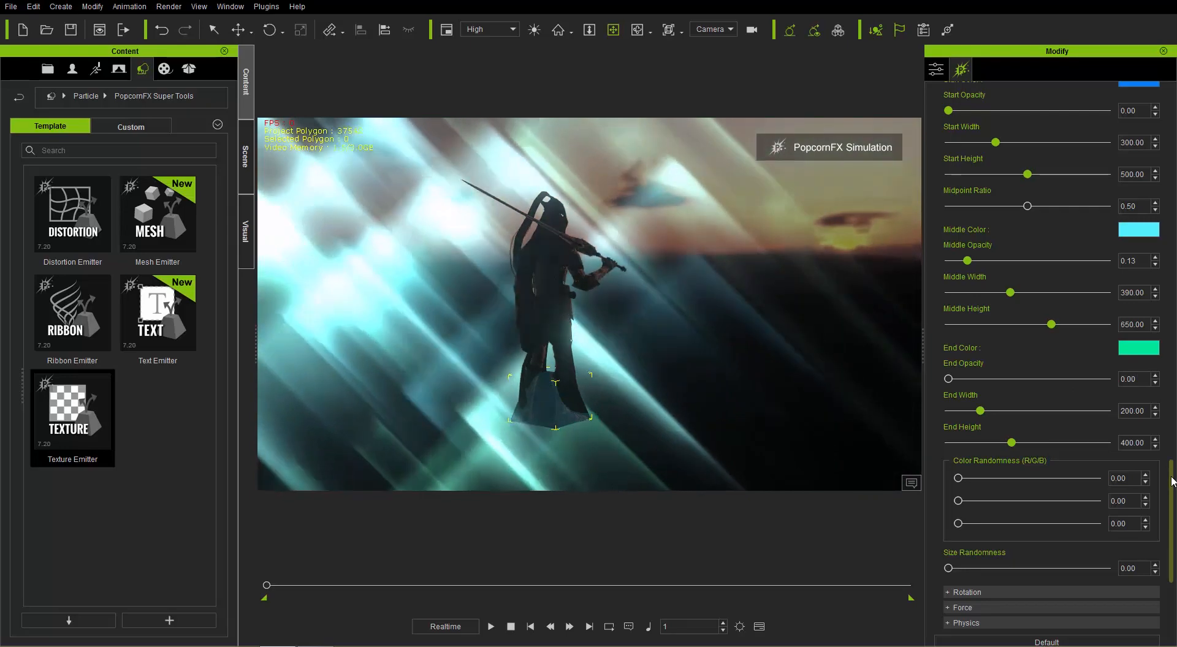
- Change the particles' lifetime Start Color to a pale cream yellow
drag(1172, 480, 1172, 444)
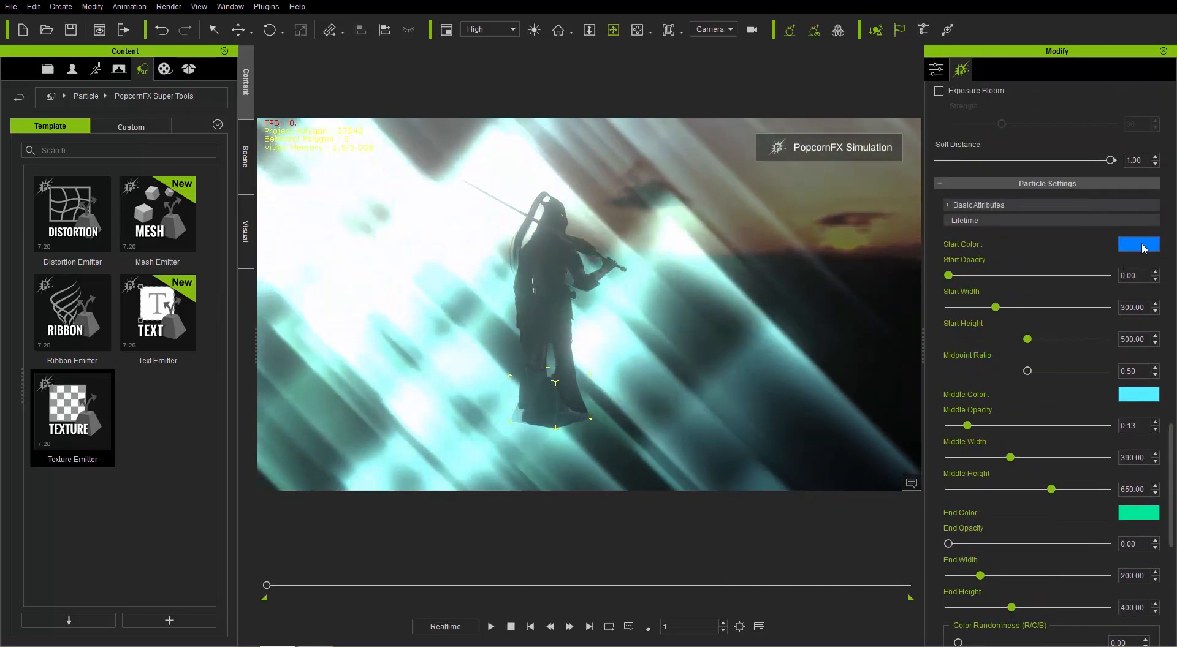
click(1131, 245)
click(694, 287)
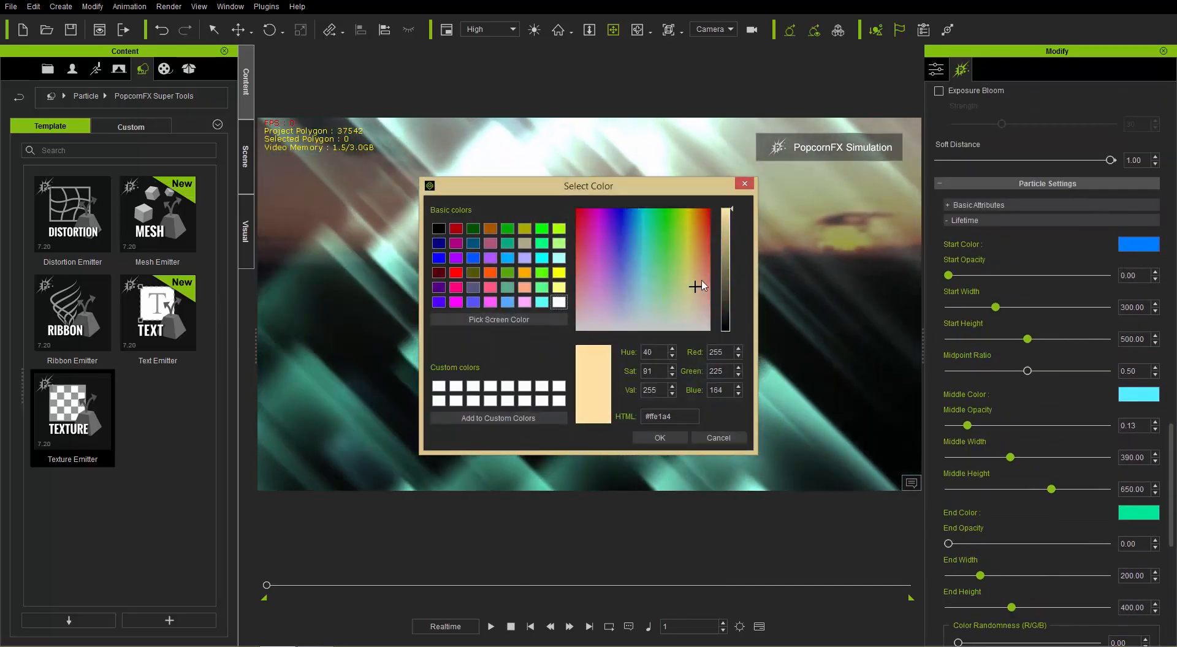
click(672, 434)
- Change the particles' lifetime Middle Color to the warm light orange #ffd38c
click(1138, 394)
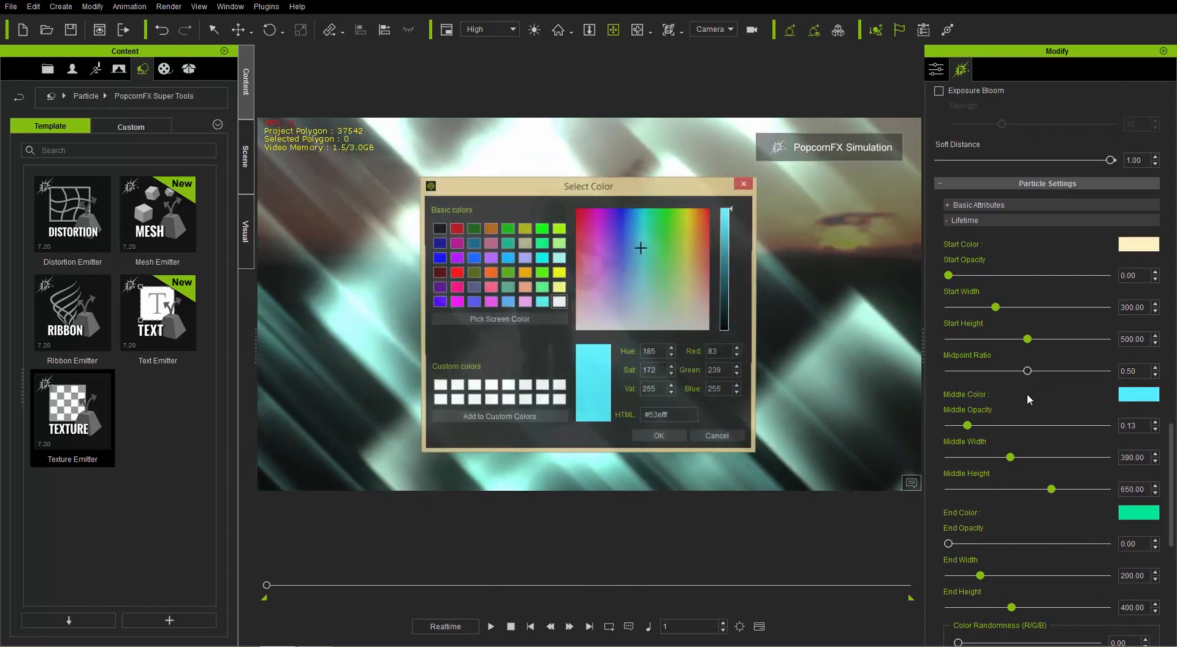
click(696, 284)
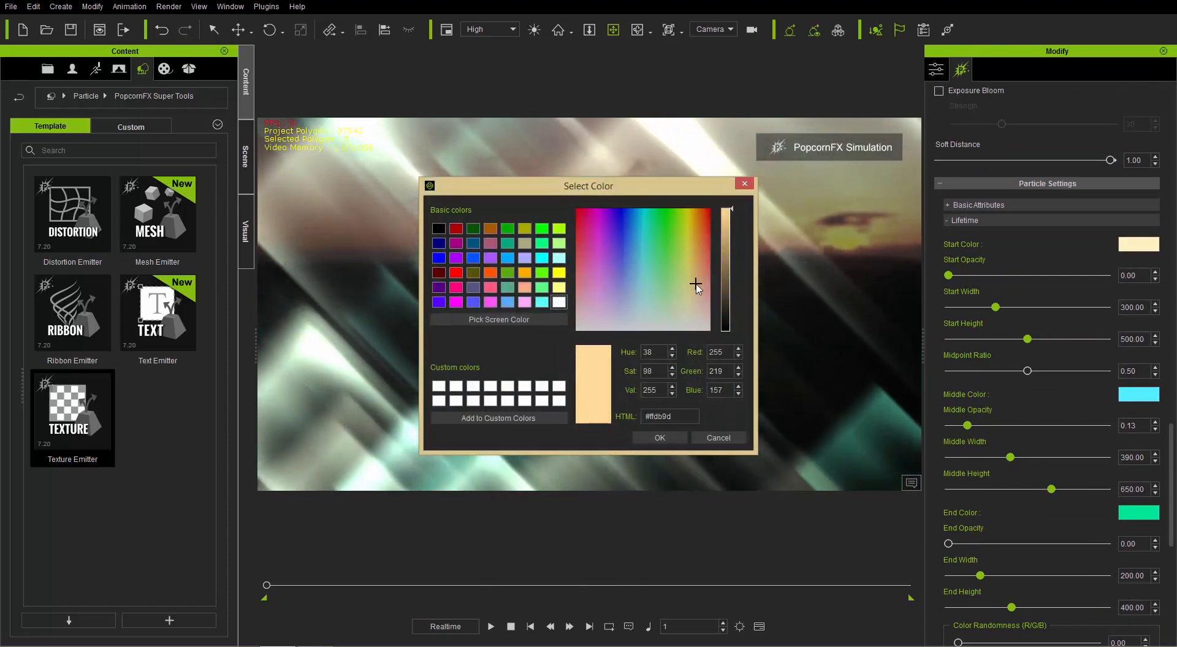
click(697, 282)
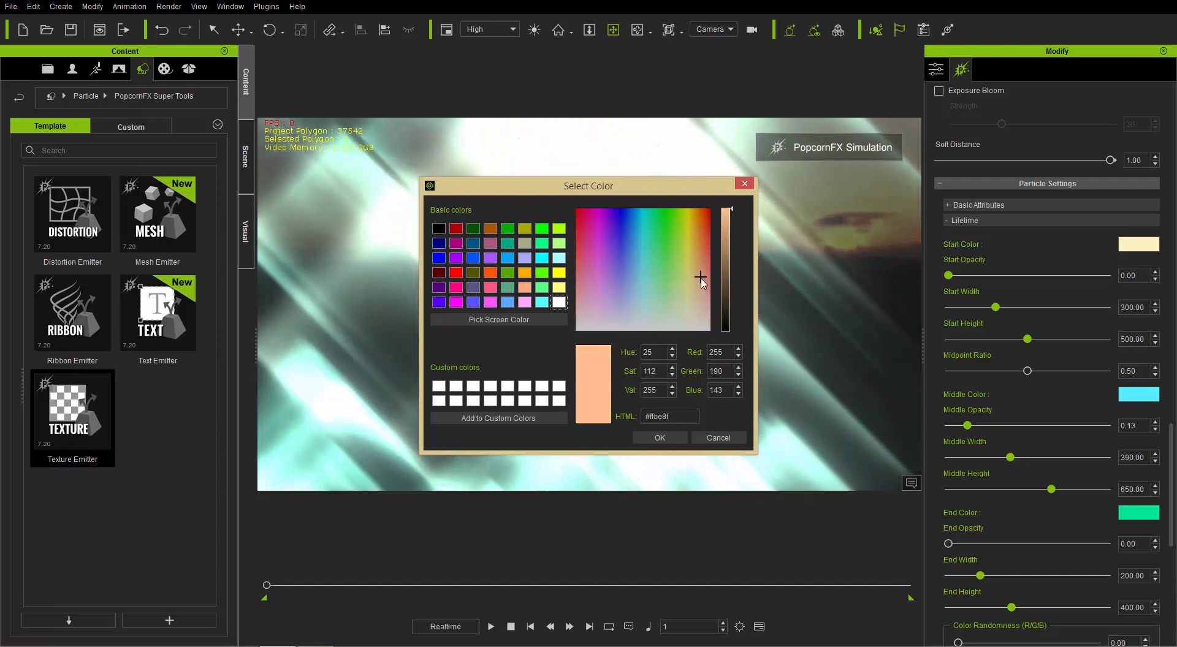
click(696, 276)
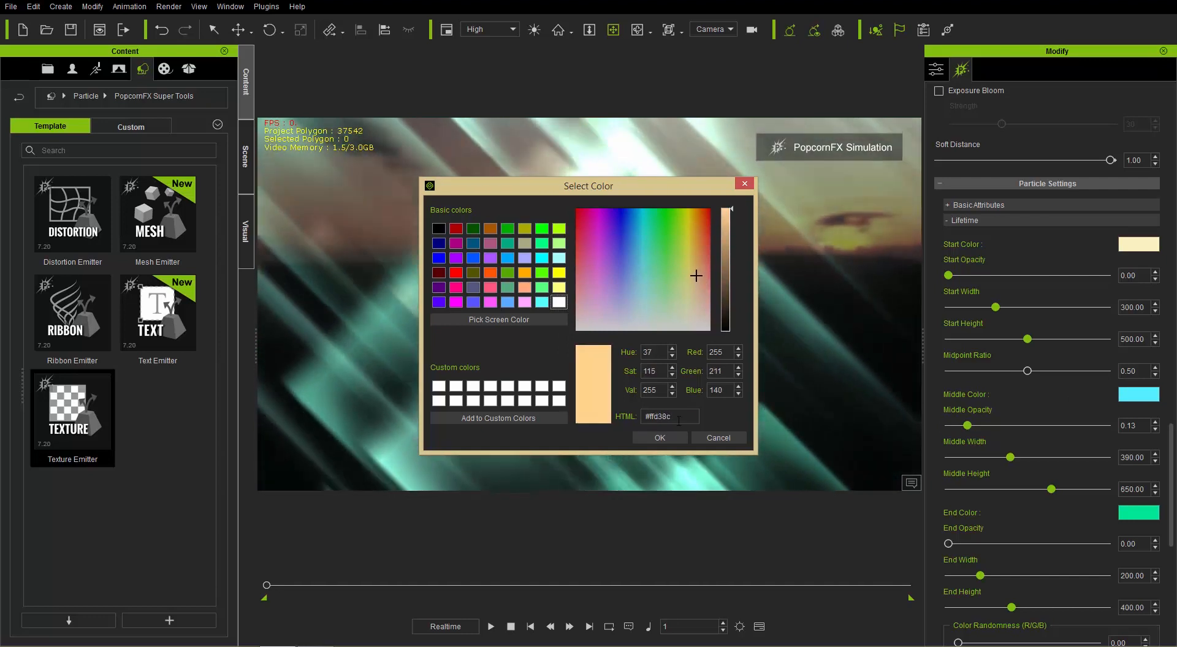
click(673, 439)
- Change the particles' lifetime End Color to the muted beige #e7d3b0
click(1139, 512)
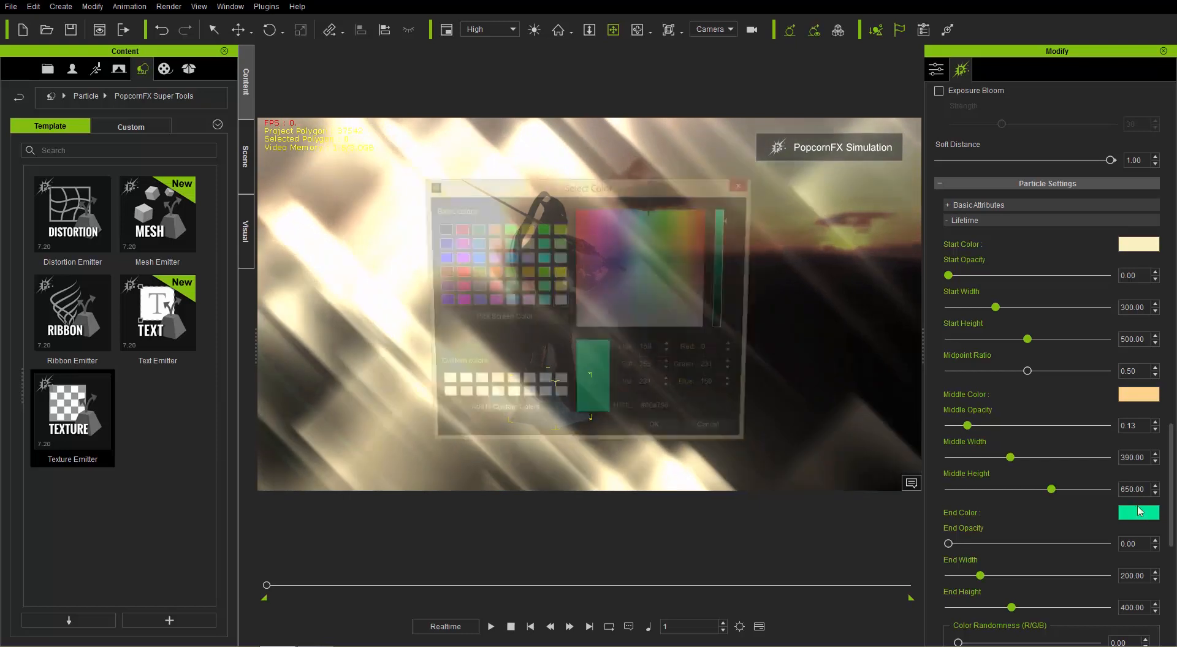
click(695, 301)
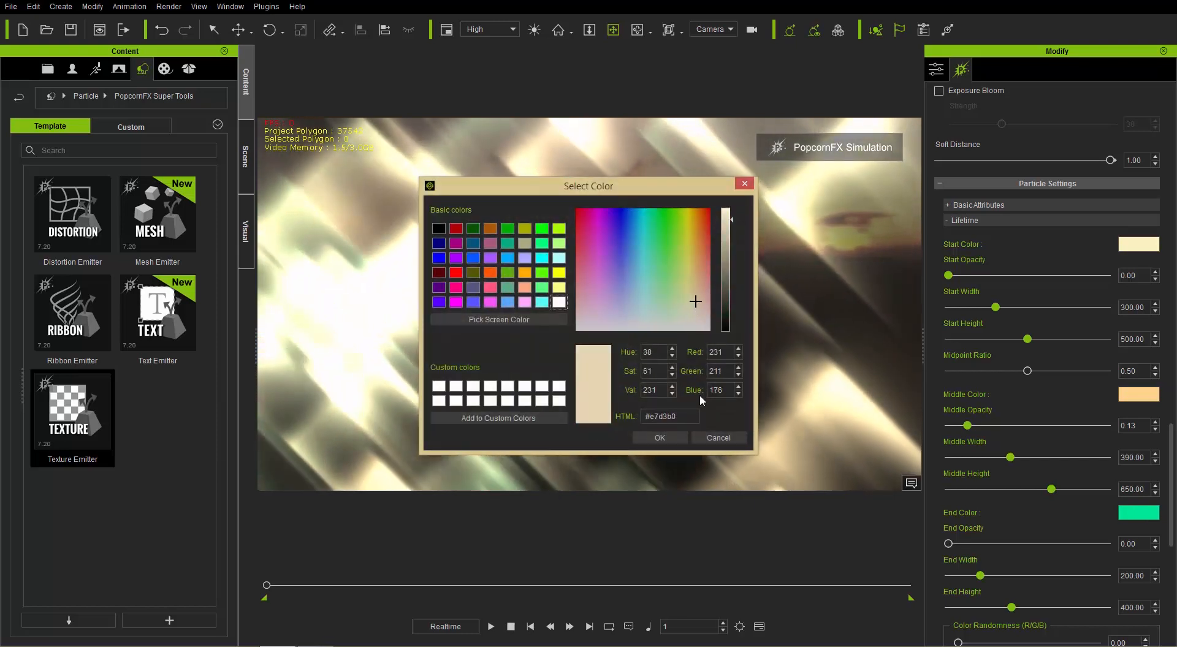
click(678, 434)
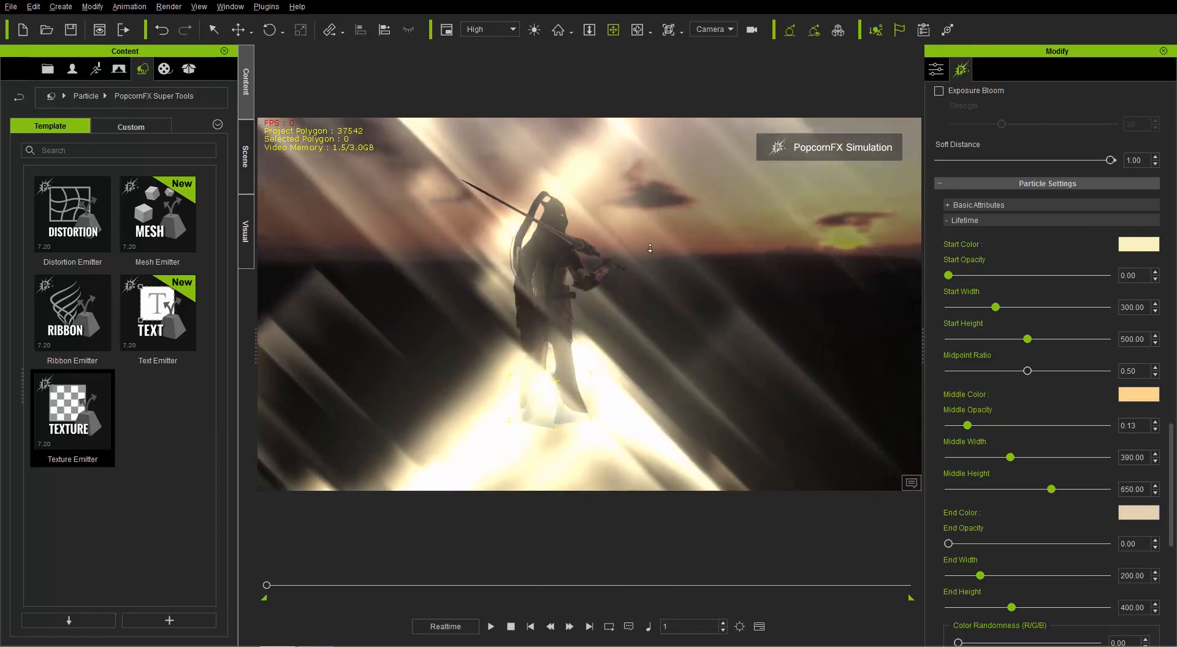
- Select the ray emitter beneath the character and set its Emit Volume Z to 0
mouse_move(649, 252)
alt+right_down()
mouse_move(675, 341)
mouse_move(659, 310)
mouse_move(661, 328)
alt+right_up()
click(570, 343)
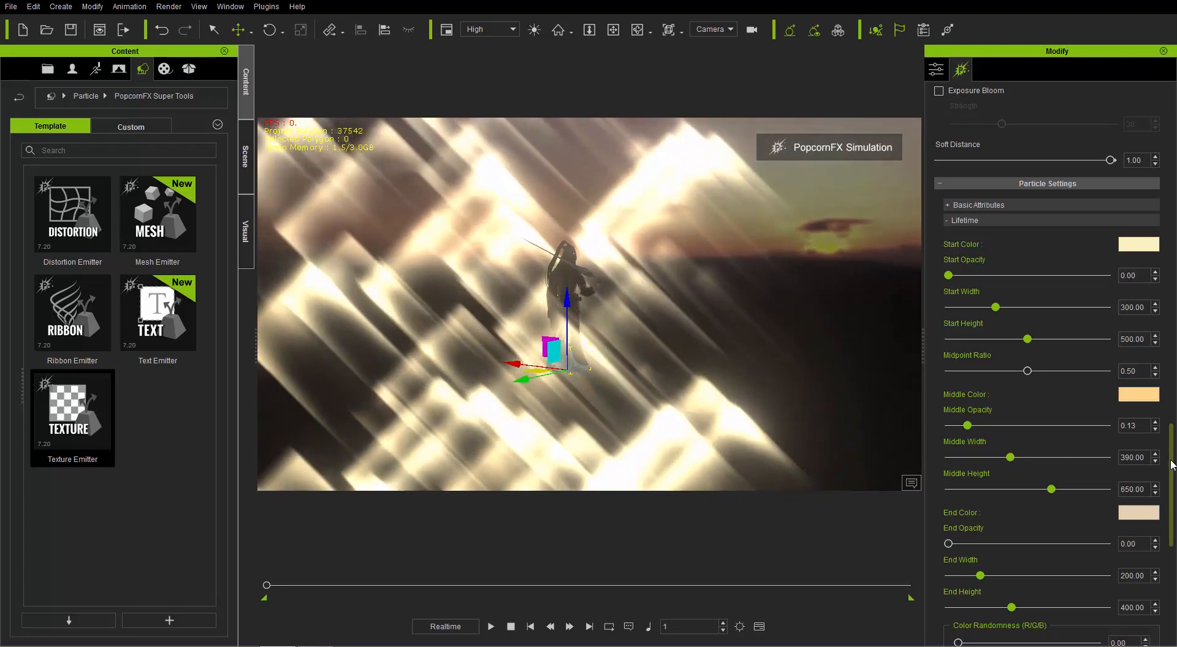
scroll(1174, 338, up, 5)
scroll(1174, 339, up, 5)
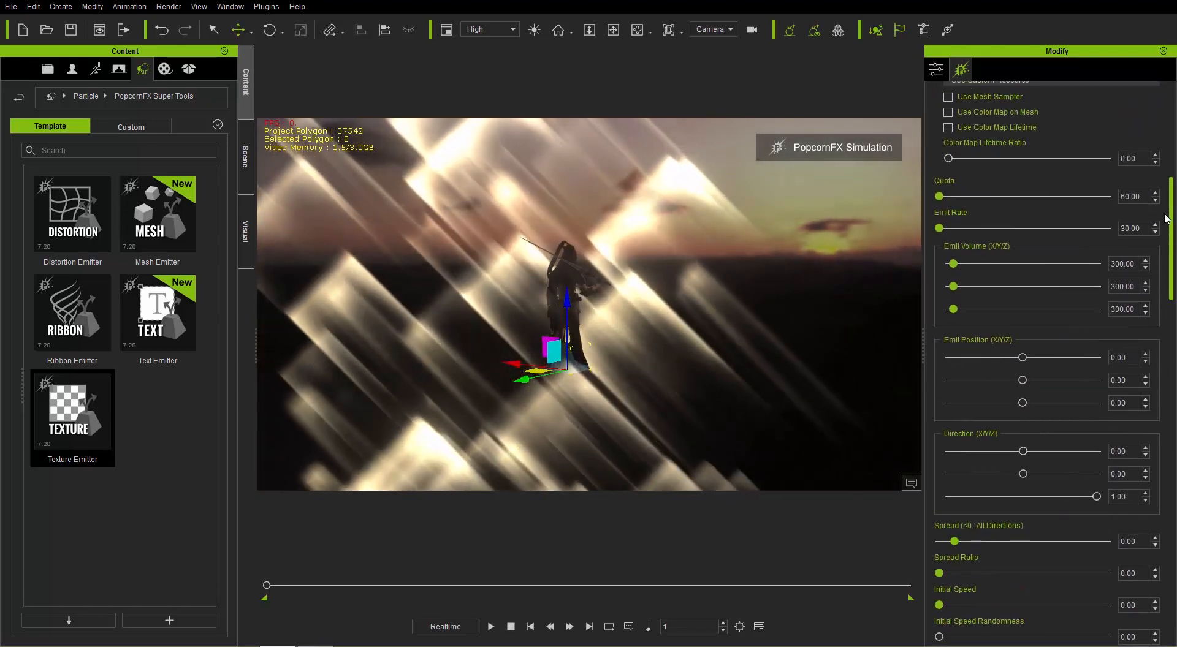
drag(1168, 216, 1167, 214)
drag(1136, 321, 1068, 323)
text(0)
key(Return)
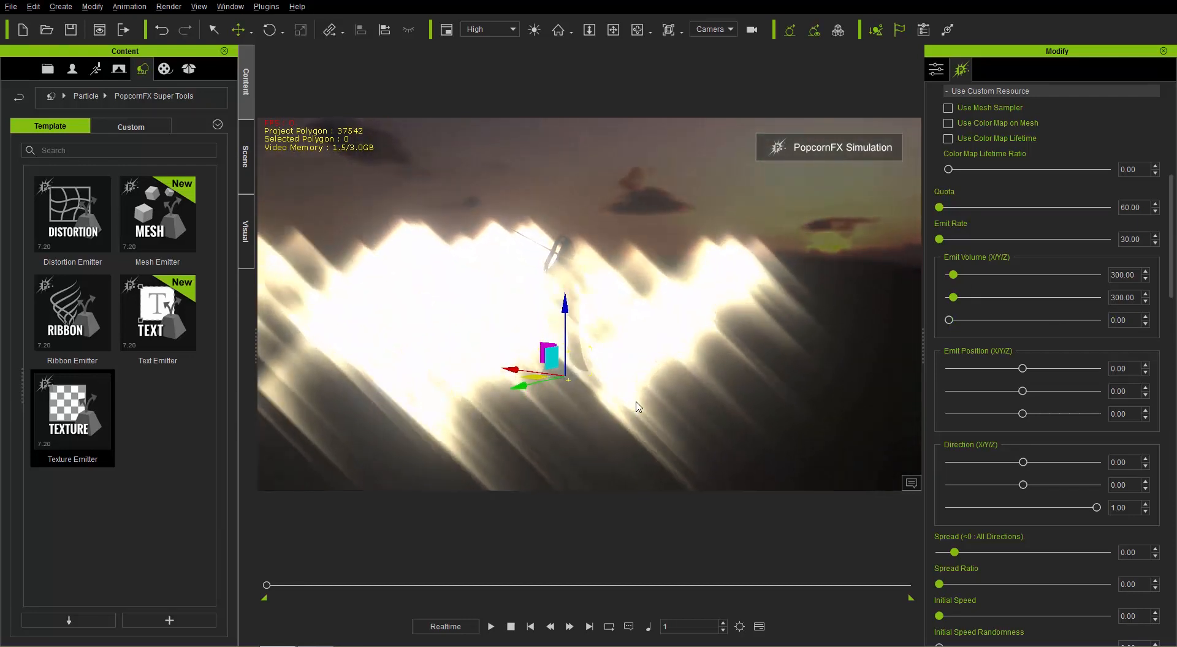
- Set the emitter's Emit Position Z to 125 to raise the rays above the character
middle_drag(634, 378, 673, 373)
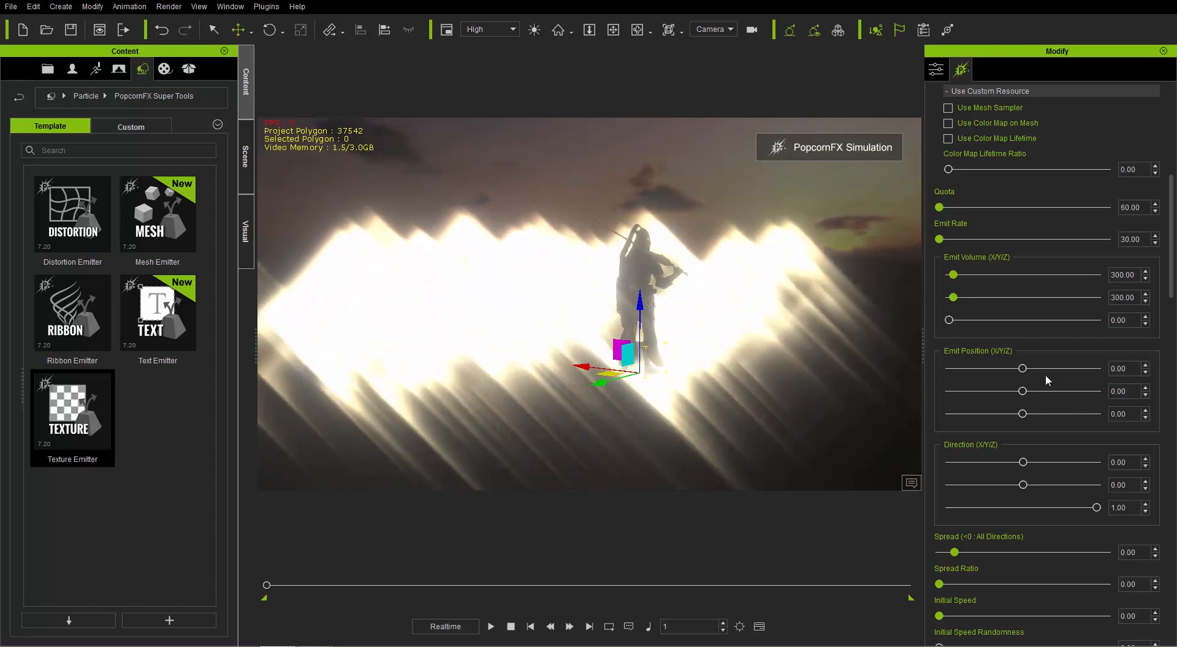
drag(1129, 415, 1070, 417)
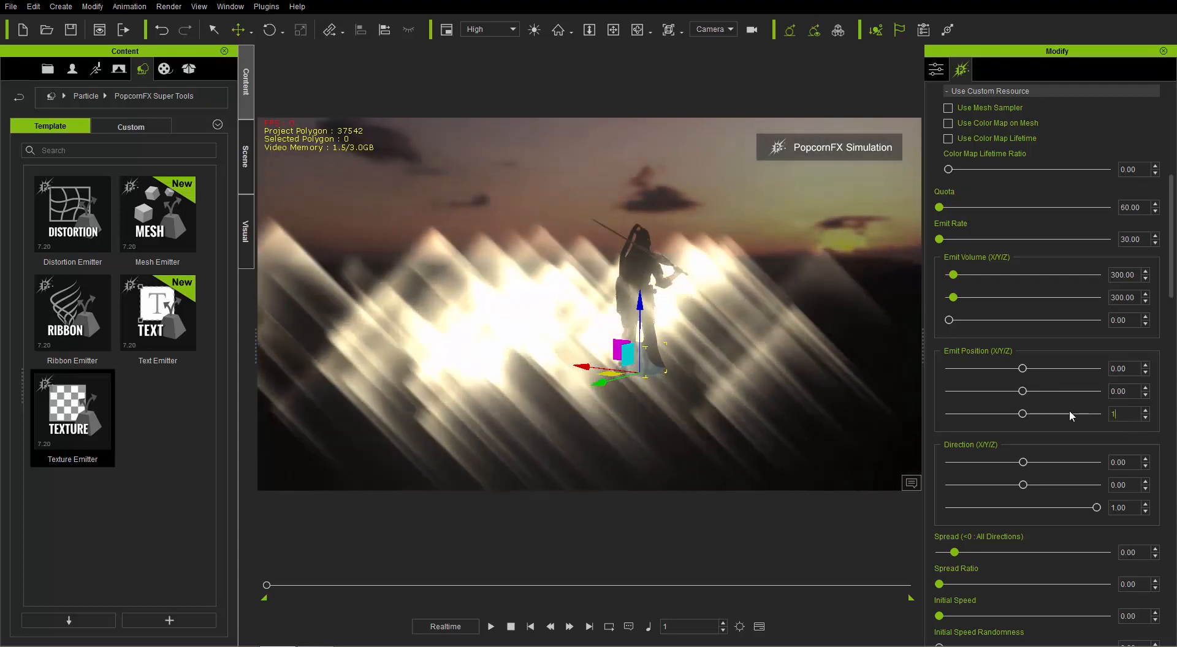
text(125)
key(Return)
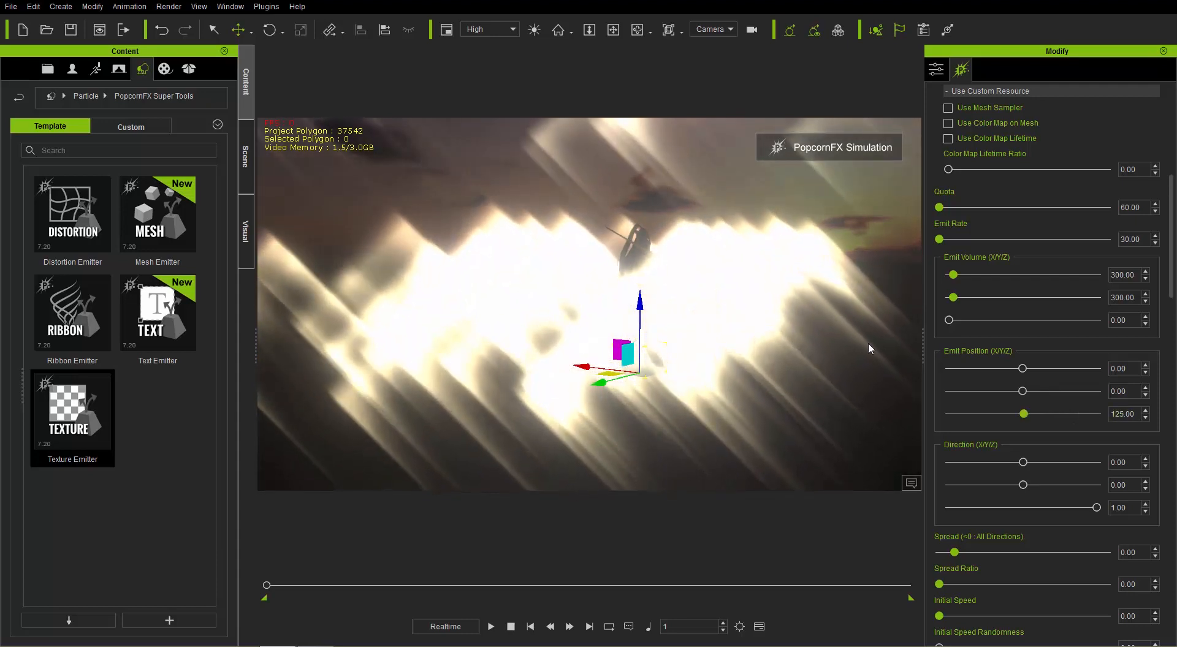
mouse_move(593, 220)
middle_down()
mouse_move(592, 261)
mouse_move(588, 232)
middle_up()
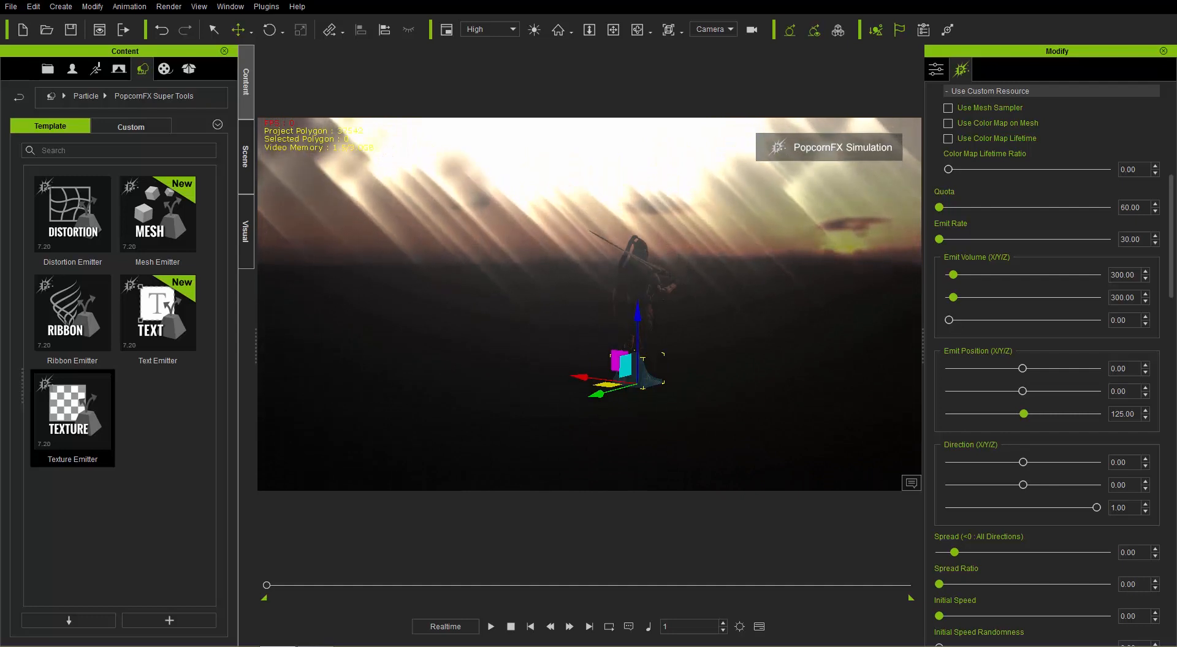
- Review the emitter's particle settings, checking the basic attributes, and collapse the Lifetime and Basic Attributes groups
scroll(1174, 270, down, 5)
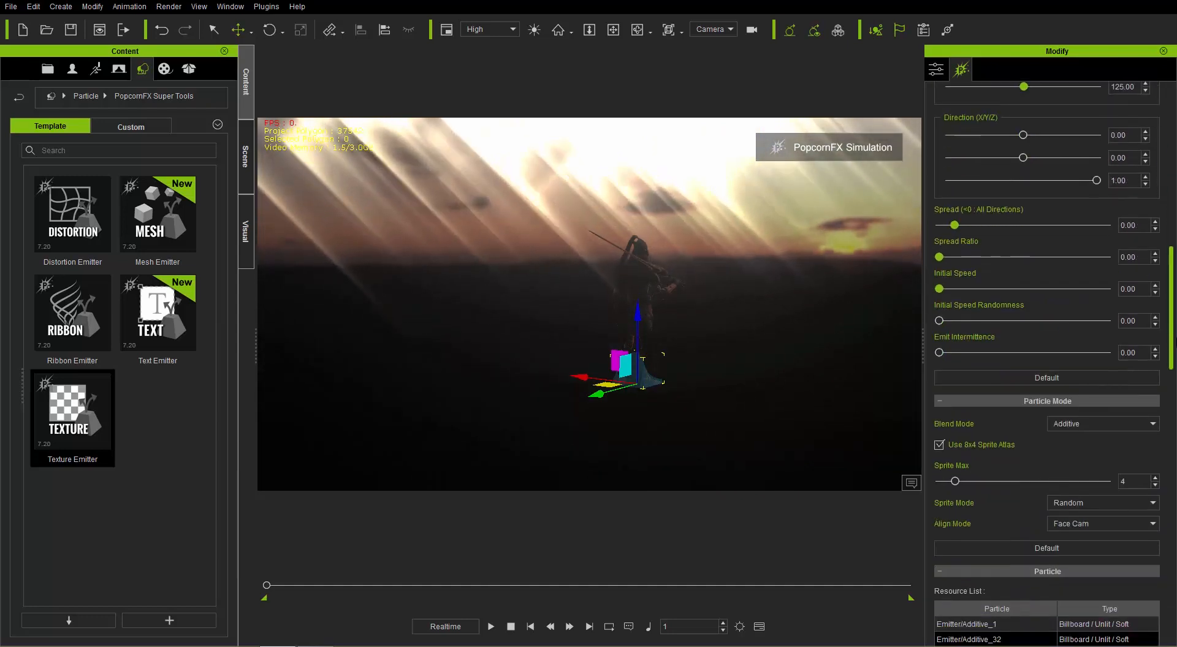
drag(1175, 339, 1176, 342)
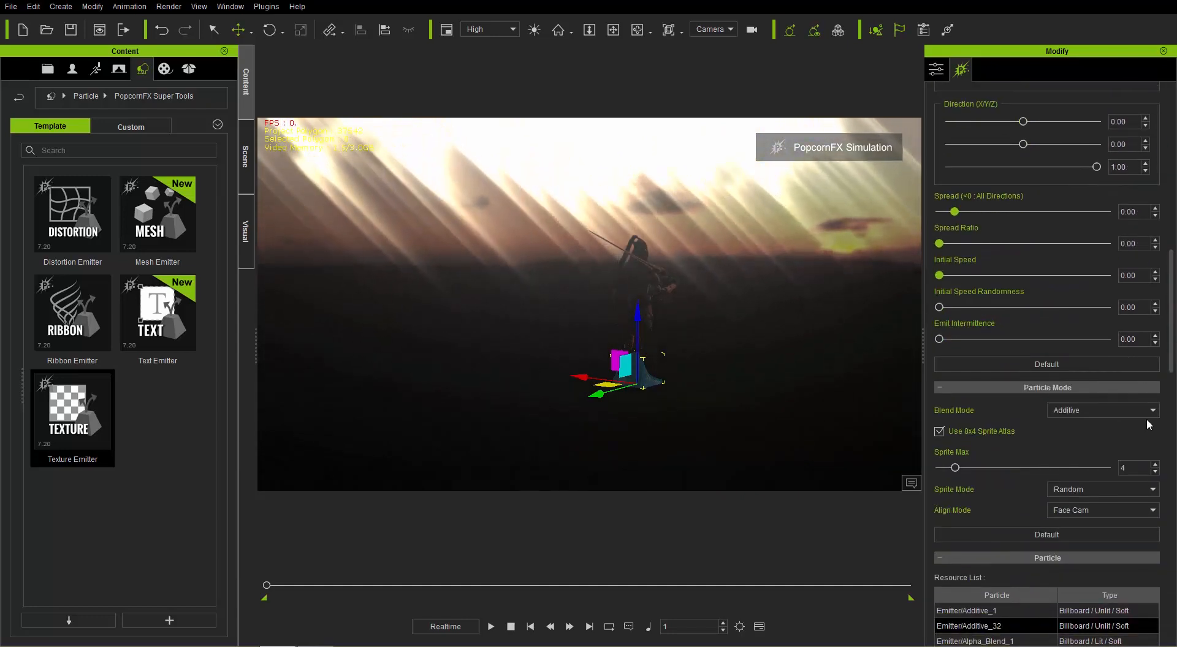
drag(1173, 363, 1175, 504)
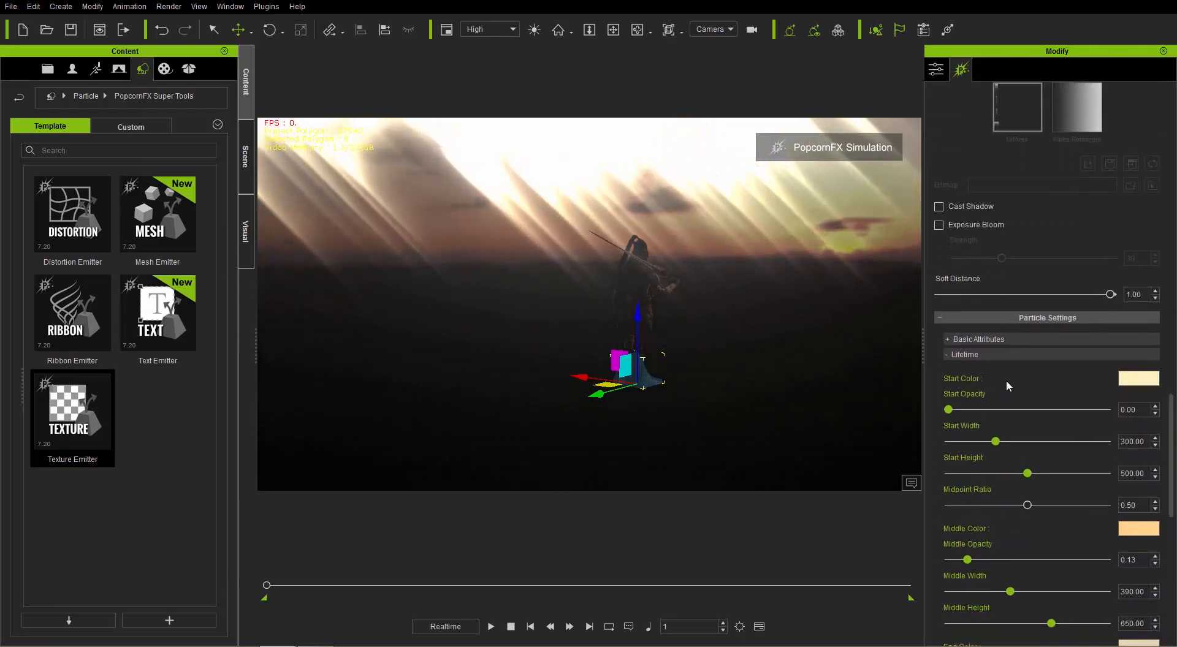
click(984, 358)
click(984, 340)
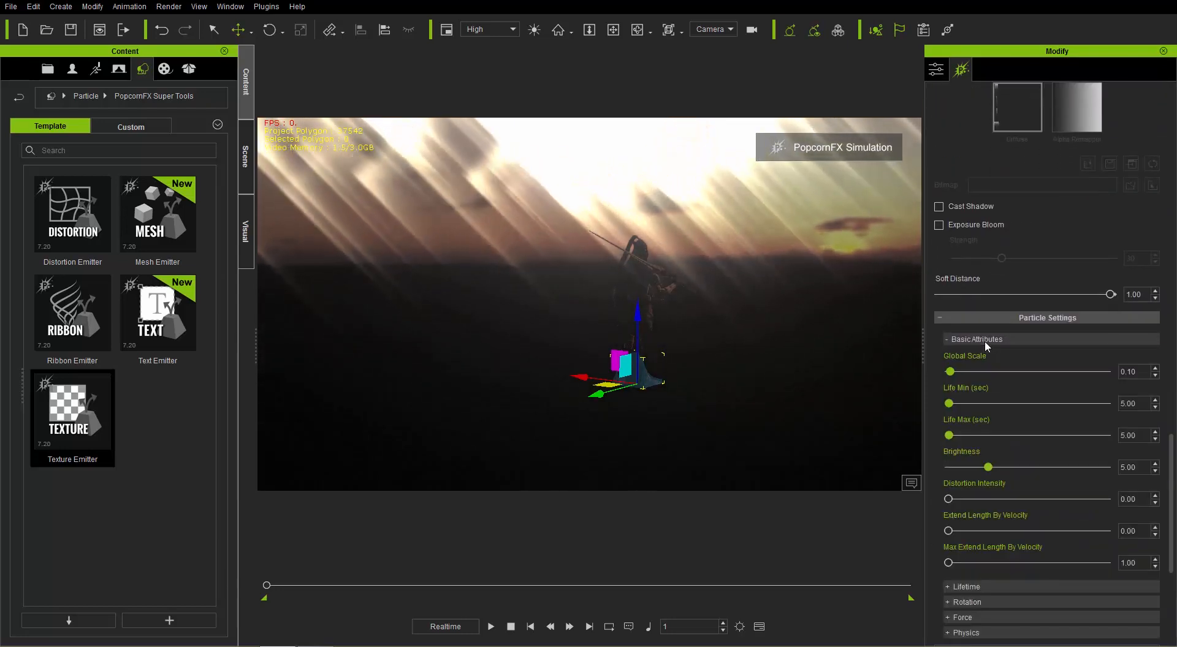
click(984, 340)
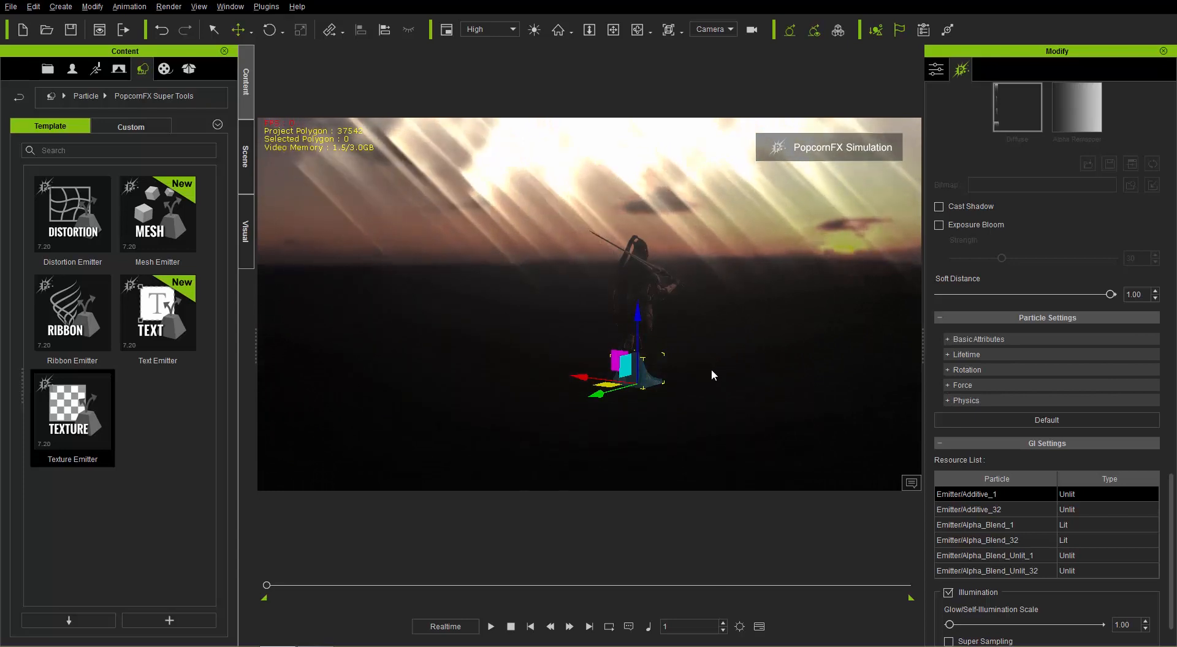
- Frame the character's upper body closely and set the emitter's Emit Position Z to 120
alt+right_drag(711, 369, 706, 307)
alt+right_drag(745, 268, 674, 293)
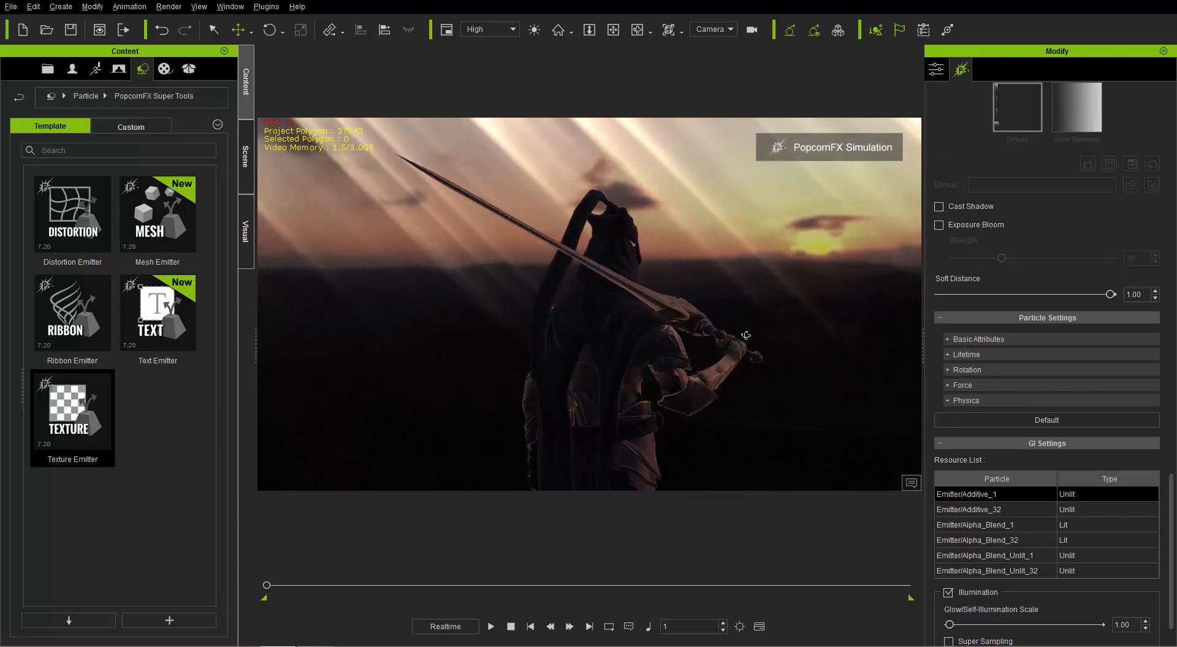
alt+drag(738, 339, 722, 339)
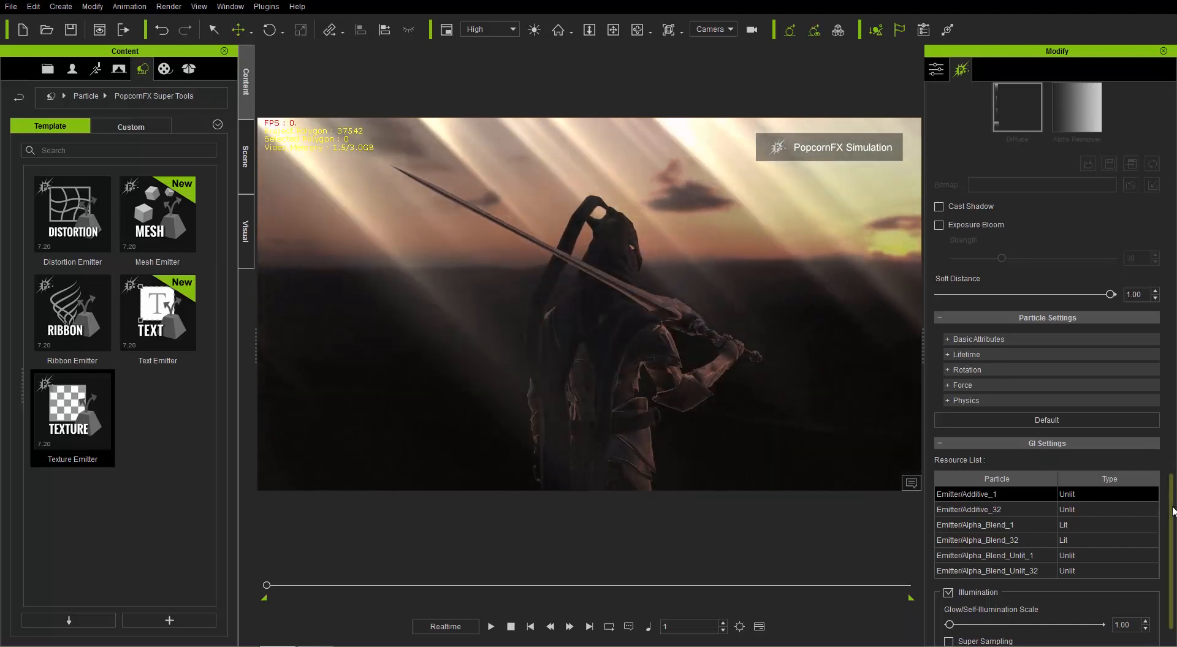
drag(1171, 521, 1175, 288)
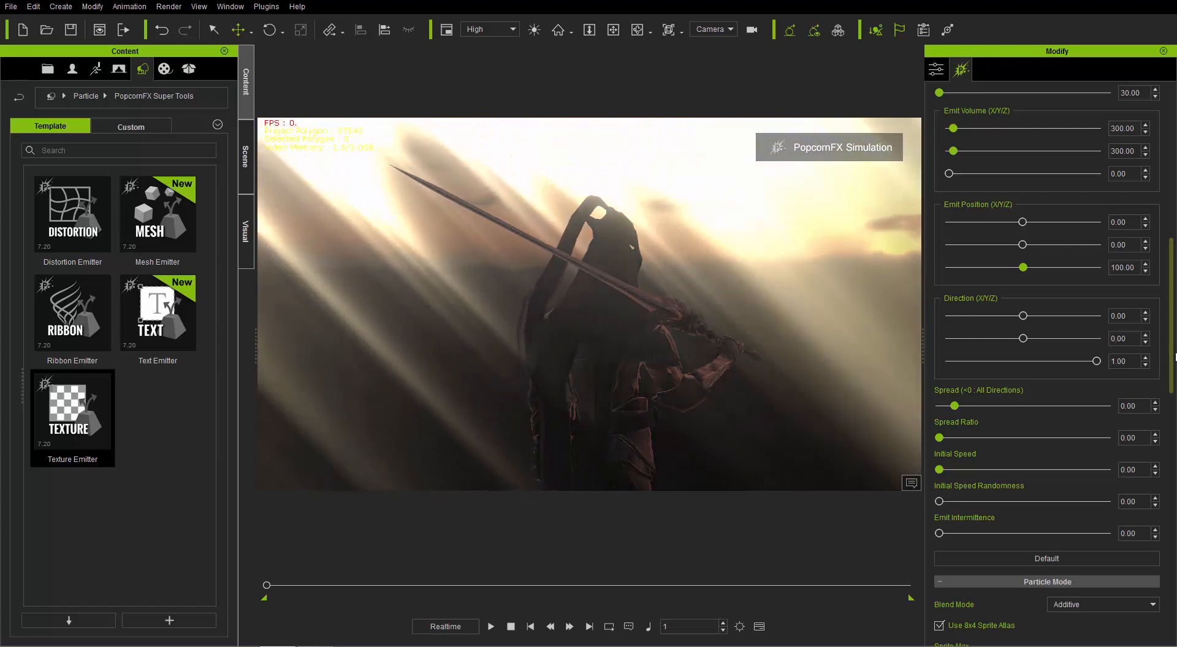
drag(1137, 267, 1075, 264)
text(125)
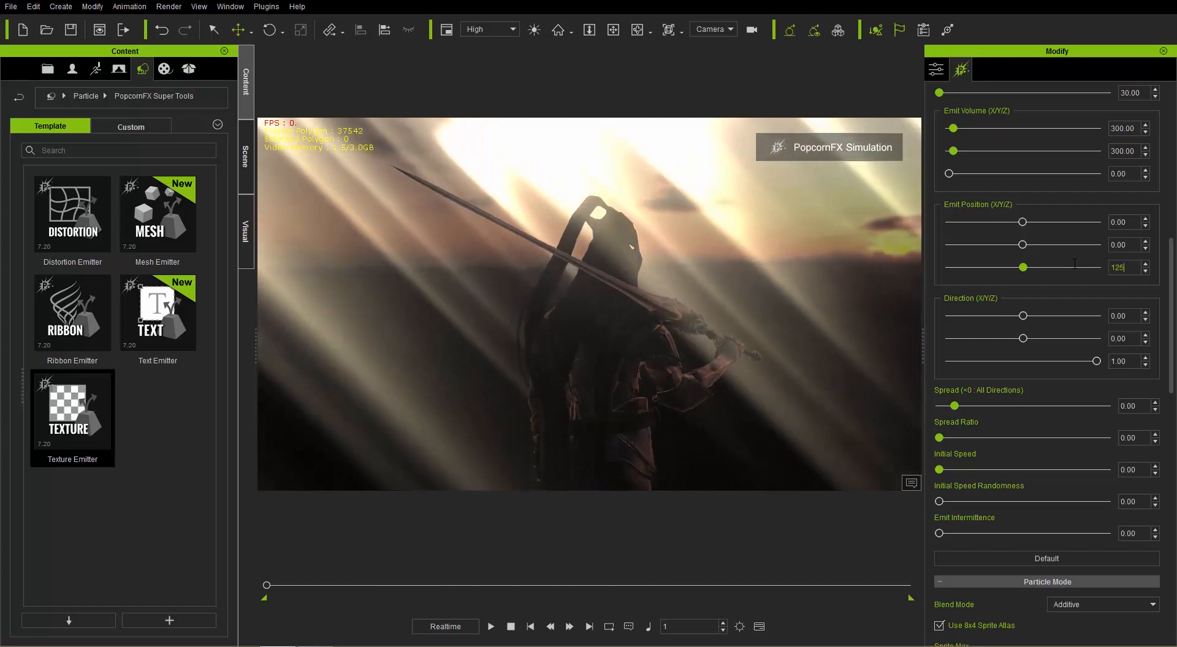
key(BackSpace)
text(0)
key(Return)
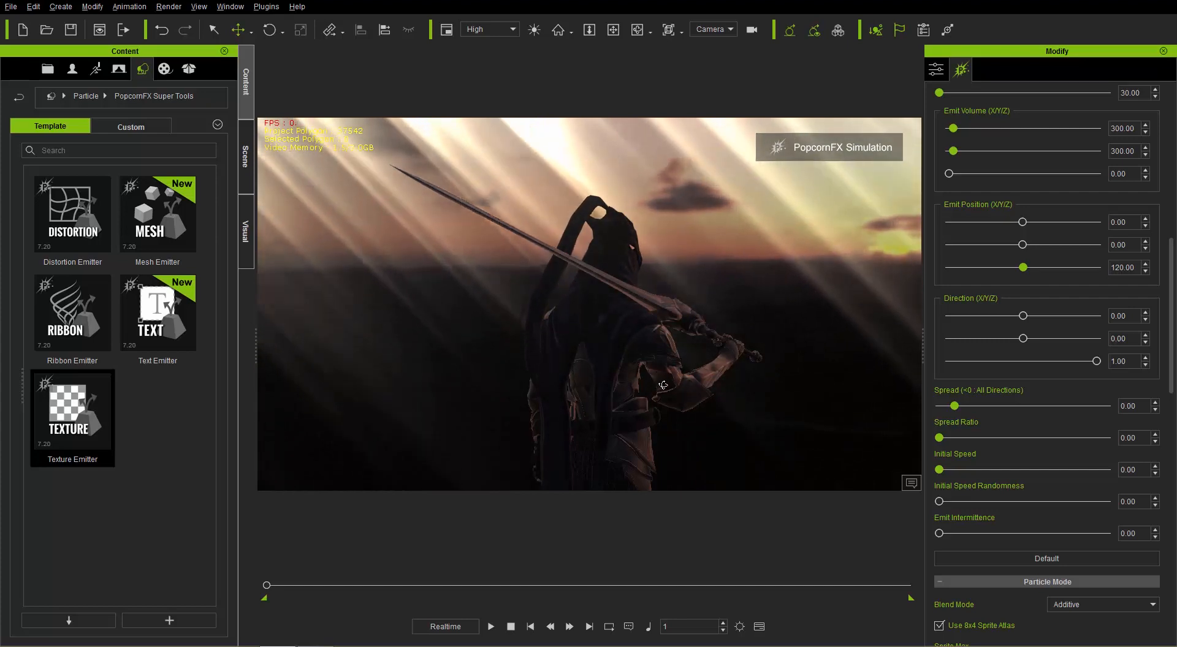
- In the GI settings, raise the Glow/Self-Illumination Scale of Emitter/Additive_32 to 16.74
mouse_move(663, 385)
right_down()
mouse_move(653, 382)
mouse_move(663, 369)
right_up()
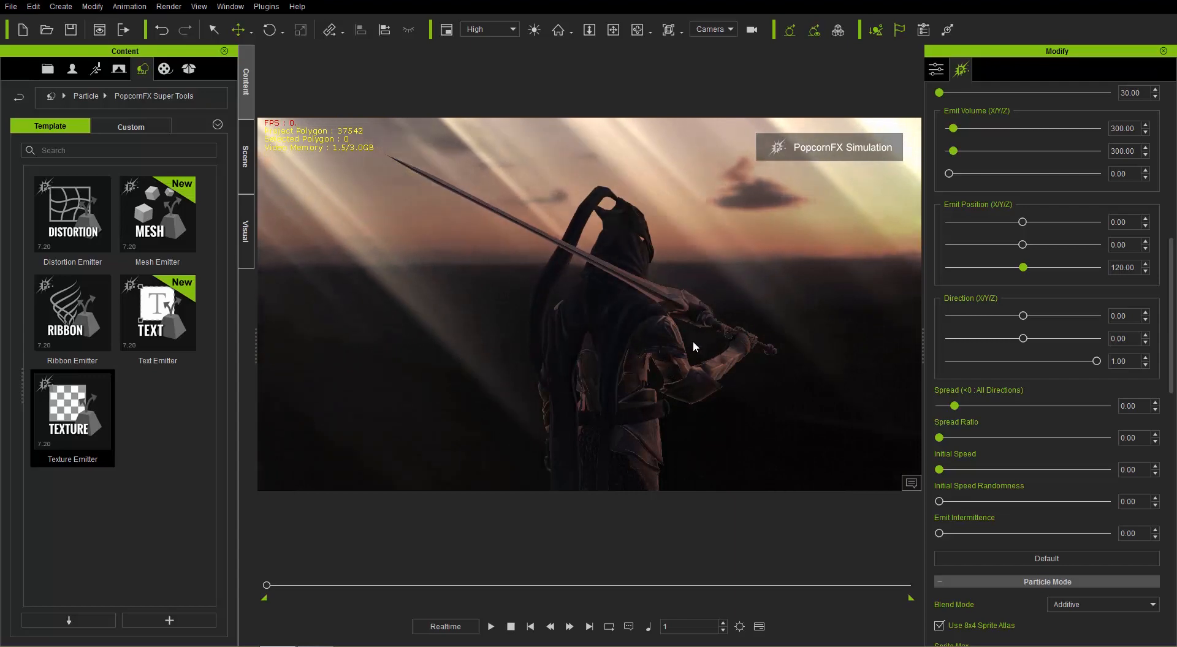
scroll(1171, 308, down, 15)
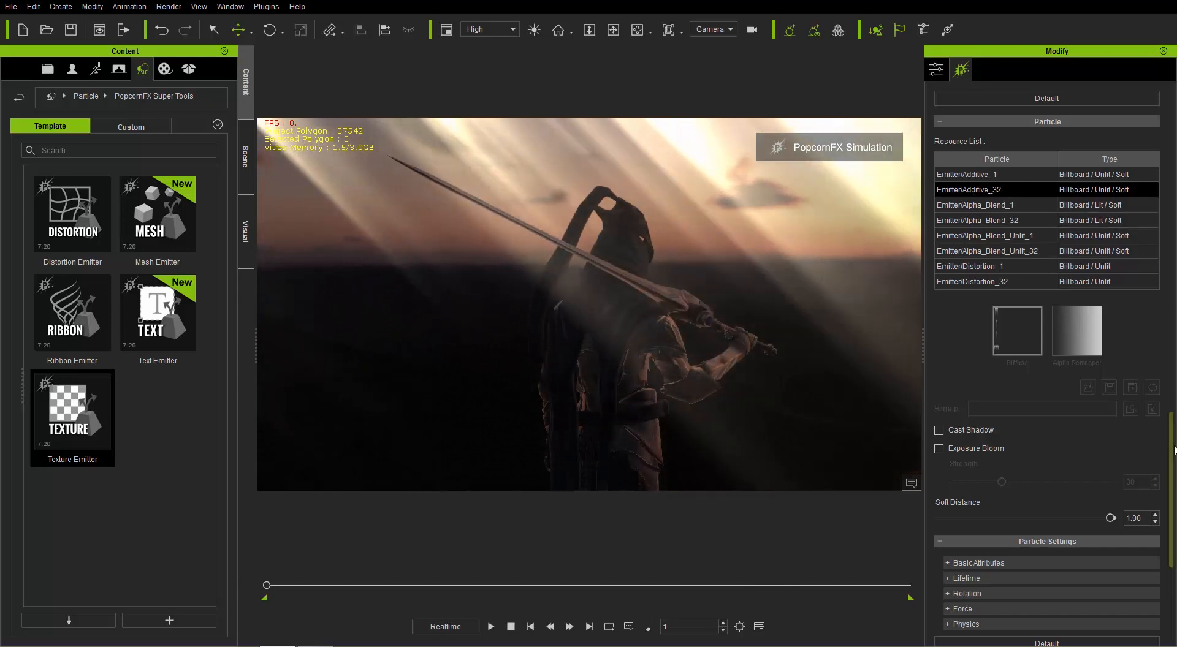
scroll(991, 195, down, 5)
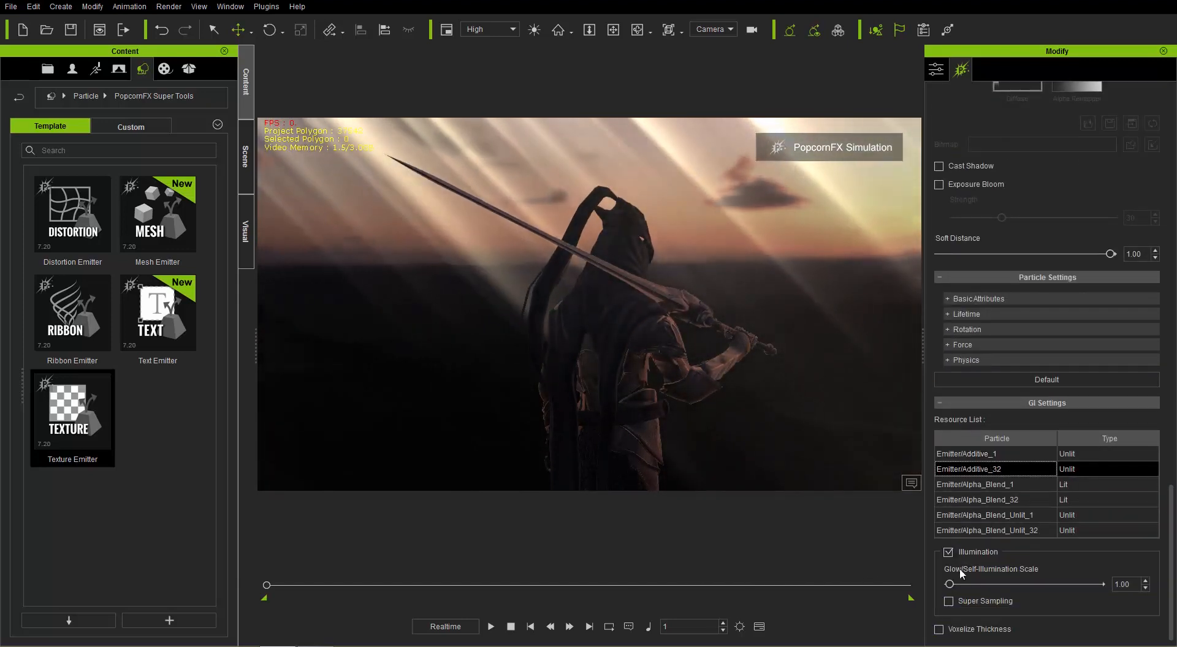
drag(951, 584, 983, 589)
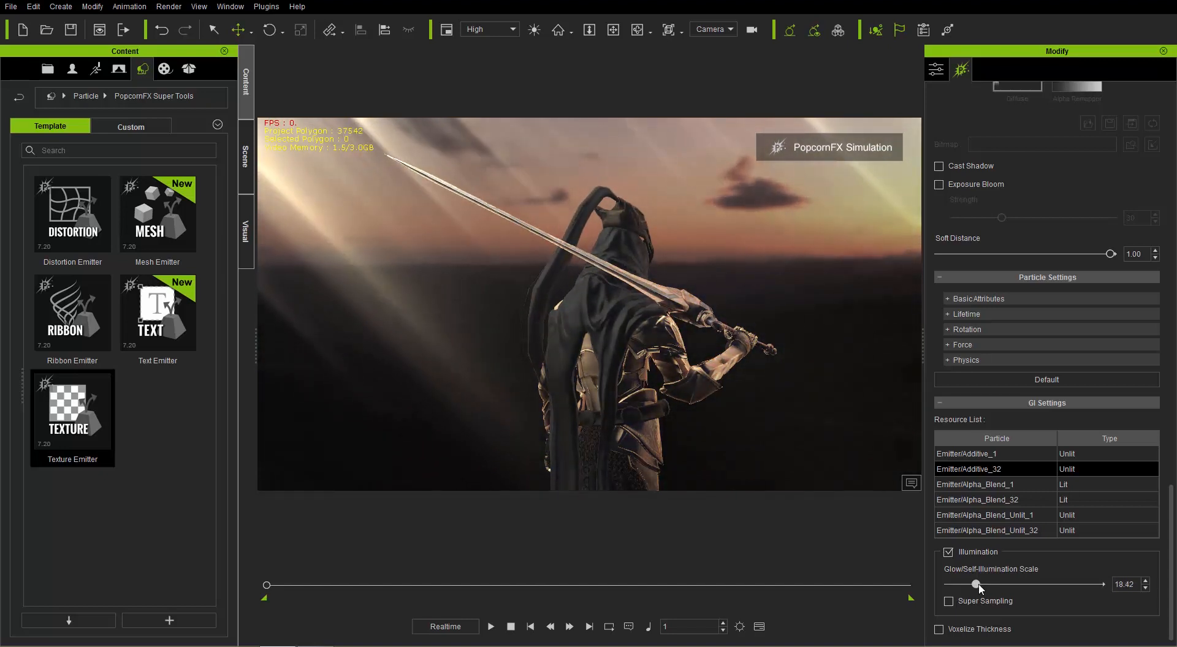
drag(979, 589, 977, 588)
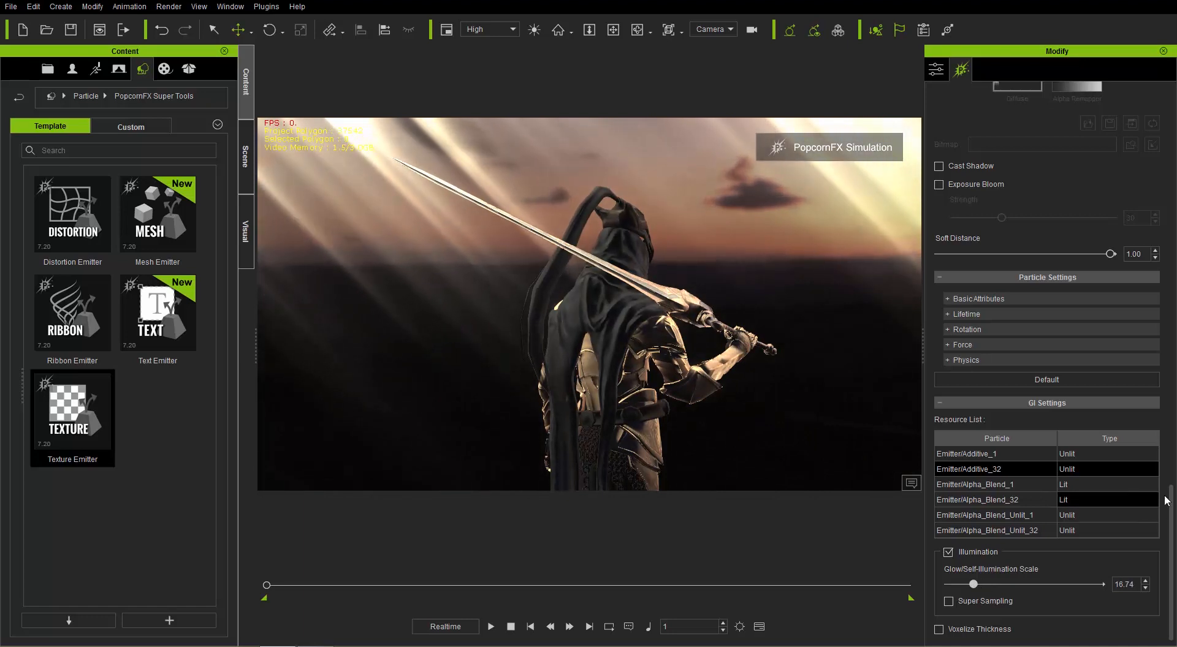
drag(1173, 510, 1172, 422)
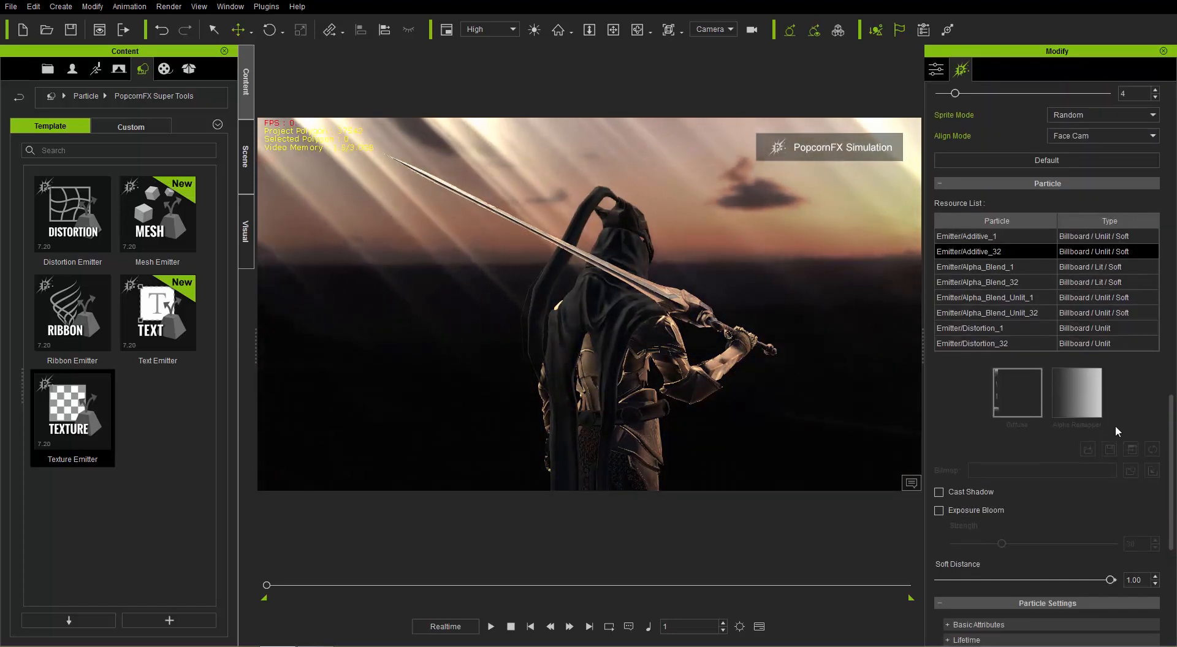
- Enable Exposure Bloom on the Emitter/Additive_32 particle and set its Strength to 6
click(971, 513)
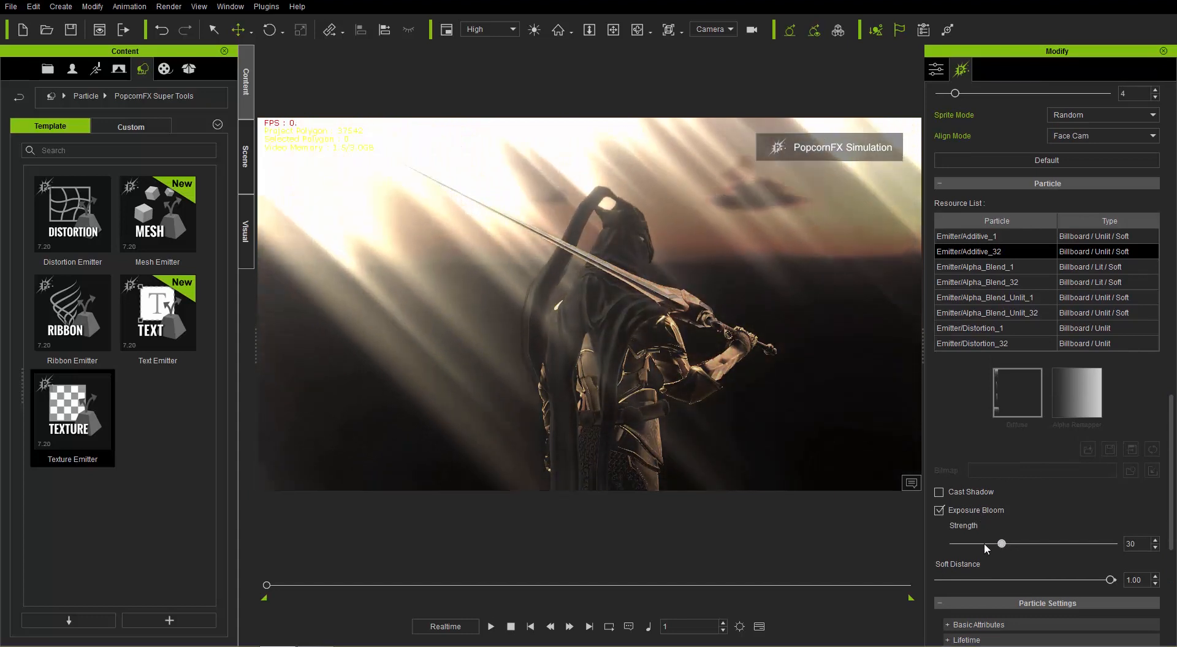
drag(958, 544, 1003, 544)
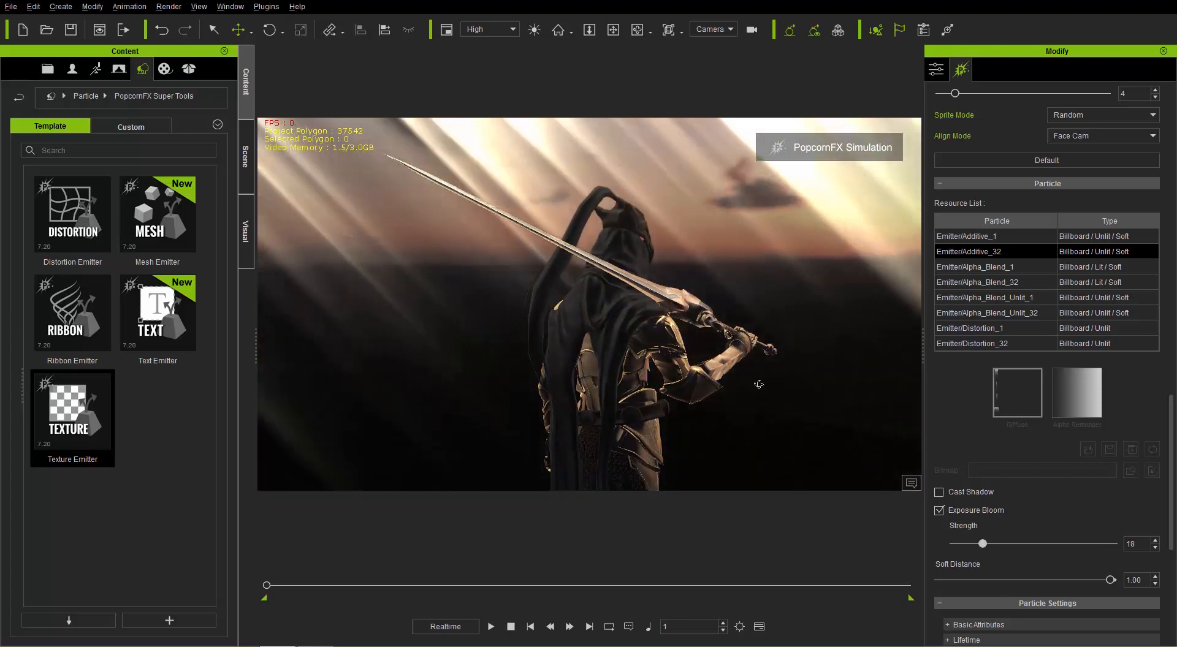
middle_drag(739, 390, 688, 389)
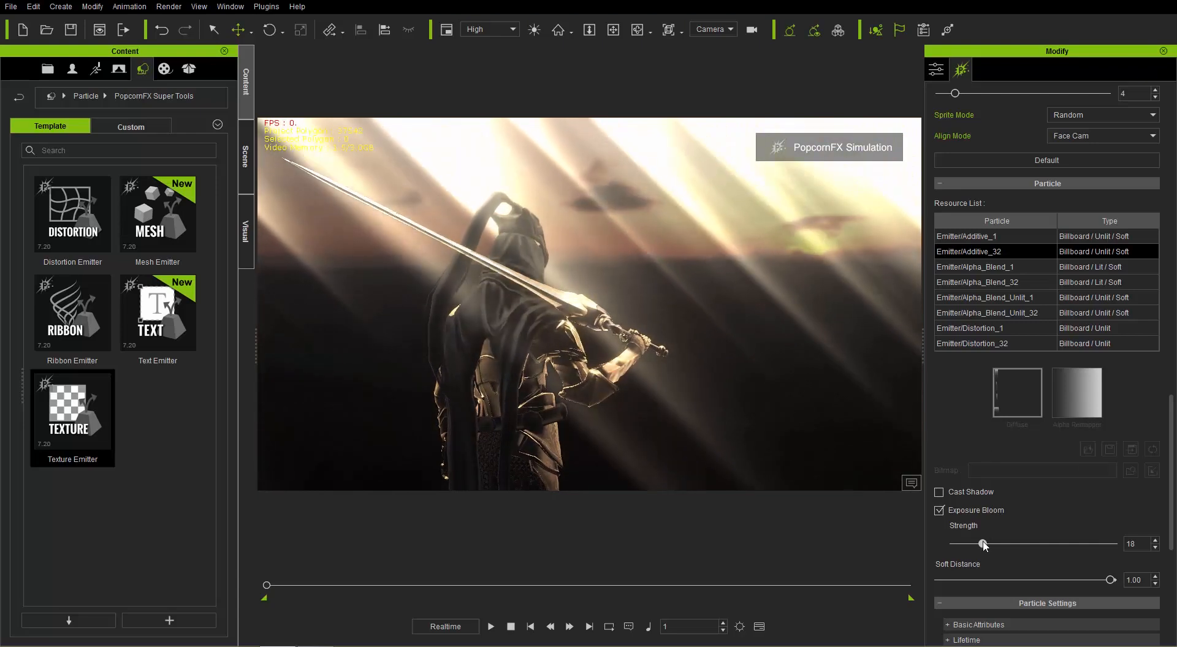
drag(970, 546, 974, 546)
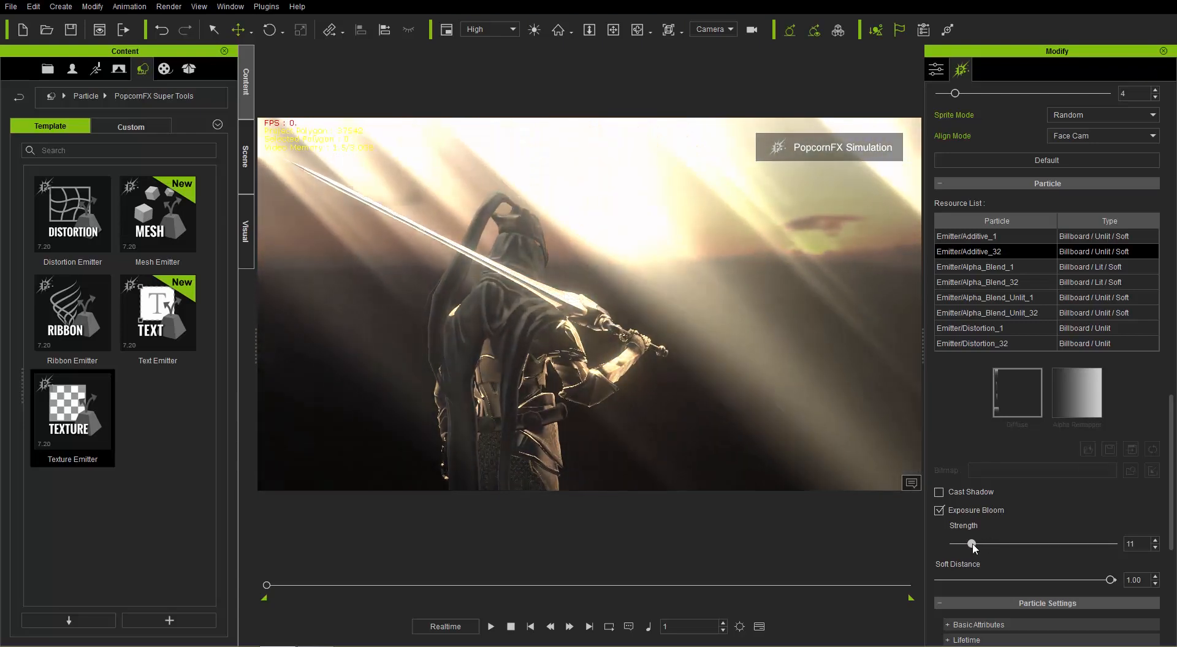
scroll(1172, 466, down, 2)
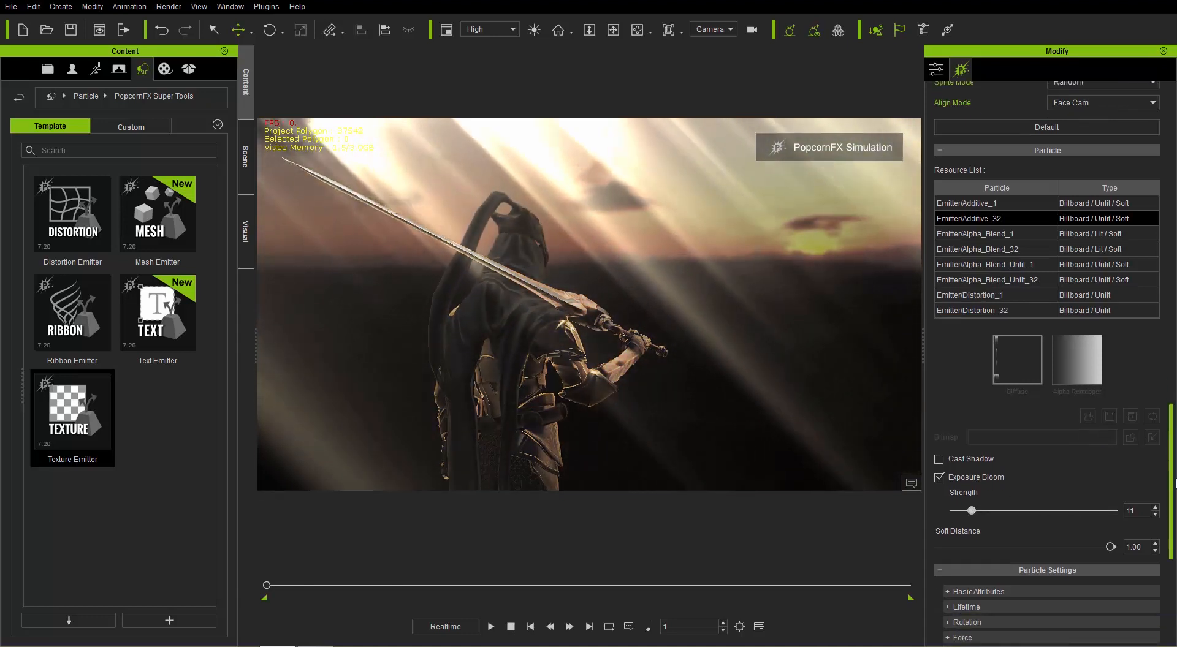
drag(972, 483, 961, 482)
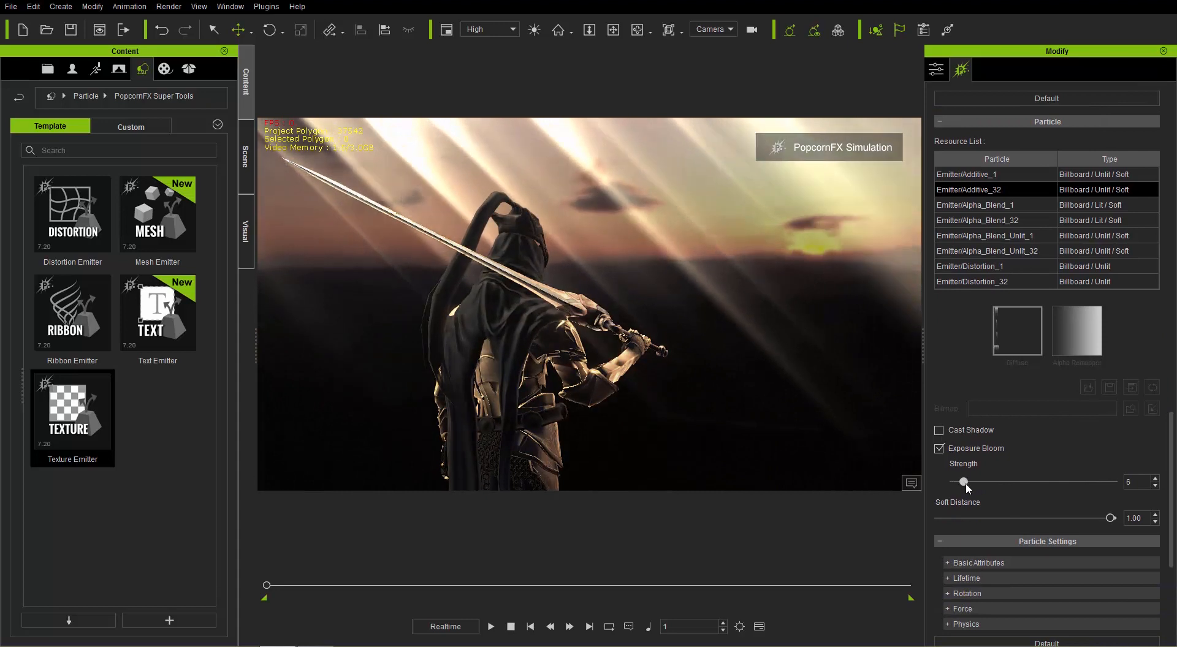
drag(1174, 488, 1174, 564)
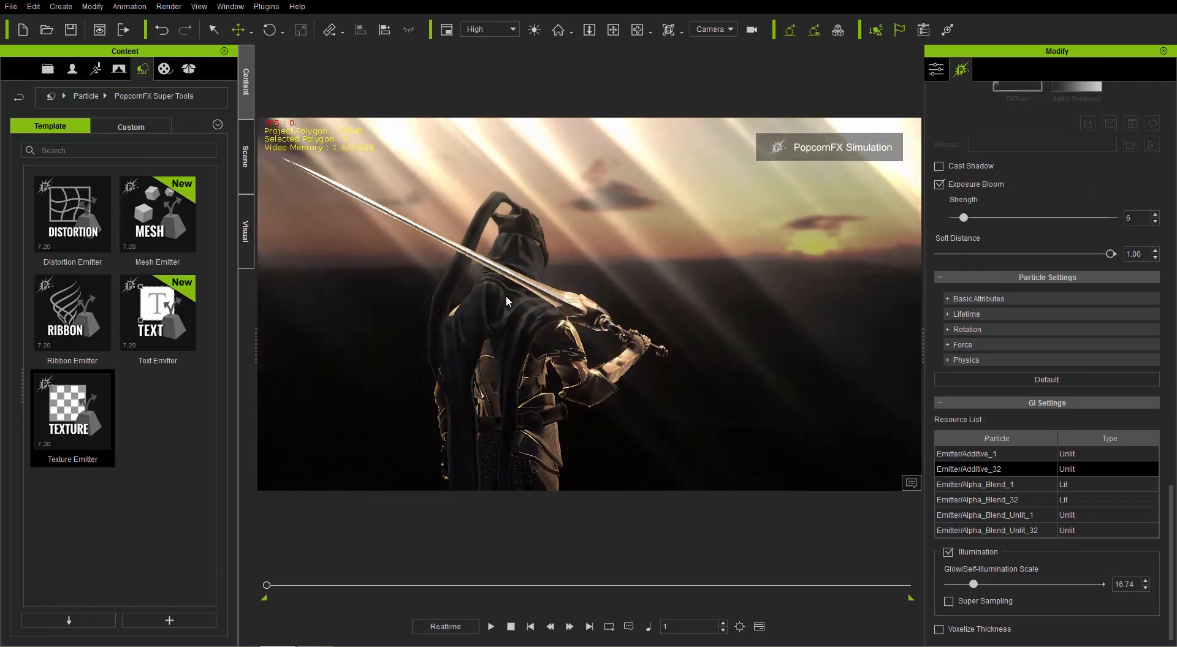
- In the scene's HDR settings, set Brightness Threshold to 167 and Bloom Scale to 16
click(247, 160)
click(253, 221)
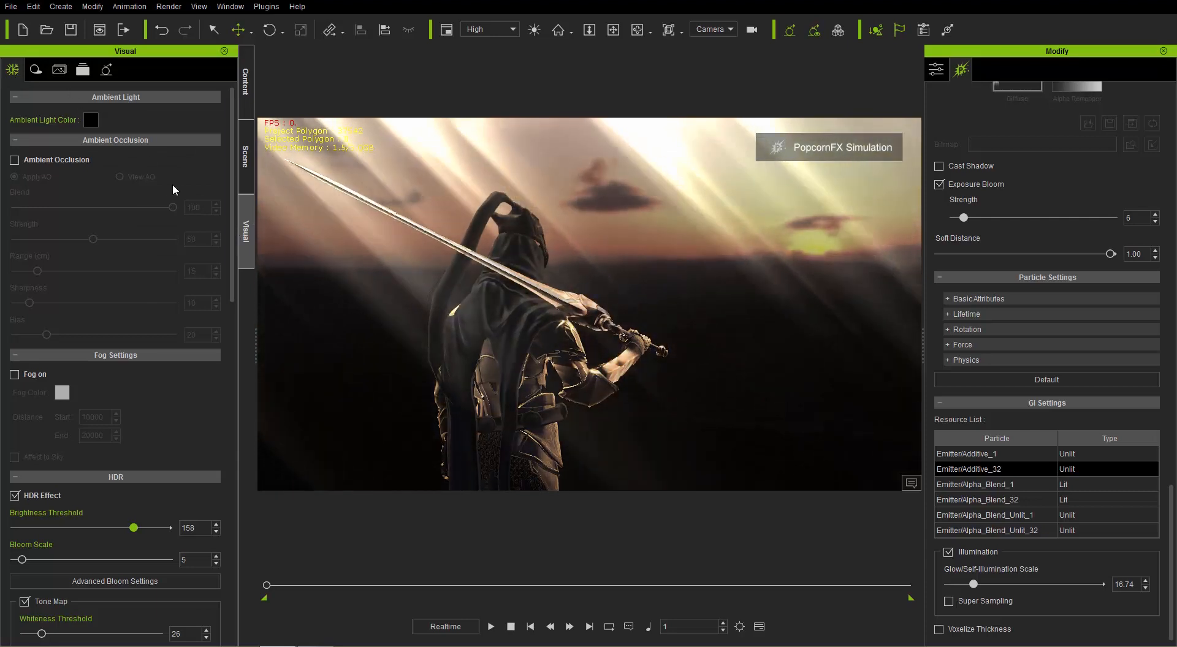
scroll(233, 281, down, 3)
scroll(238, 310, down, 2)
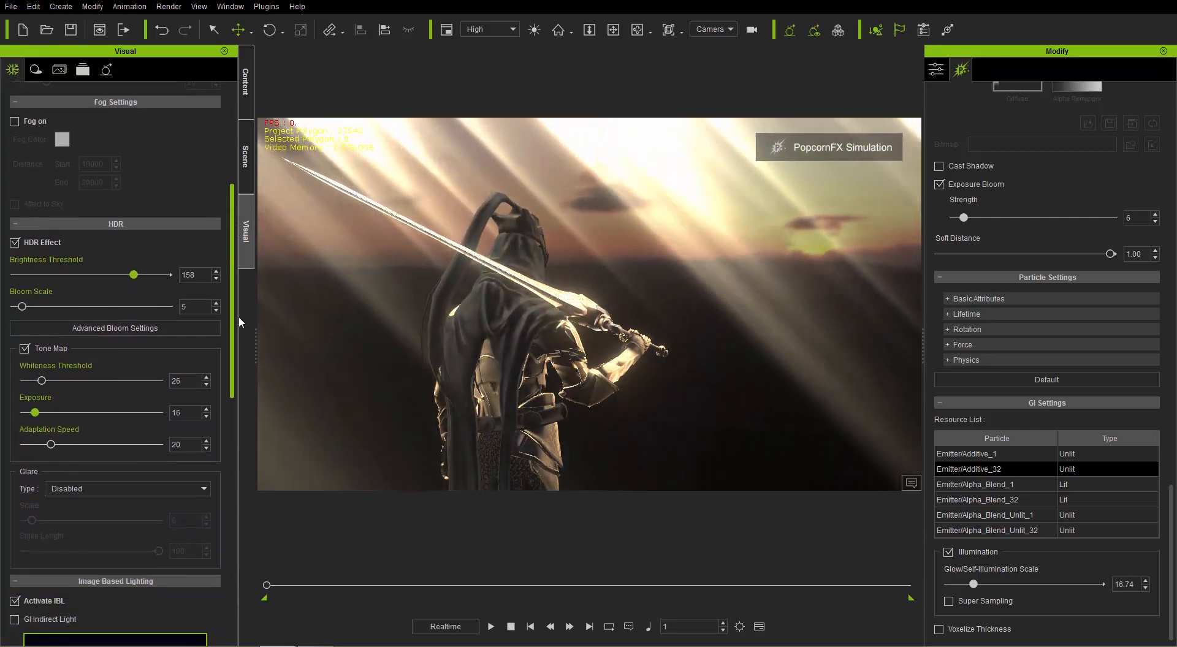
drag(49, 309, 82, 308)
drag(131, 276, 54, 309)
drag(82, 308, 46, 306)
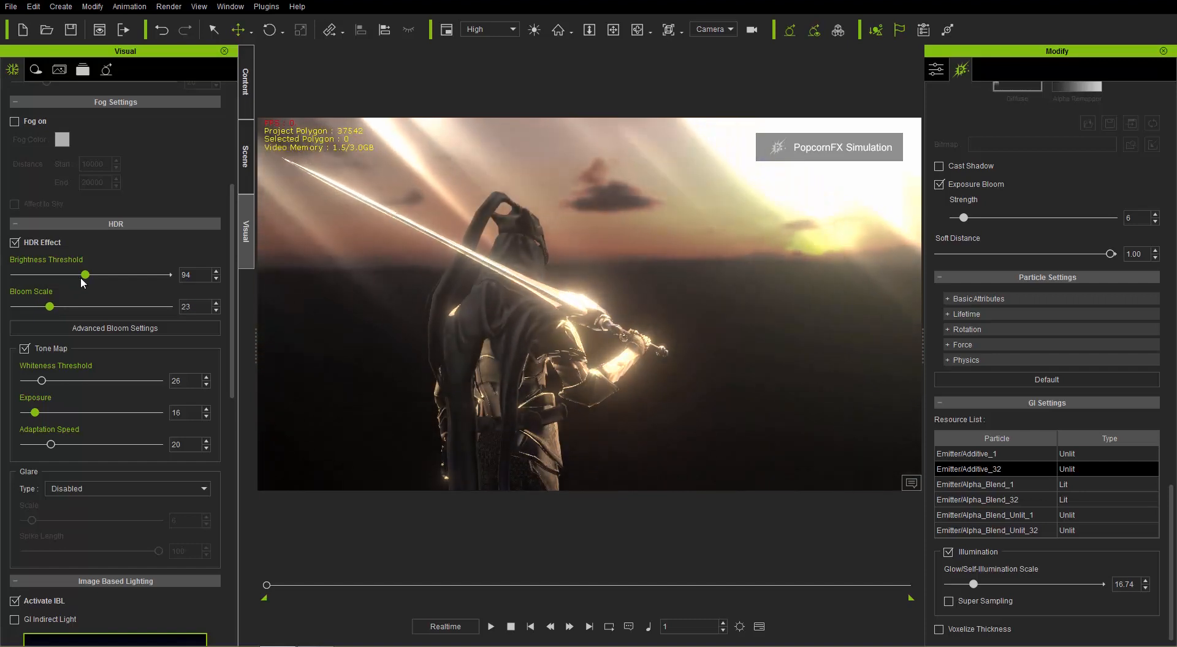
drag(97, 274, 121, 275)
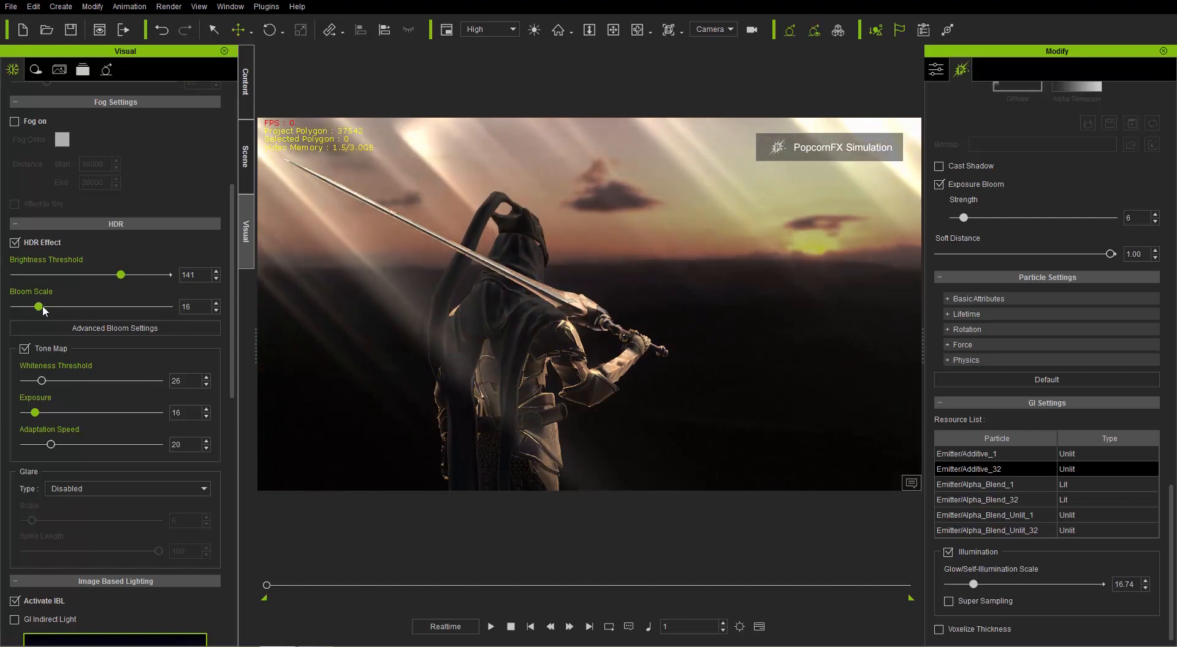
click(101, 274)
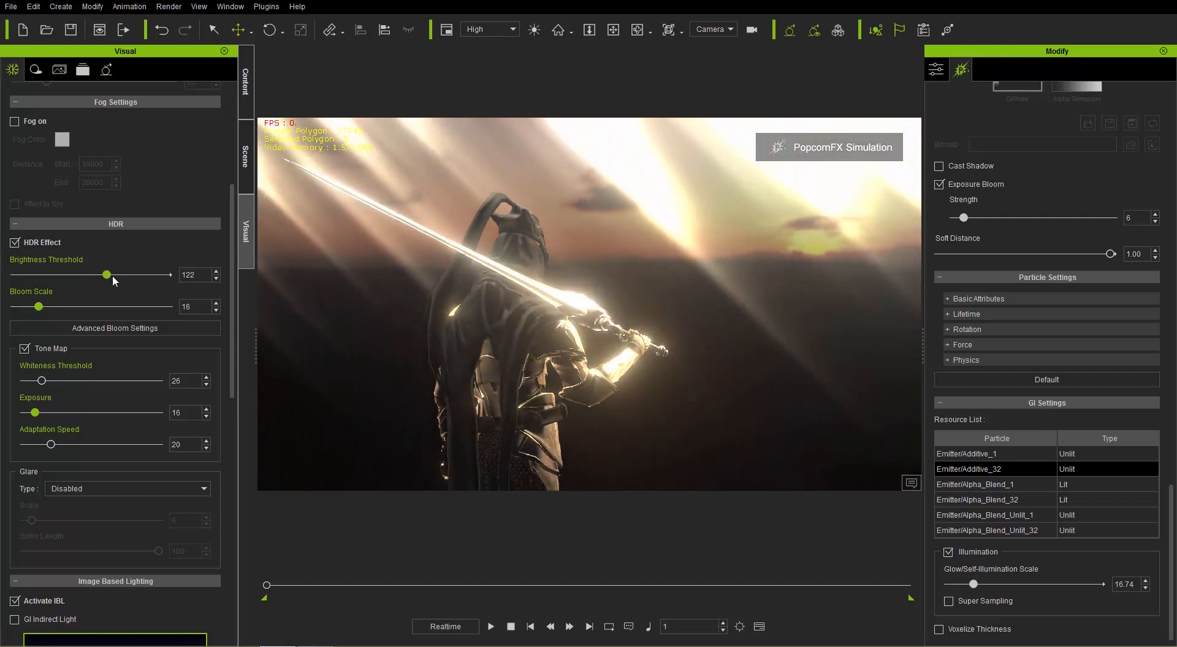
drag(112, 275, 139, 276)
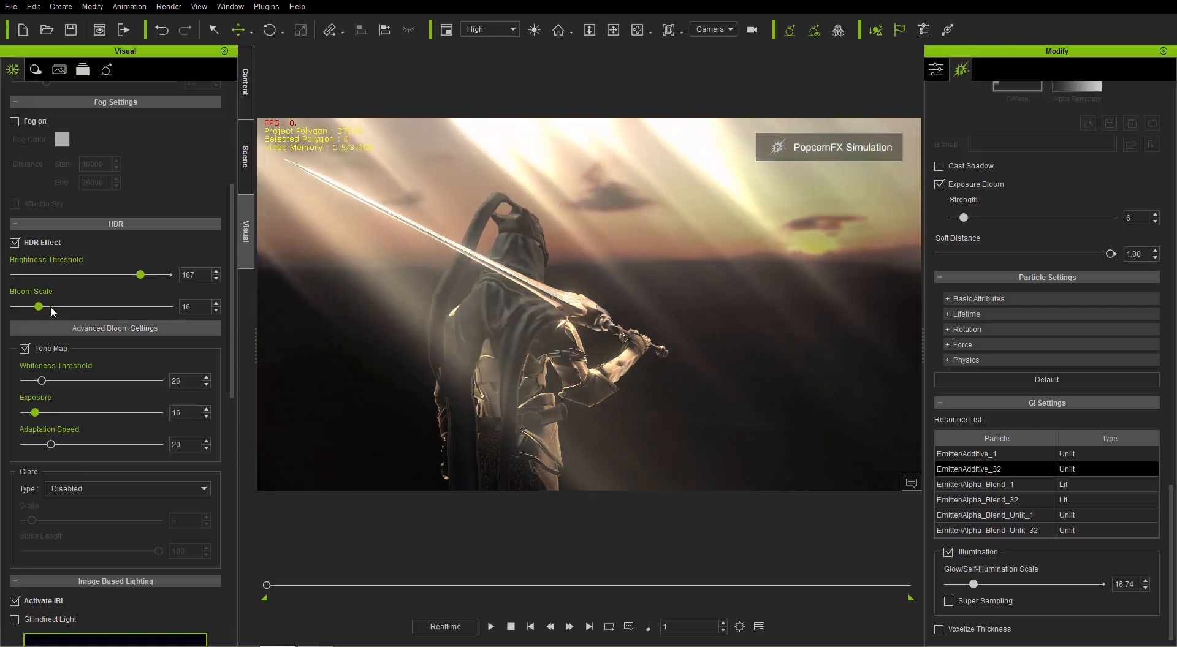
- Compare the scene with Tone Map off and on, and set the Tone Map Exposure to 26
click(24, 349)
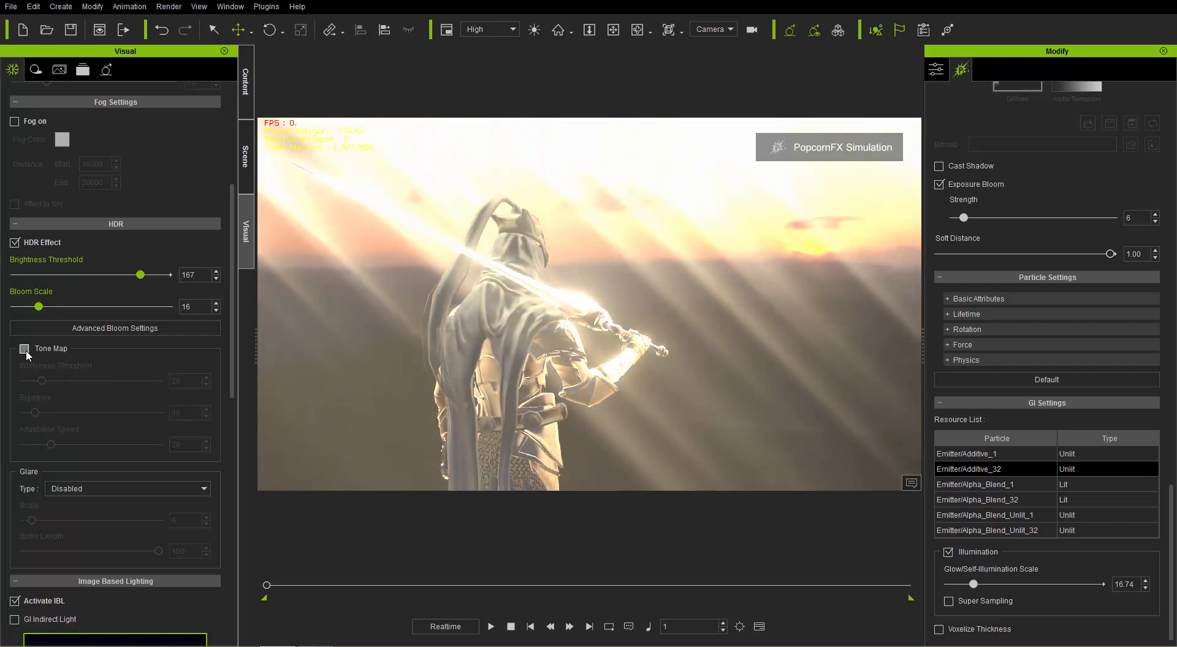
click(24, 349)
mouse_move(35, 413)
mouse_down()
mouse_move(85, 415)
mouse_move(35, 412)
mouse_up()
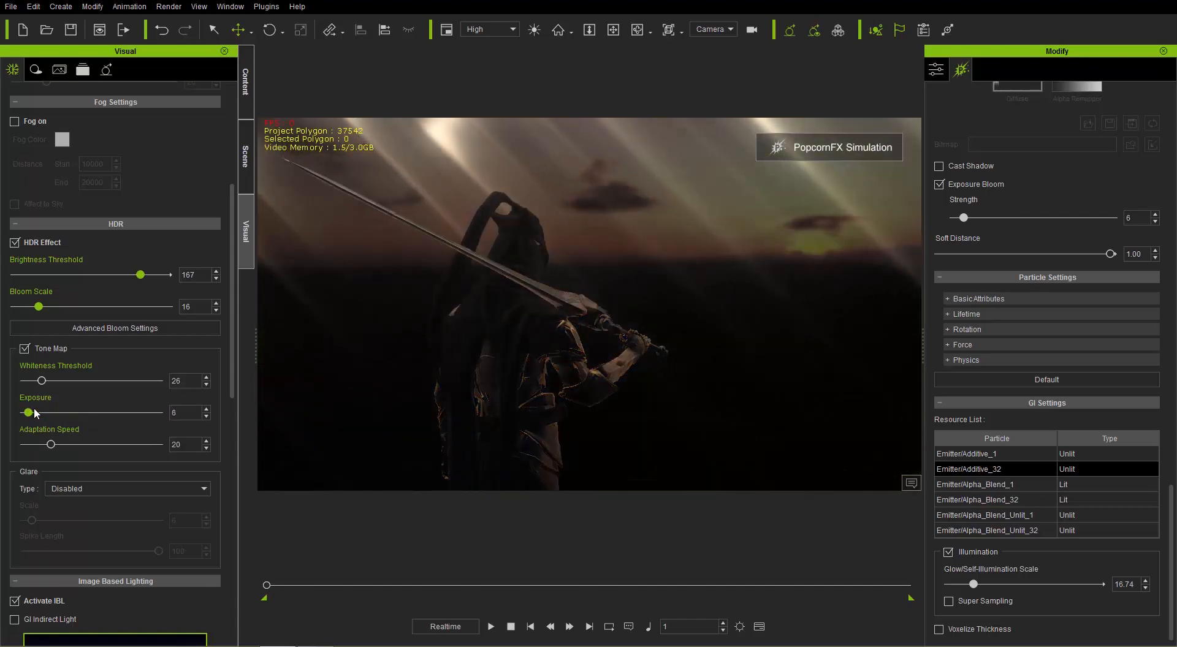
click(47, 408)
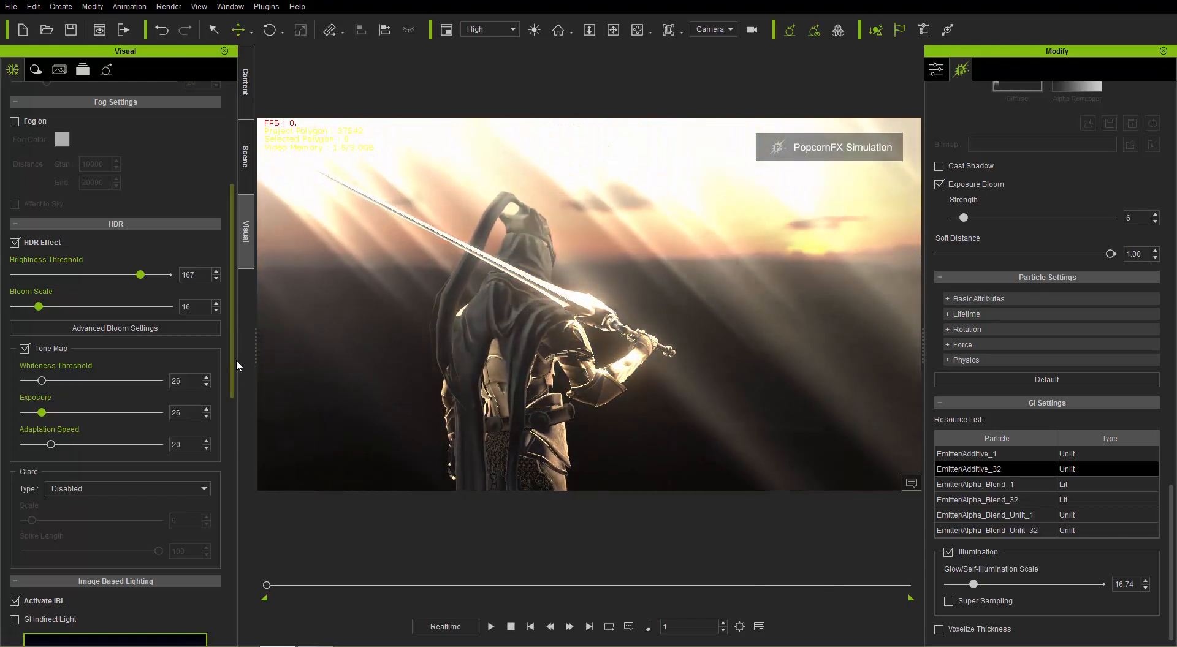
- Set the Image Based Lighting Strength to 214 and reframe the character against the sunset
drag(236, 359, 244, 516)
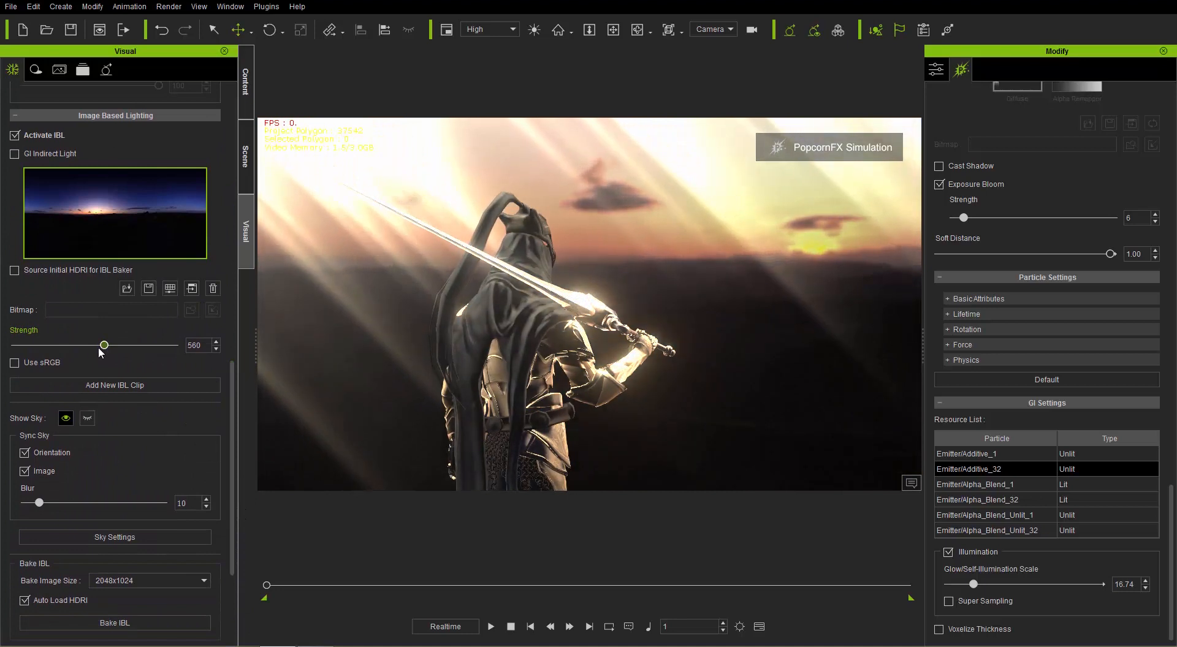
drag(53, 355, 9, 358)
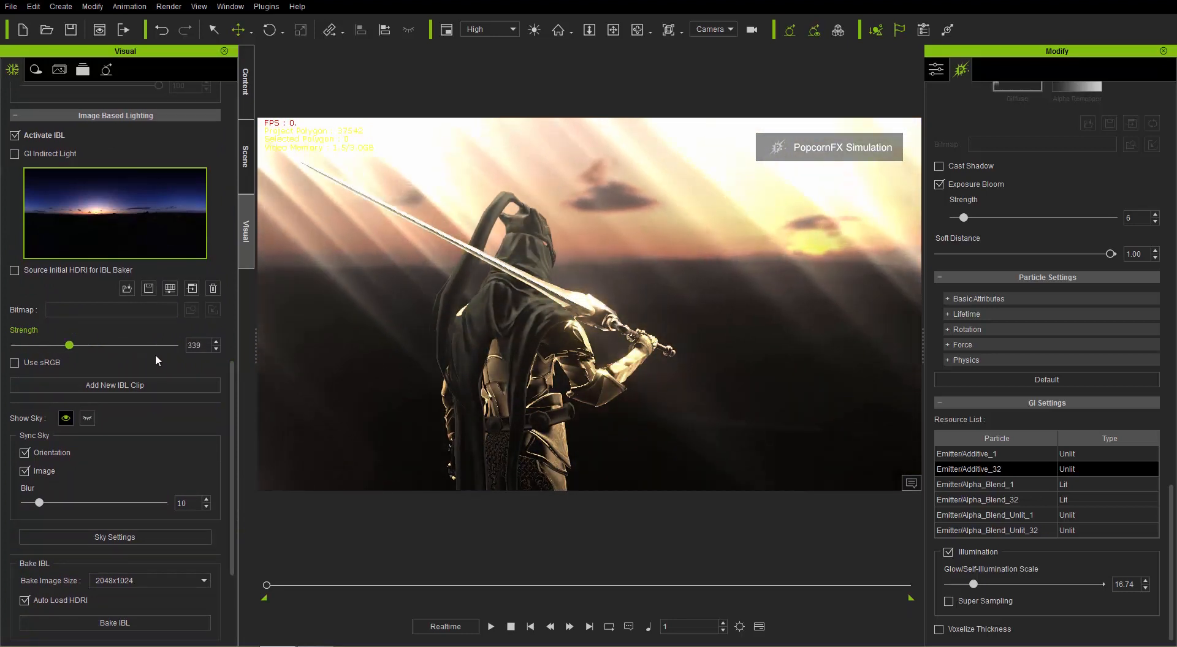
drag(156, 355, 49, 345)
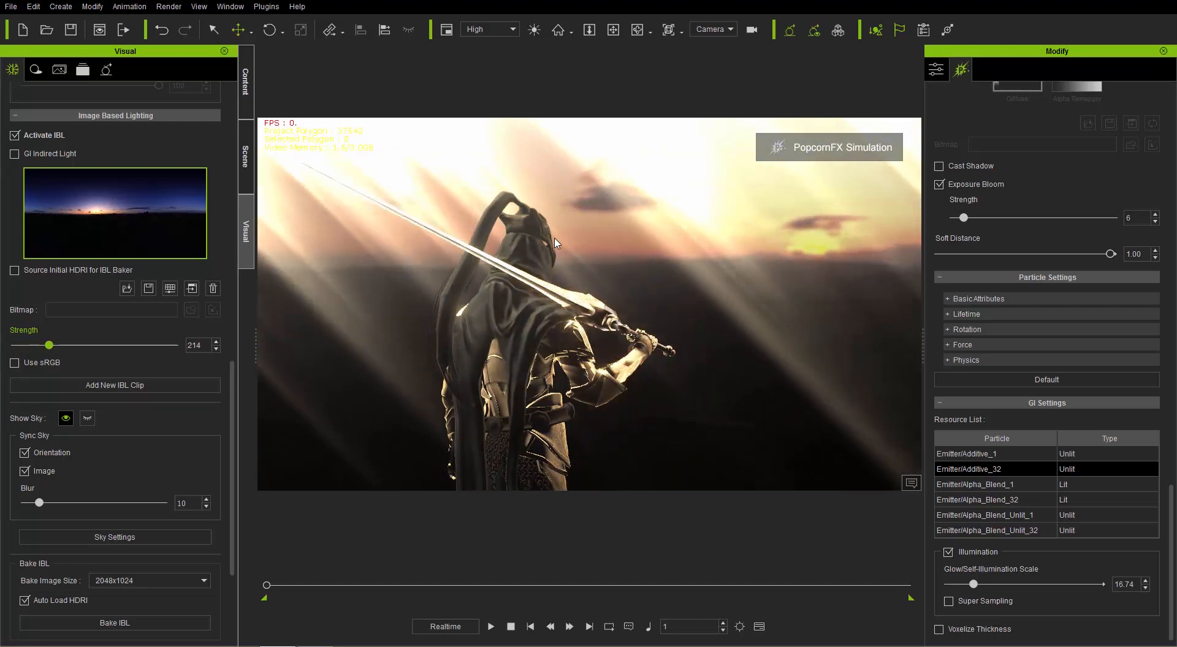
right_drag(708, 303, 670, 295)
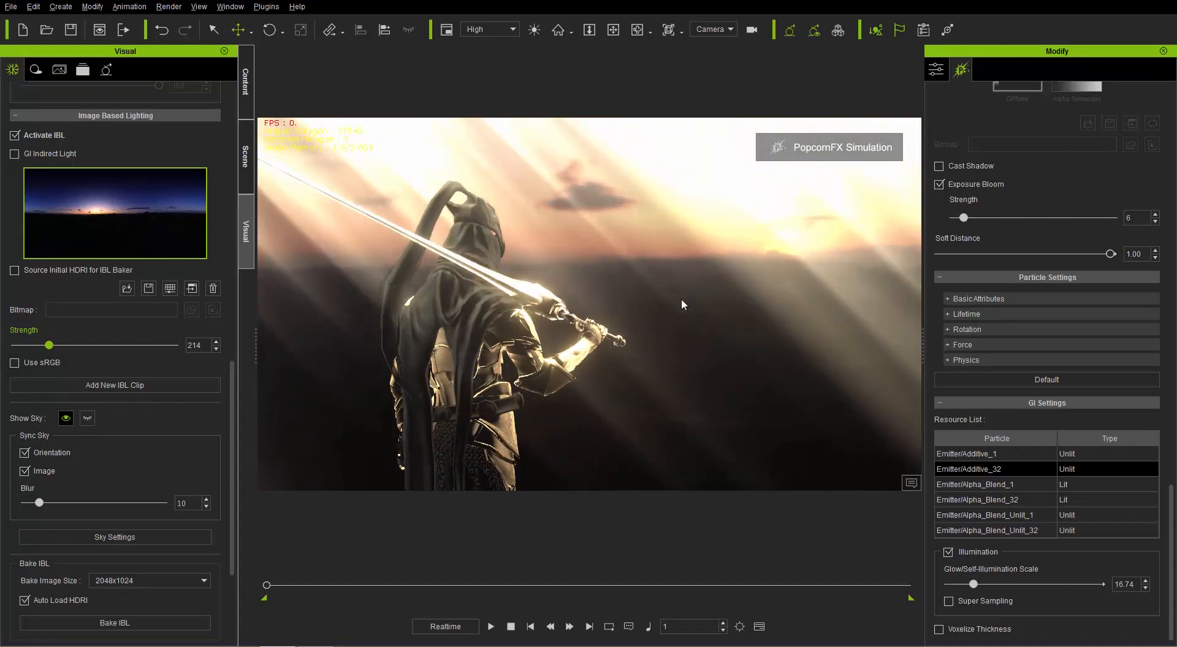